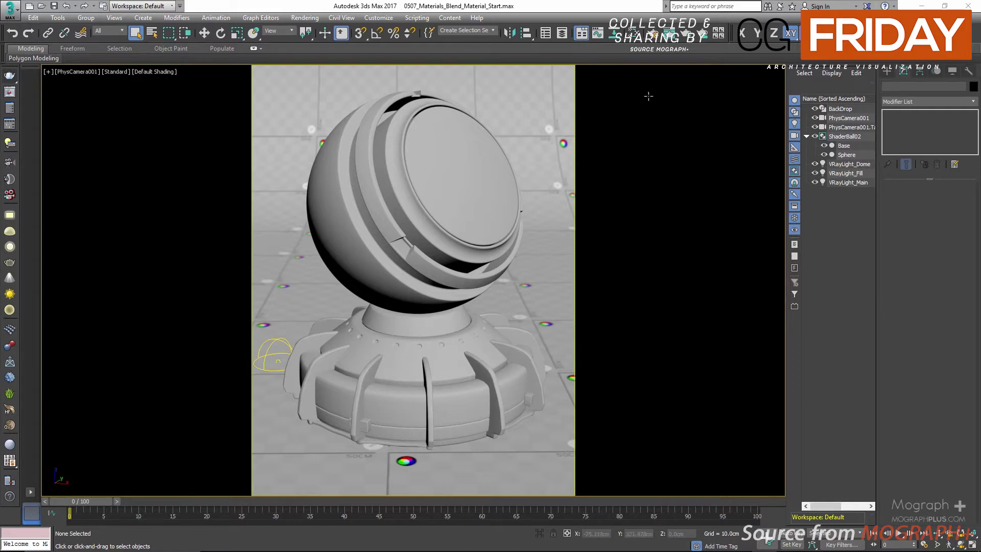
Open the Slate Material Editor and display the parameters of the existing VRayMtl node.
left_click(631, 32)
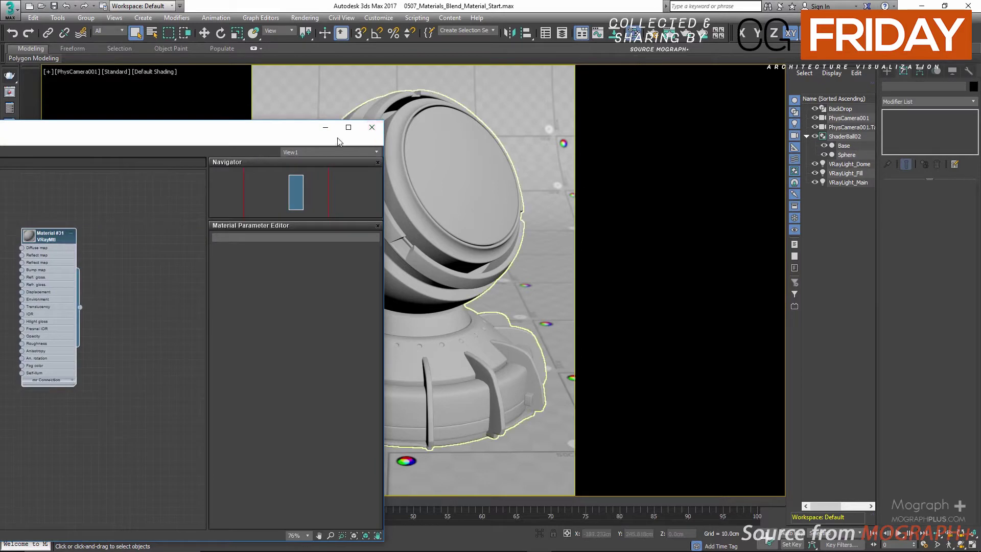
left_click_drag(272, 137, 526, 92)
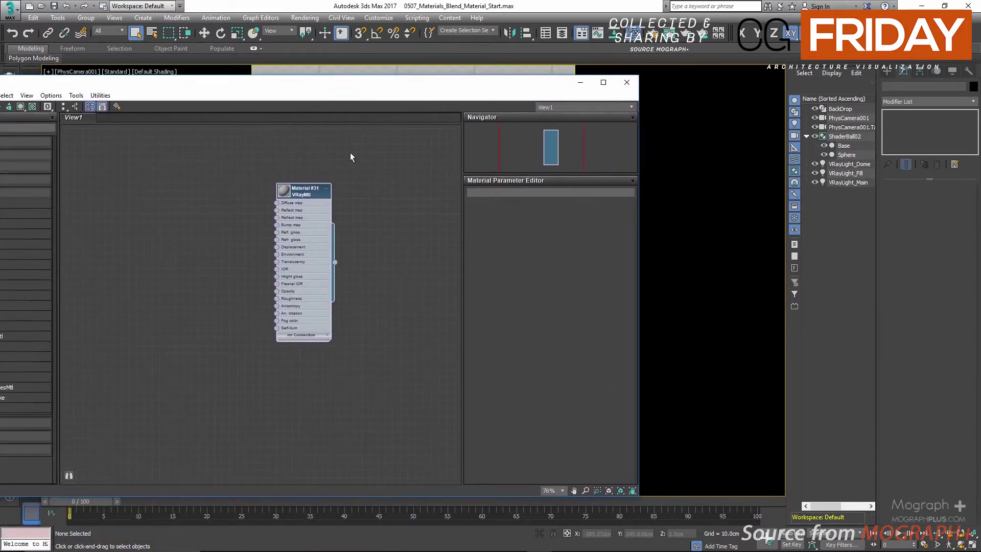
scroll(363, 196, "up", 3)
left_click_drag(363, 195, 362, 210)
double_click(361, 211)
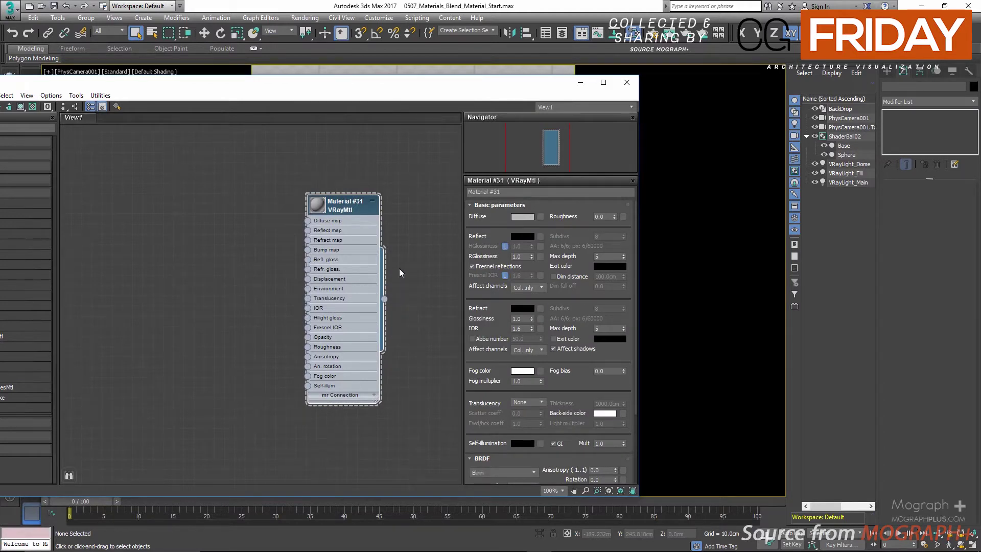
Duplicate the VRayMtl node below the original and open the copy's parameters.
left_click_drag(418, 96, 365, 77)
scroll(227, 269, "down", 3)
middle_click_drag(228, 270, 264, 164)
left_click_drag(275, 133, 278, 324)
double_click(279, 324)
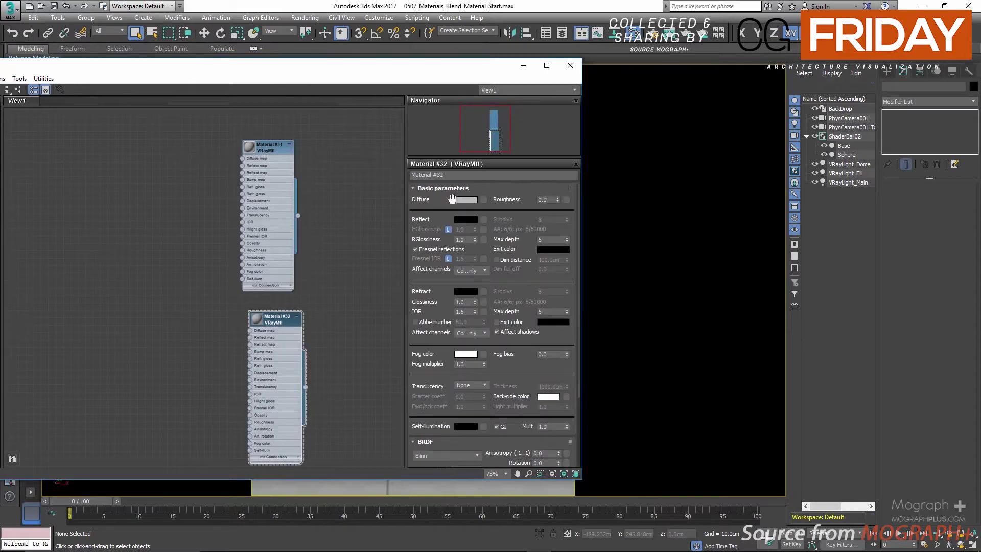
Set the diffuse color of the copied VRayMtl to a dark gray with value 25.
left_click(465, 199)
double_click(407, 118)
type("25")
key("Return")
left_click(378, 157)
Set the copied material's reflect color value to 220 and its reflection glossiness to 0.95.
left_click(465, 219)
double_click(405, 118)
type("220")
key("Return")
left_click(377, 157)
double_click(466, 239)
type(".95")
key("Return")
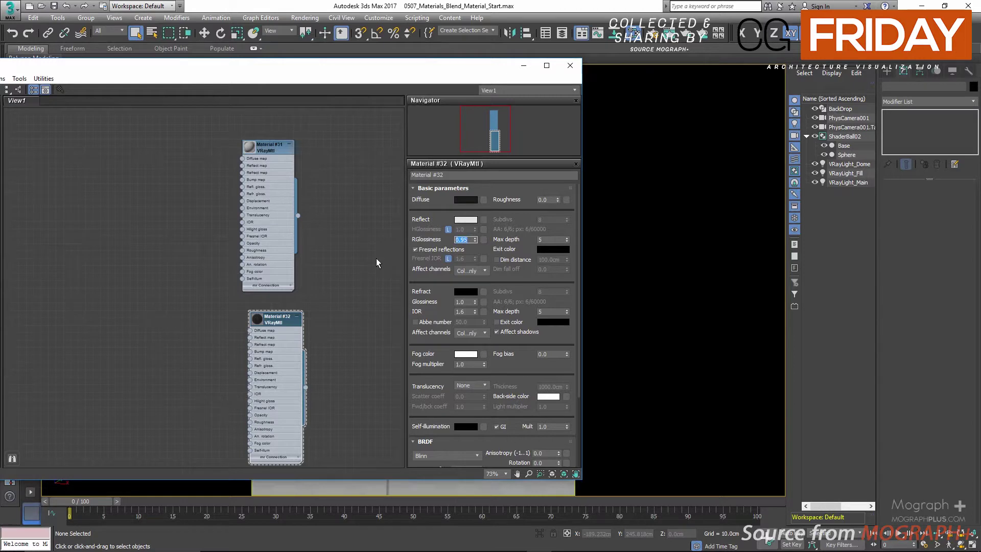
Make the copied material refractive with refract color value 255, refraction glossiness 0.95 and IOR 1.5.
left_click(465, 292)
double_click(405, 117)
type("255")
left_click(378, 157)
double_click(468, 301)
type("0.95")
key("Return")
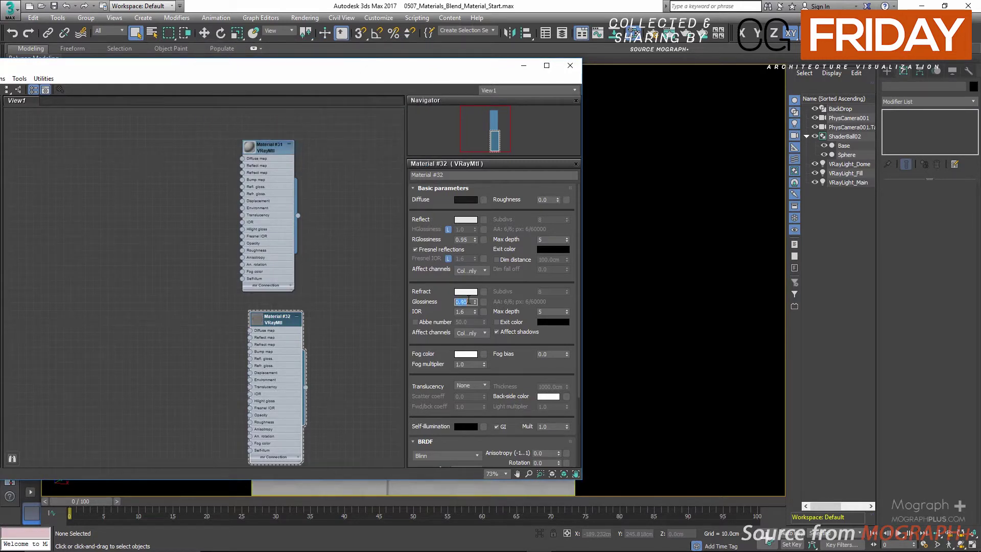
left_click_drag(476, 313, 472, 318)
type("5")
key("Return")
Enlarge the material editor window so that both VRayMtl nodes fit in the view.
scroll(213, 318, "up", 1)
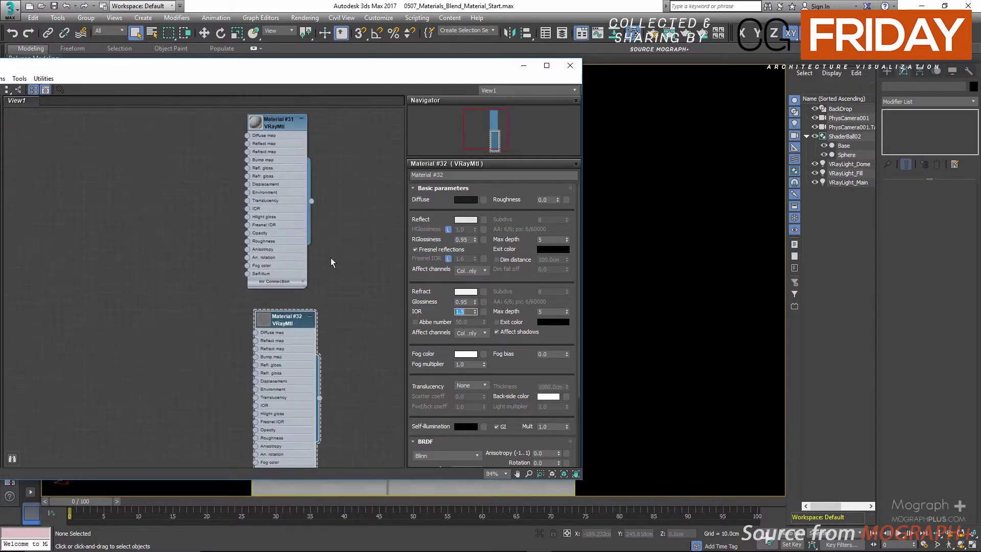
left_click_drag(270, 59, 286, 11)
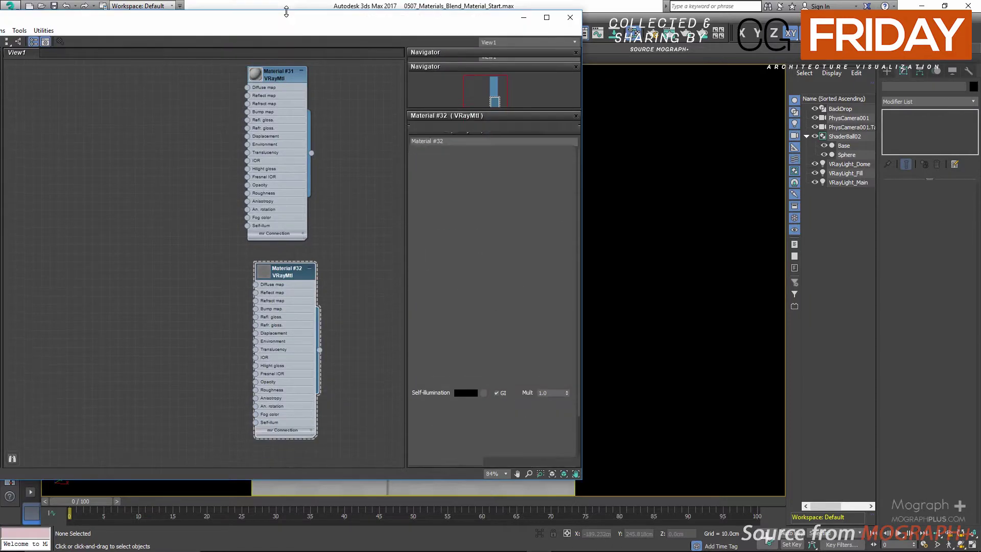
scroll(208, 291, "up", 1)
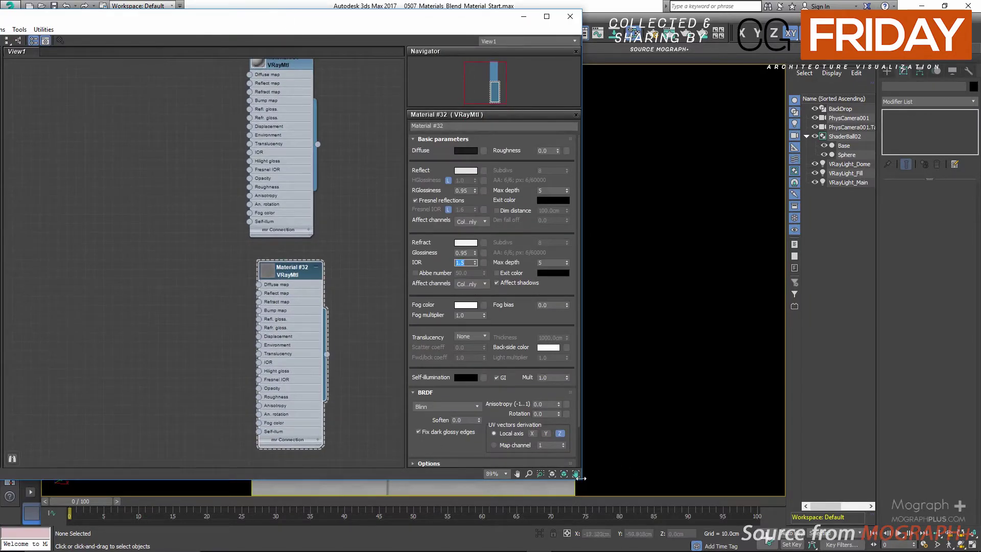
left_click_drag(584, 482, 666, 544)
middle_click_drag(291, 269, 268, 313)
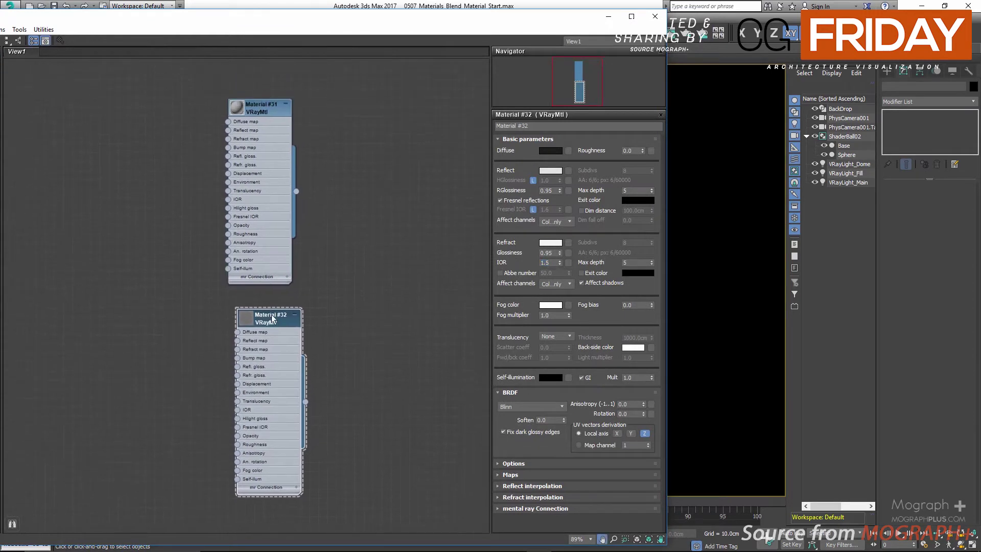
Enlarge the preview thumbnails of both VRayMtl nodes and align the nodes in one column.
scroll(287, 322, "up", 1)
left_click_drag(287, 322, 268, 334)
double_click(229, 331)
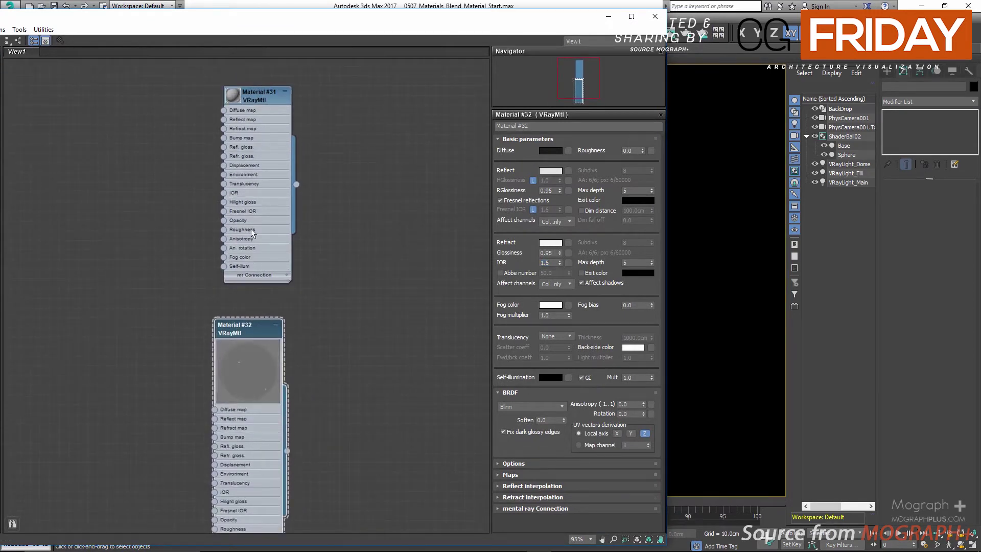
double_click(233, 95)
left_click_drag(249, 107, 210, 79)
left_click_drag(256, 330, 223, 356)
right_click(316, 215)
key("Escape")
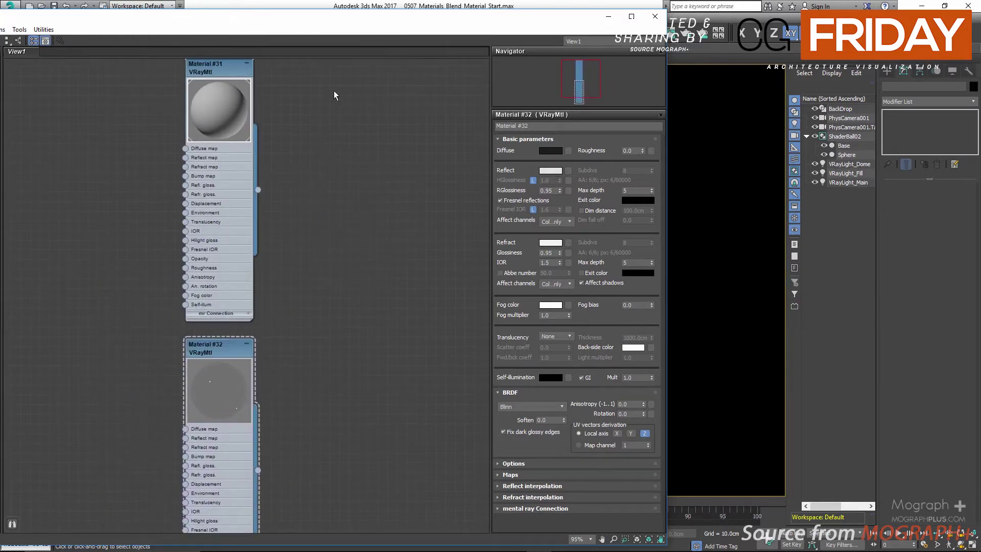
Add a VRayBlendMtl node beside the two VRayMtl nodes, enlarge its preview and open its parameters.
double_click(352, 23)
left_click_drag(182, 145, 302, 159)
left_click_drag(655, 232, 621, 136)
double_click(611, 155)
double_click(620, 135)
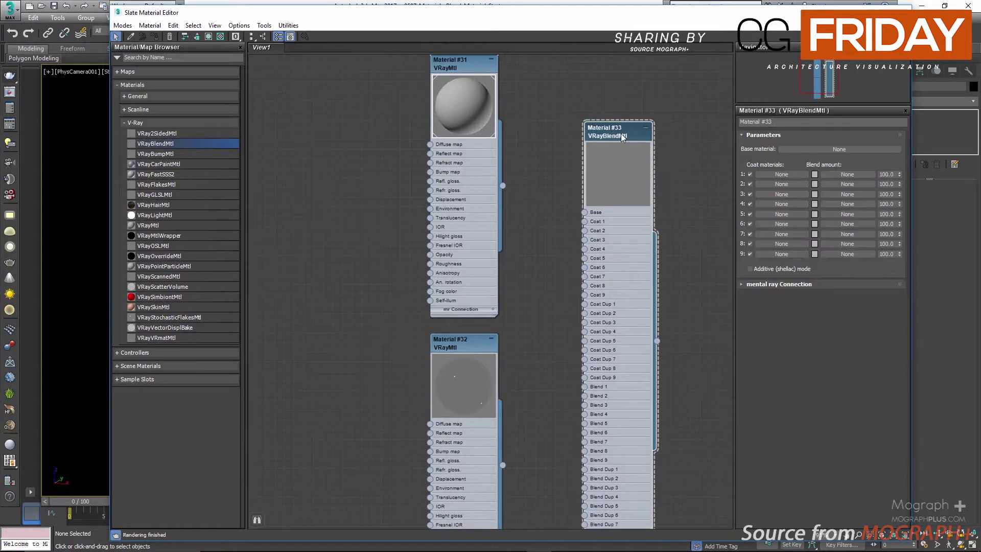
Connect the original VRayMtl to the blend material's Base and the refractive copy to Coat 1.
left_click_drag(673, 19, 430, 29)
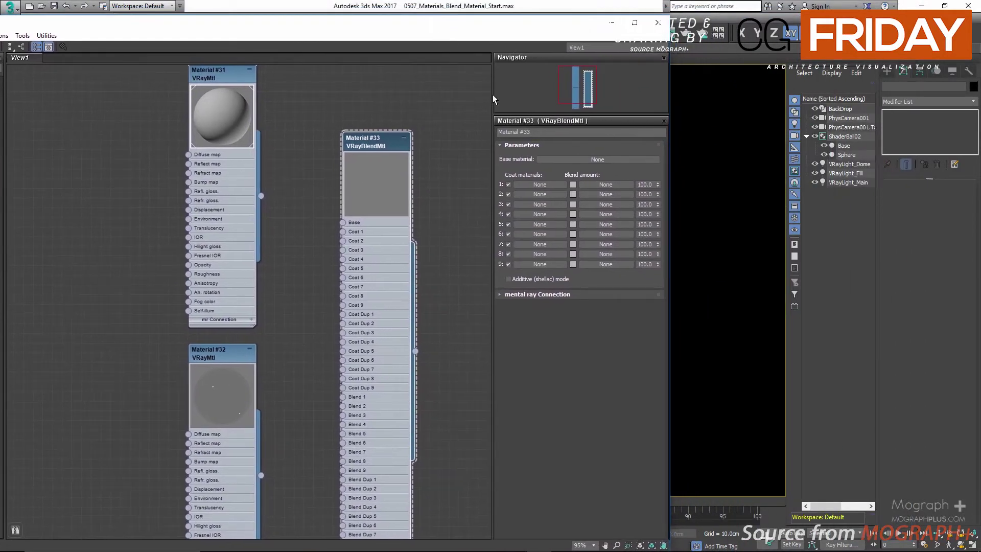
left_click(582, 159)
left_click_drag(570, 26, 712, 18)
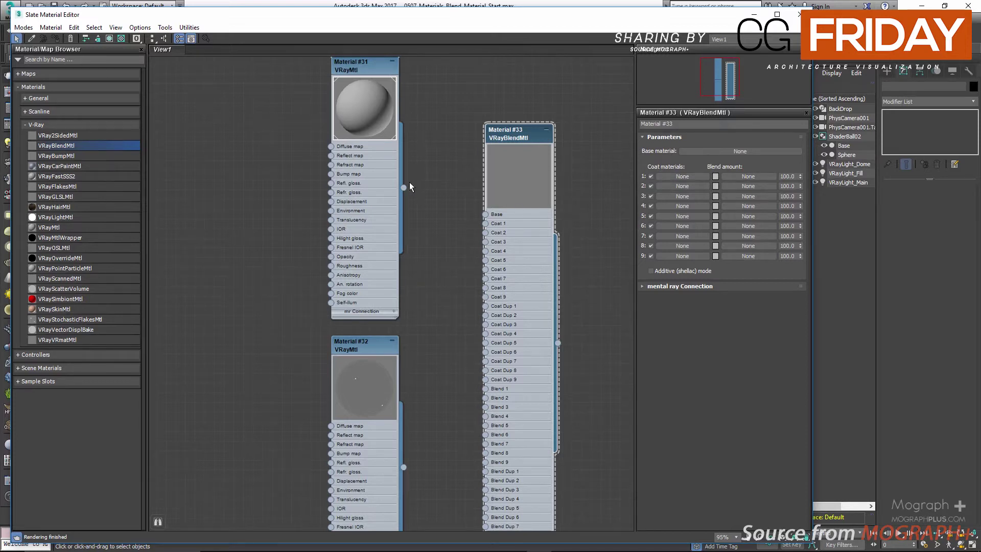
left_click_drag(404, 186, 485, 214)
scroll(466, 250, "up", 3)
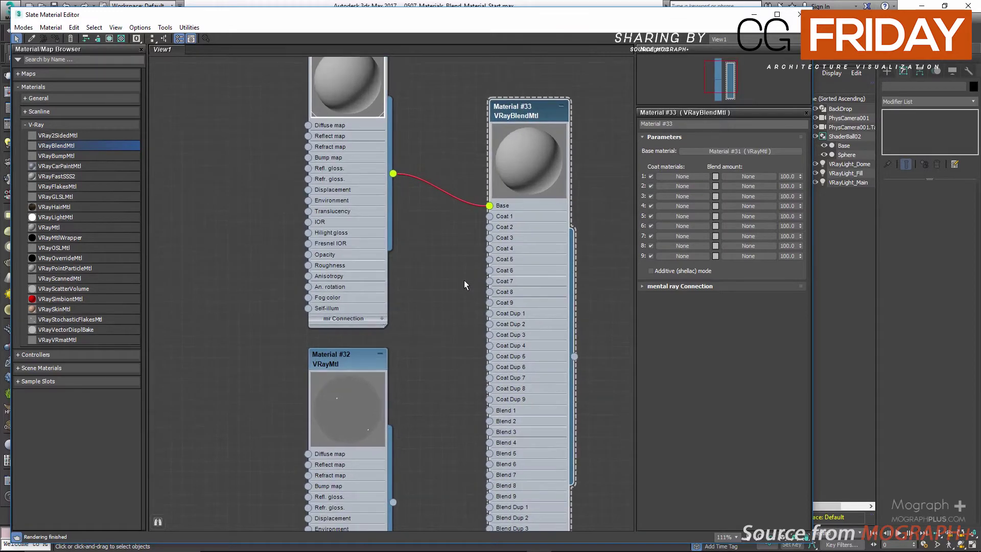
left_click_drag(395, 503, 484, 216)
scroll(413, 271, "down", 2)
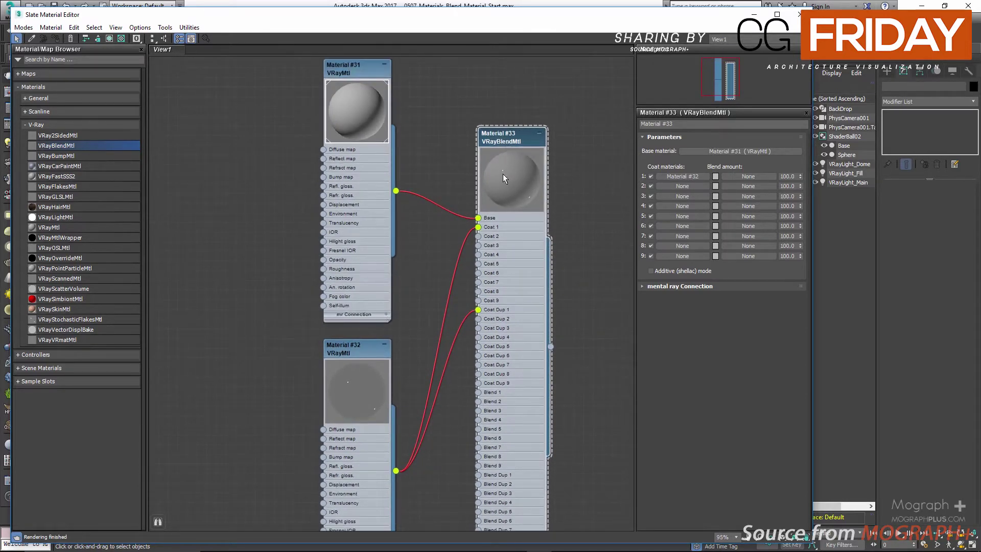
Open a separate preview window for the blend material, enlarge it and place it beside the editor.
right_click(509, 161)
left_click(562, 211)
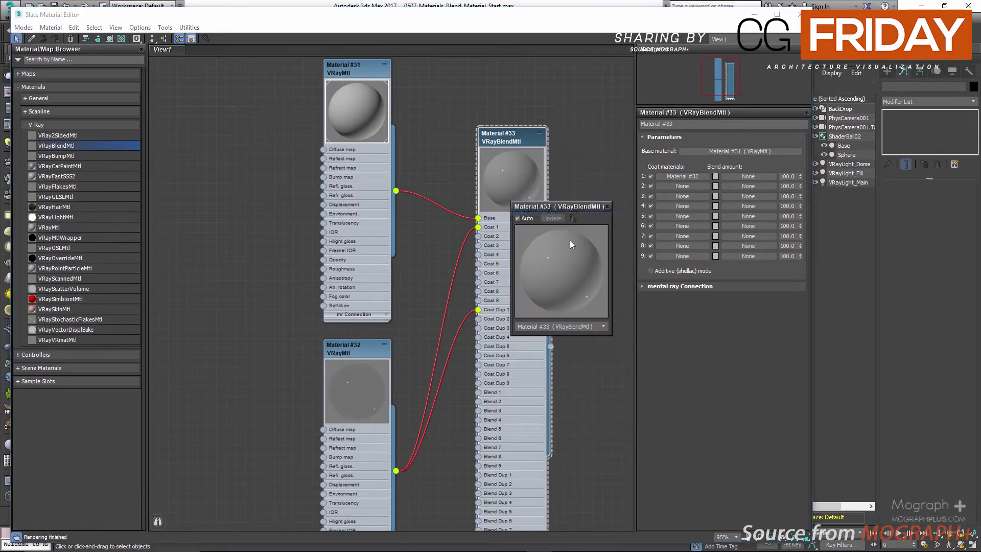
left_click_drag(612, 336, 796, 467)
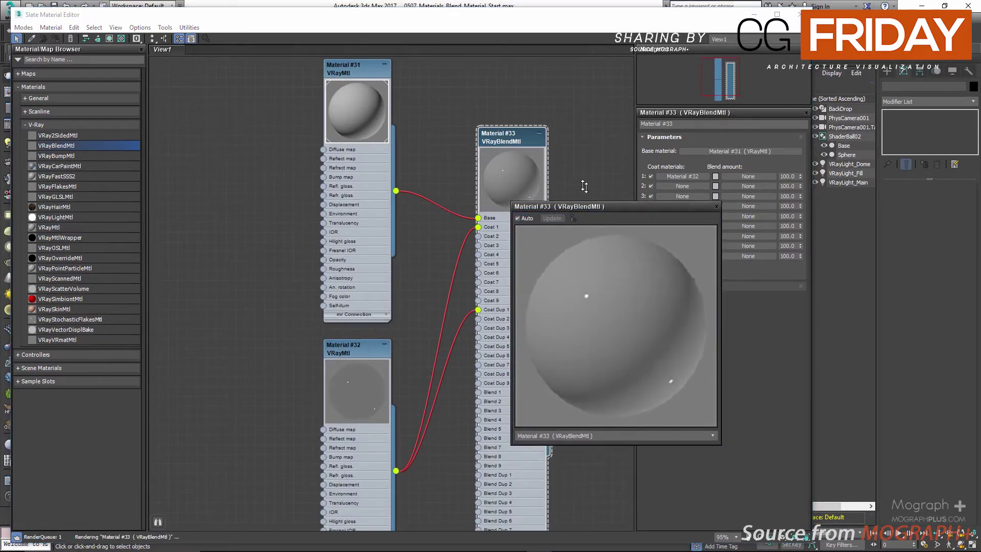
left_click_drag(615, 204, 820, 260)
left_click_drag(619, 18, 513, 15)
left_click_drag(829, 270, 832, 211)
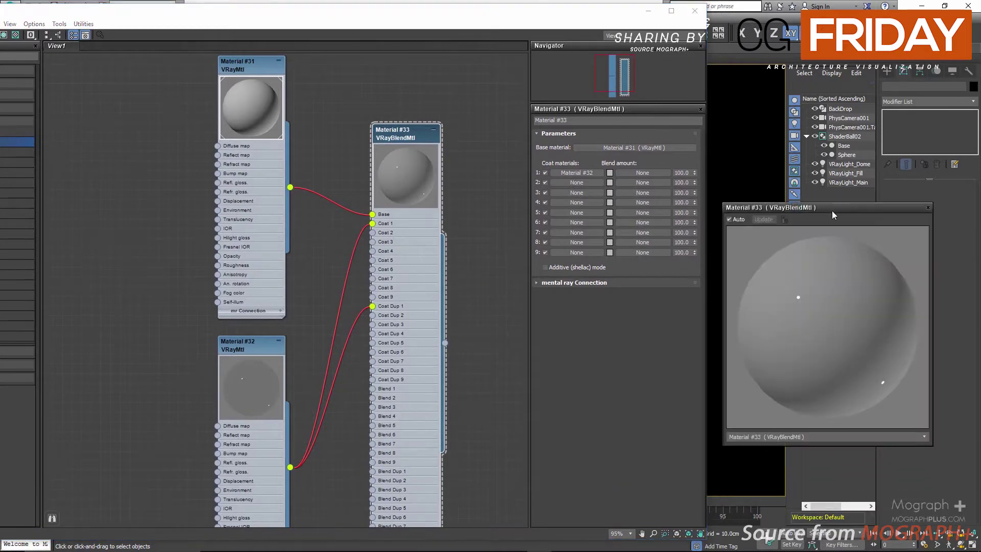
Try black and white as the blend amount color of the first coat, comparing the preview.
left_click(610, 173)
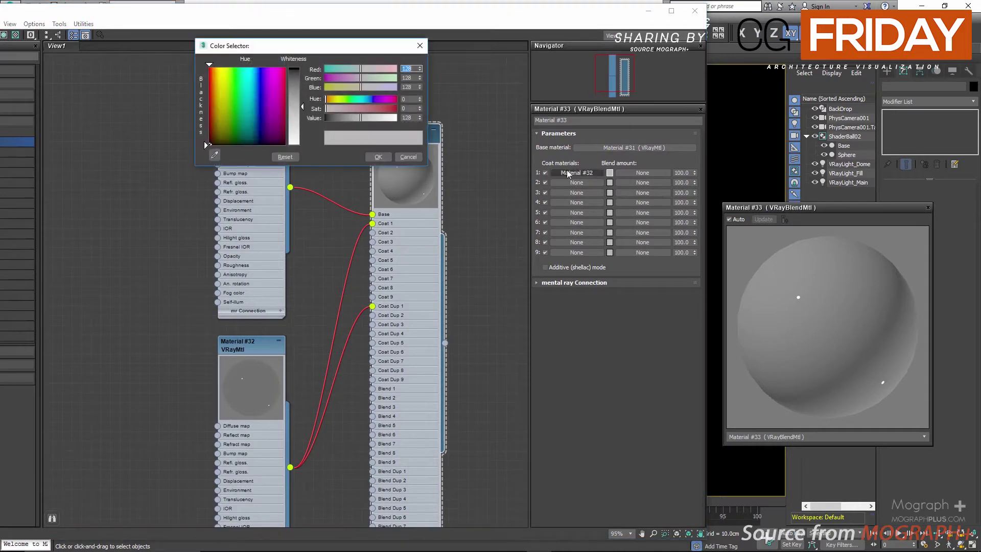
left_click_drag(353, 121, 322, 121)
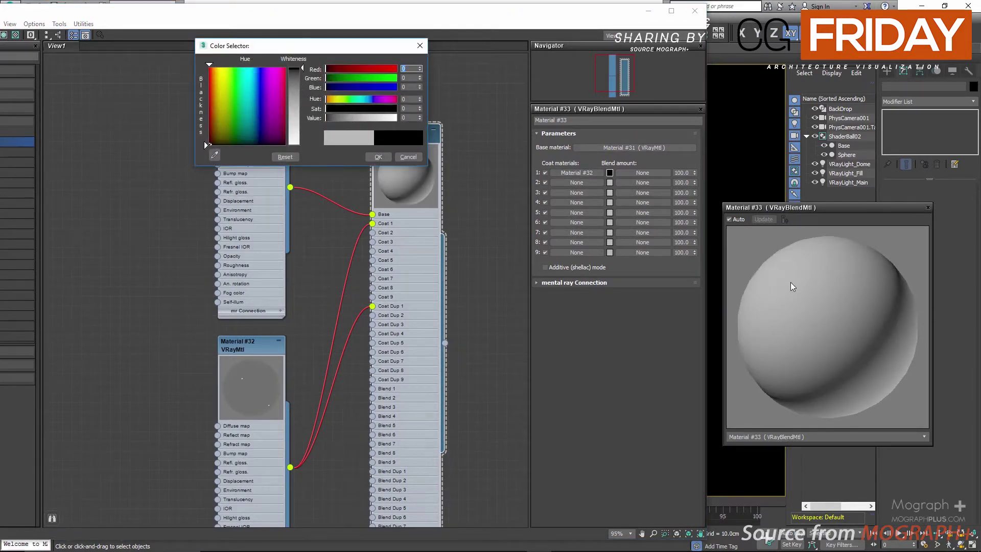
left_click_drag(384, 118, 397, 118)
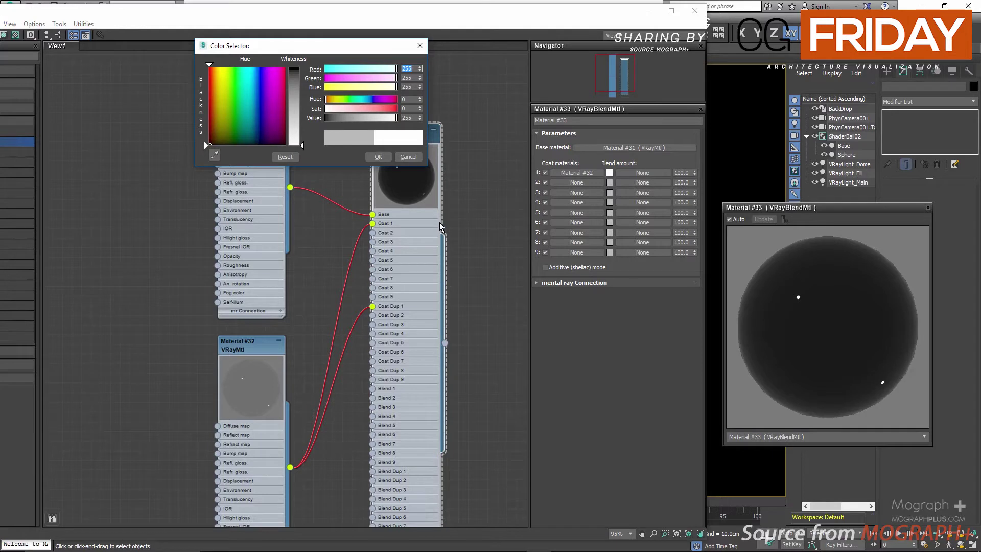
left_click(407, 156)
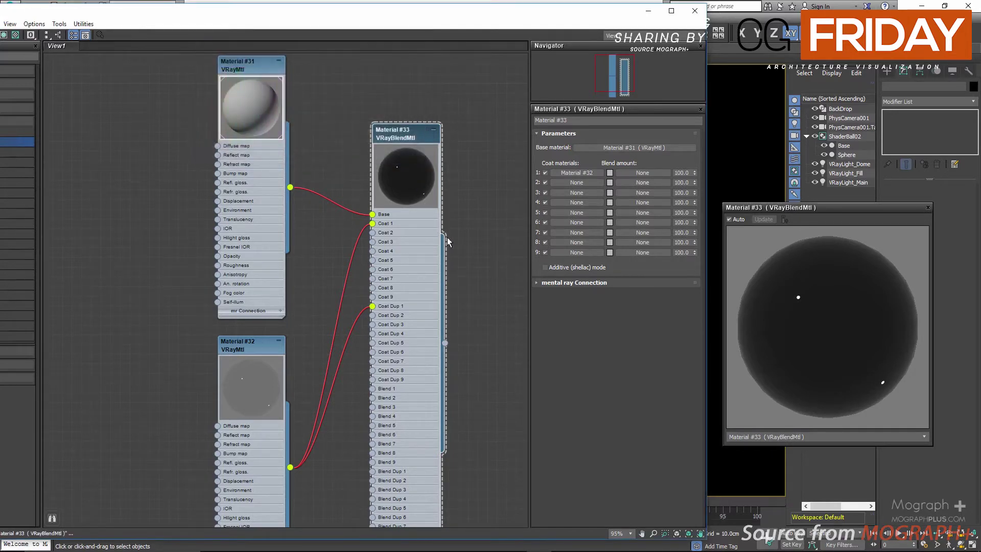
Load Floral03.jpg as a bitmap into the blend amount of the first coat.
left_click(633, 170)
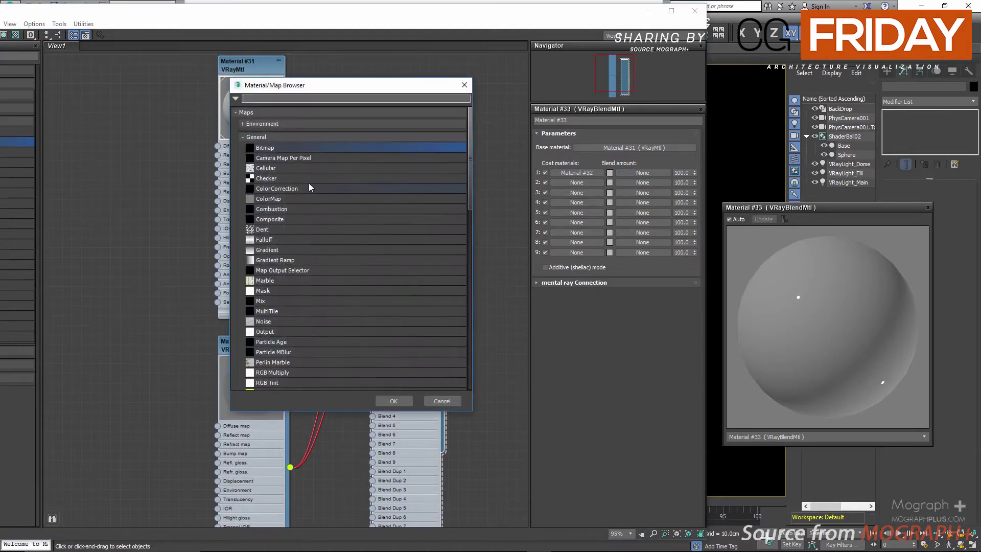
double_click(290, 149)
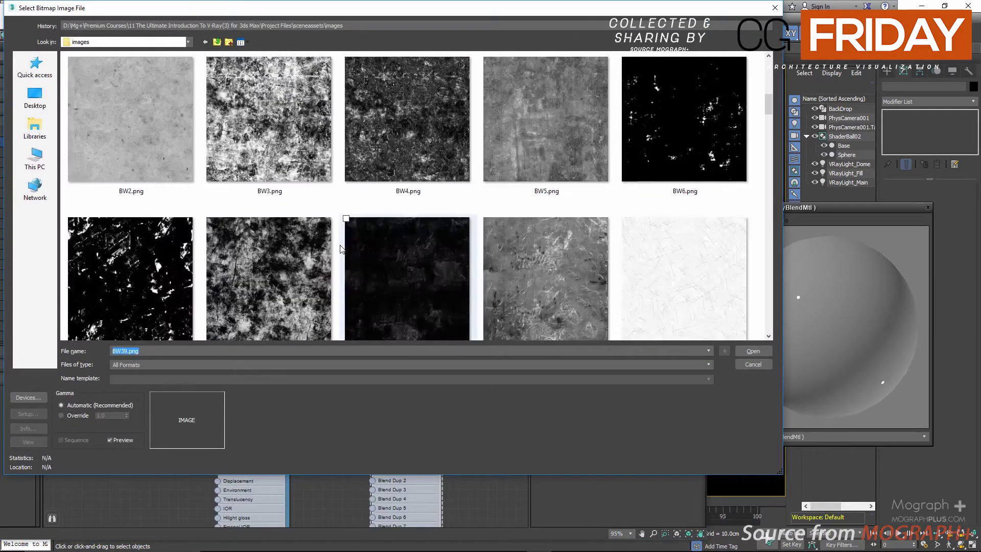
scroll(341, 250, "down", 10)
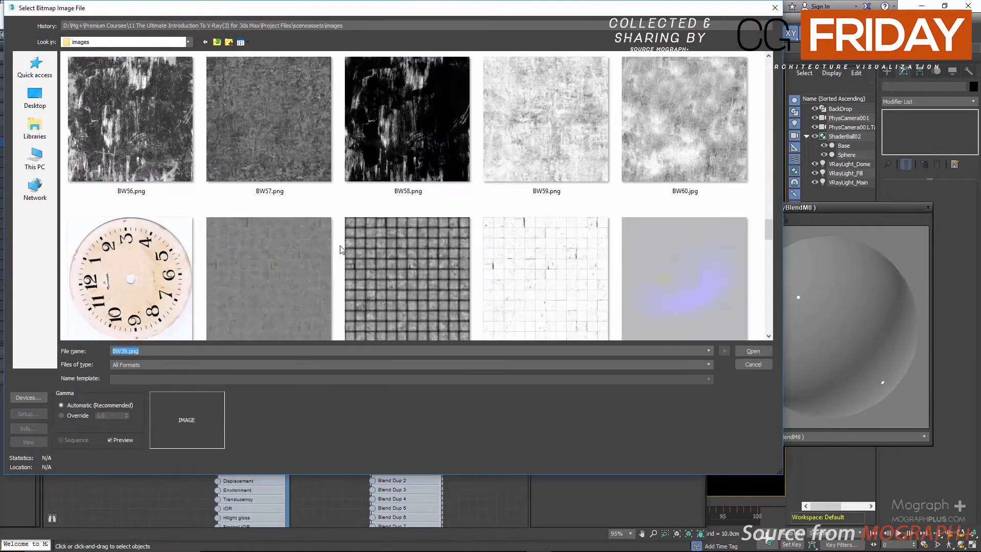
scroll(341, 249, "down", 8)
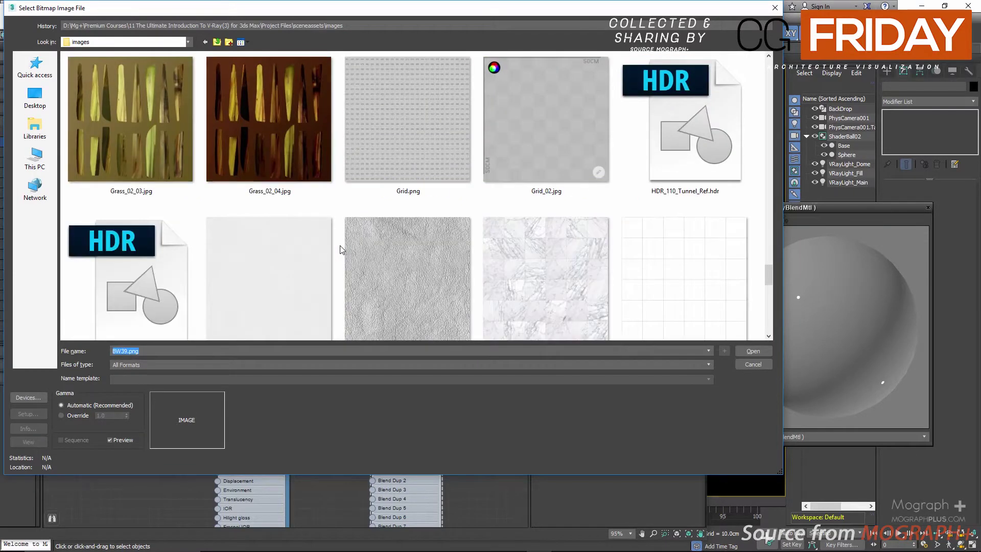
scroll(341, 249, "up", 6)
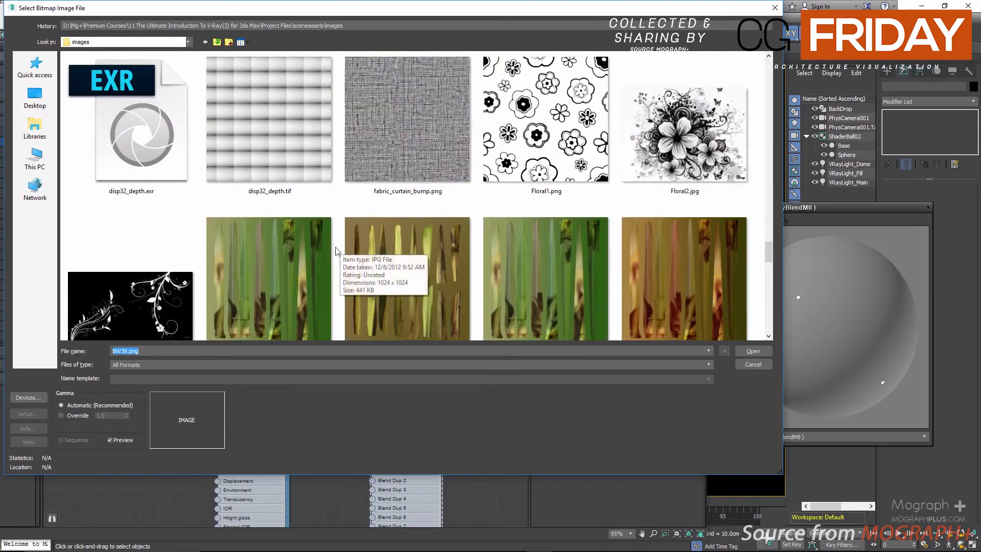
left_click(100, 286)
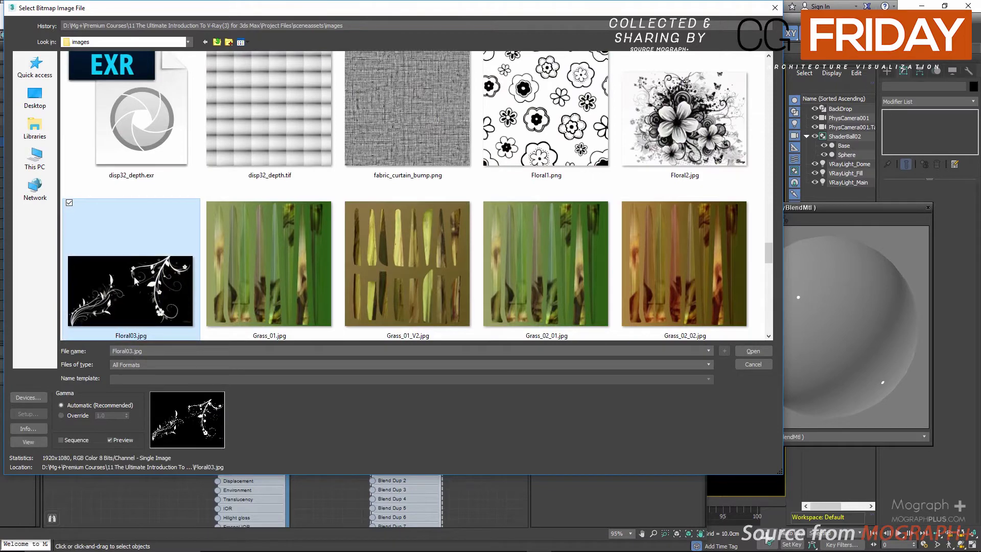
double_click(133, 277)
Reposition the floral bitmap node below the refractive VRayMtl with an enlarged preview, and view its full image.
middle_click_drag(379, 421, 365, 254)
left_click_drag(311, 451, 284, 418)
double_click(265, 452)
double_click(266, 451)
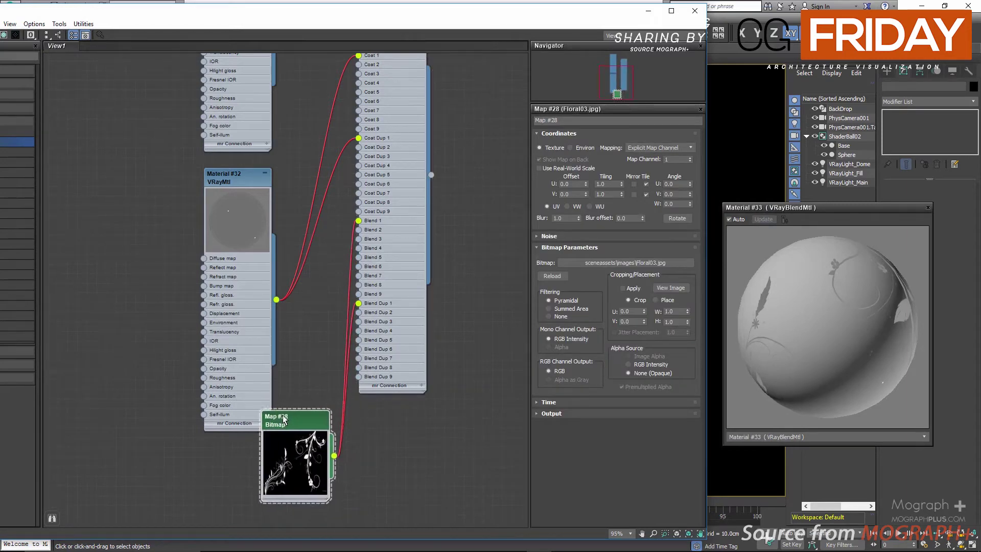
left_click(670, 288)
left_click(542, 86)
Assign the VRayBlendMtl to the selected ShaderBall02 object in the camera view.
scroll(482, 137, "down", 2)
double_click(364, 134)
right_click(368, 138)
key("Escape")
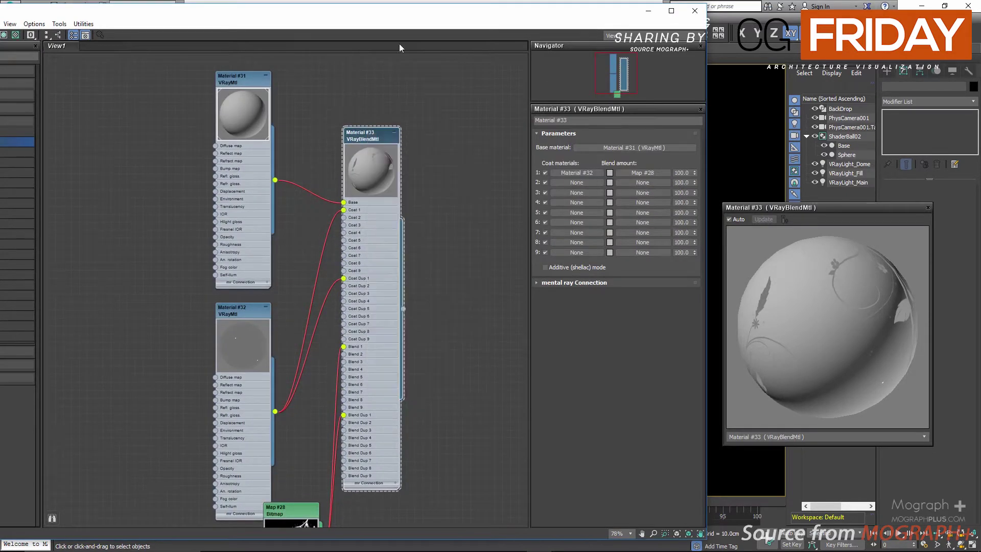
left_click_drag(414, 20, 398, 252)
left_click(388, 214)
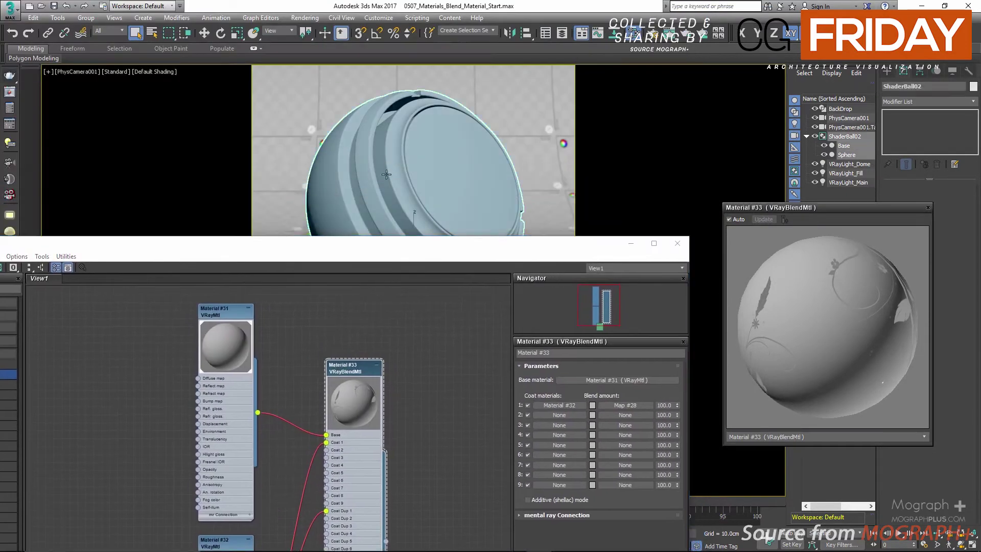
right_click(354, 365)
left_click(398, 117)
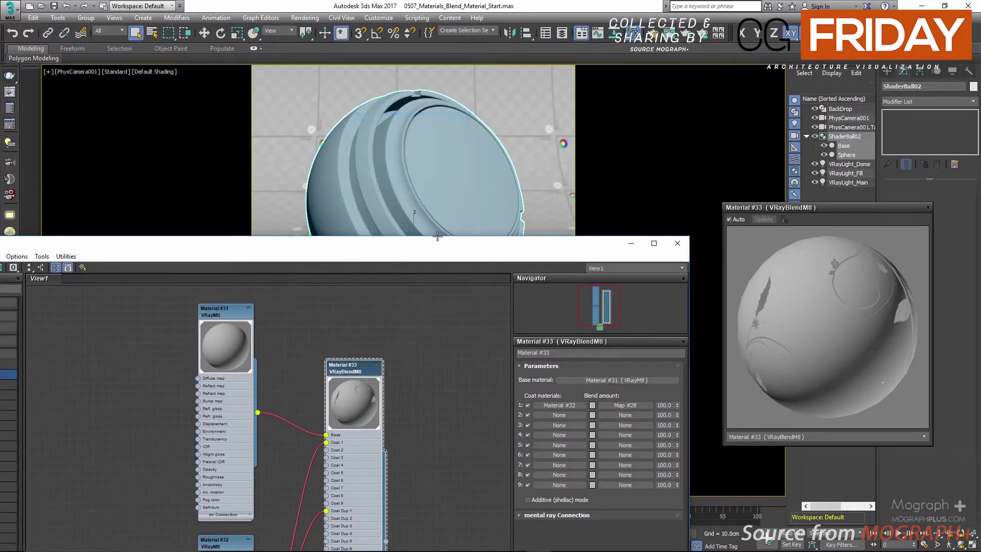
left_click_drag(352, 245, 313, 105)
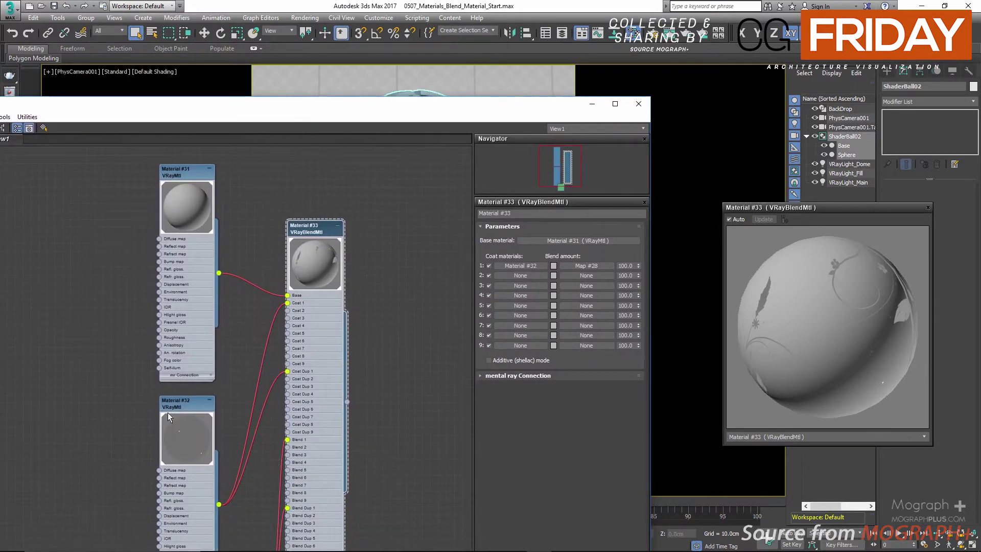
Show the floral bitmap as shaded material in the viewport and move the material editor aside to reveal the shader ball.
middle_click_drag(166, 416, 210, 180)
left_click(266, 373)
right_click(266, 373)
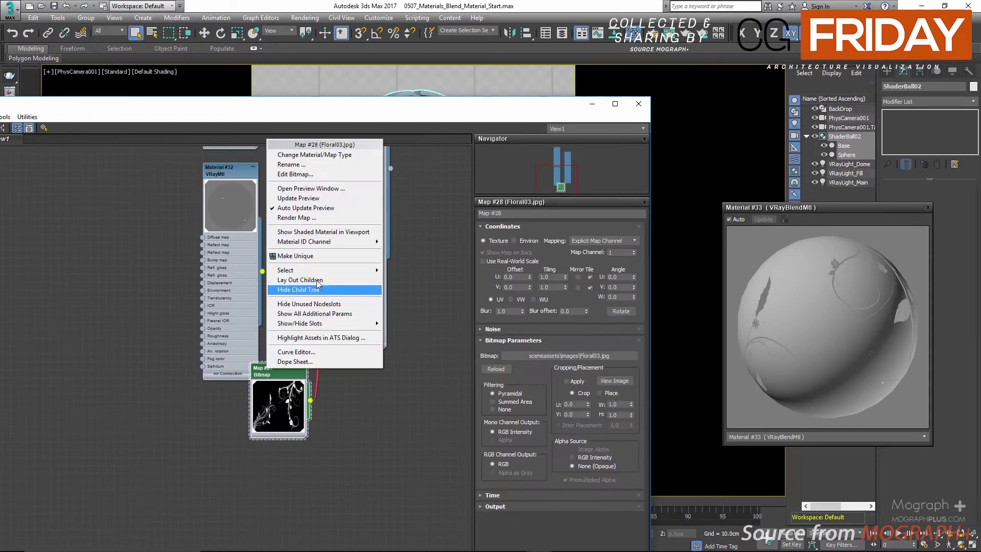
left_click(345, 233)
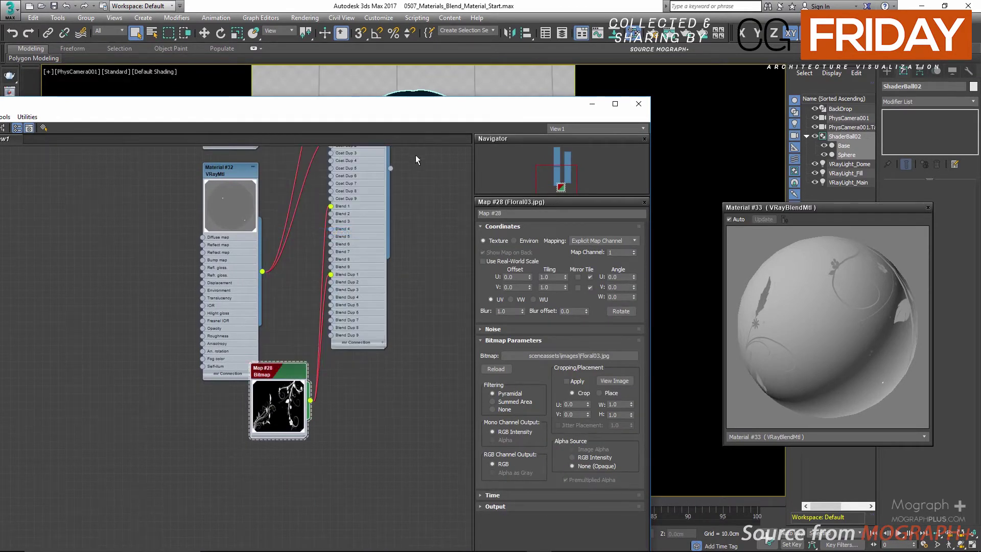
mouse_move(450, 106)
left_mouse_down()
mouse_move(216, 215)
mouse_move(180, 155)
left_mouse_up()
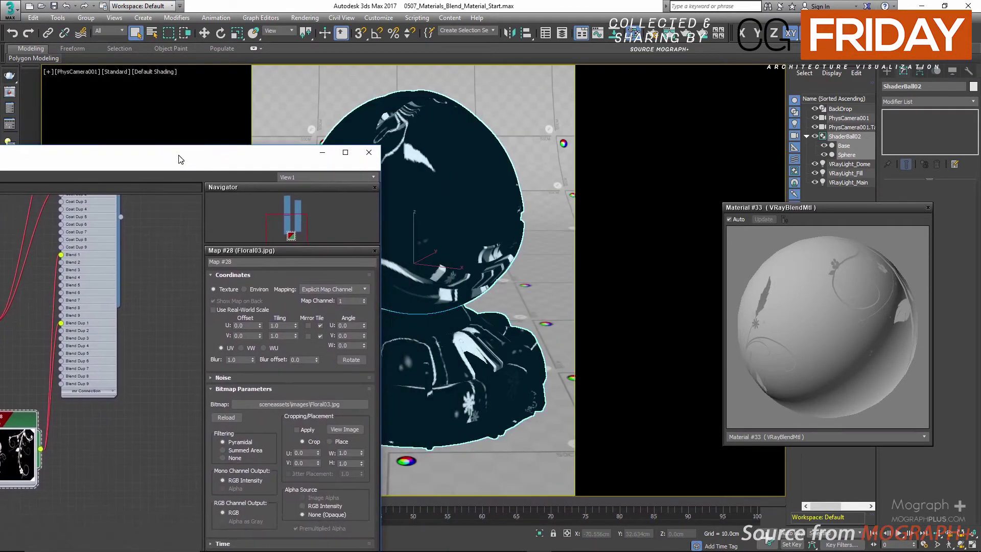
Set the floral bitmap's U and V tiling to 2.0.
double_click(274, 324)
type("2")
key("Tab")
type("2")
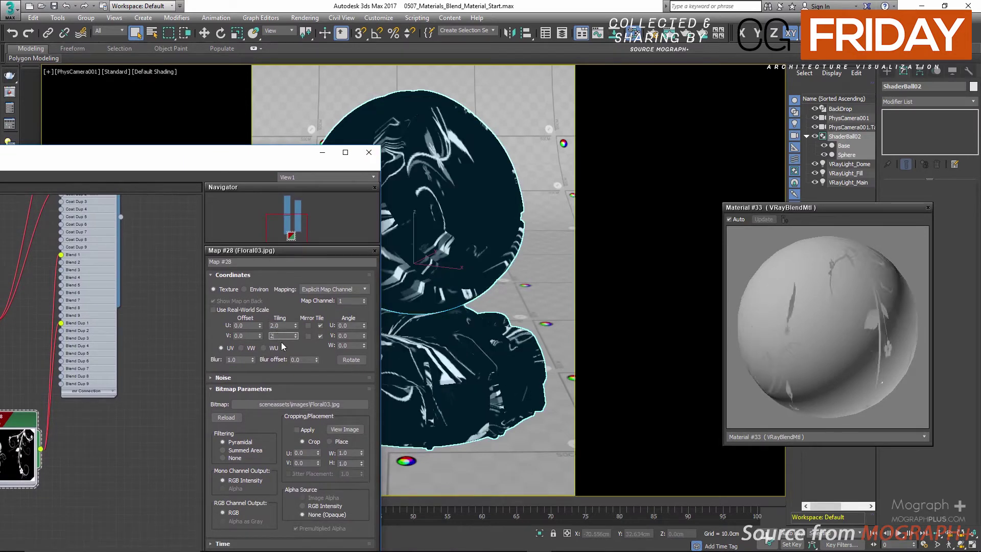
key("Return")
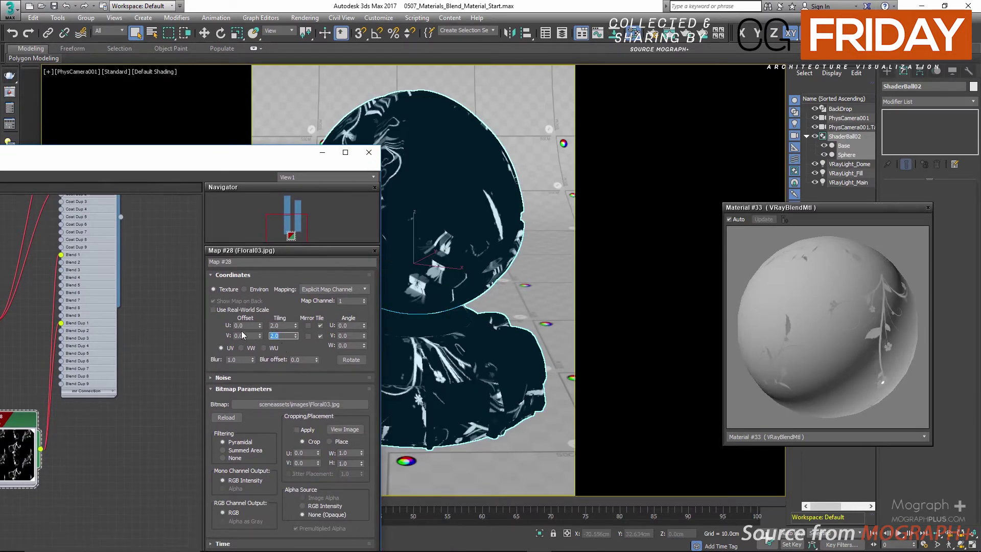
Offset the floral bitmap to U 0.5 and V 0.68, and uncover the whole shader ball in the viewport.
left_click(249, 325)
left_click_drag(260, 327, 272, 298)
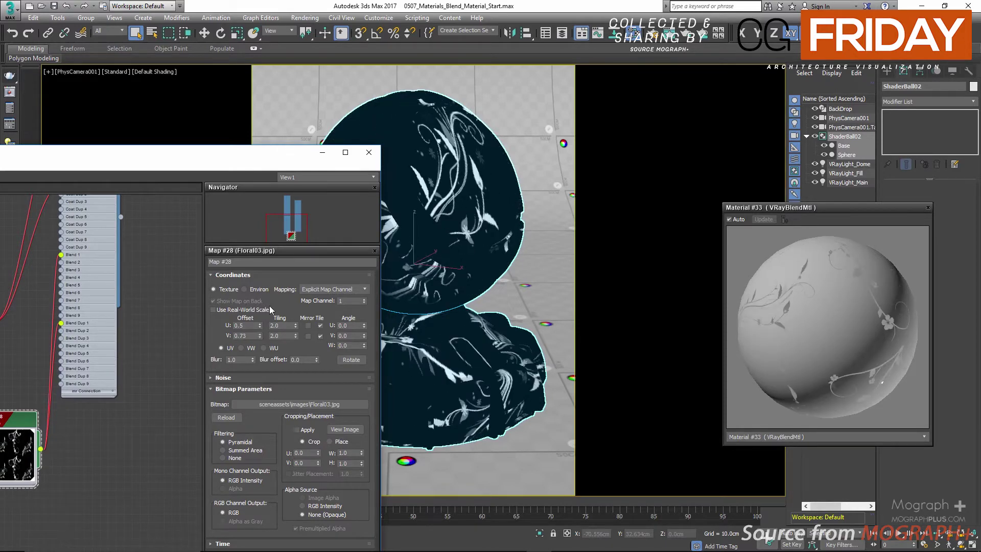
left_click_drag(256, 338, 259, 338)
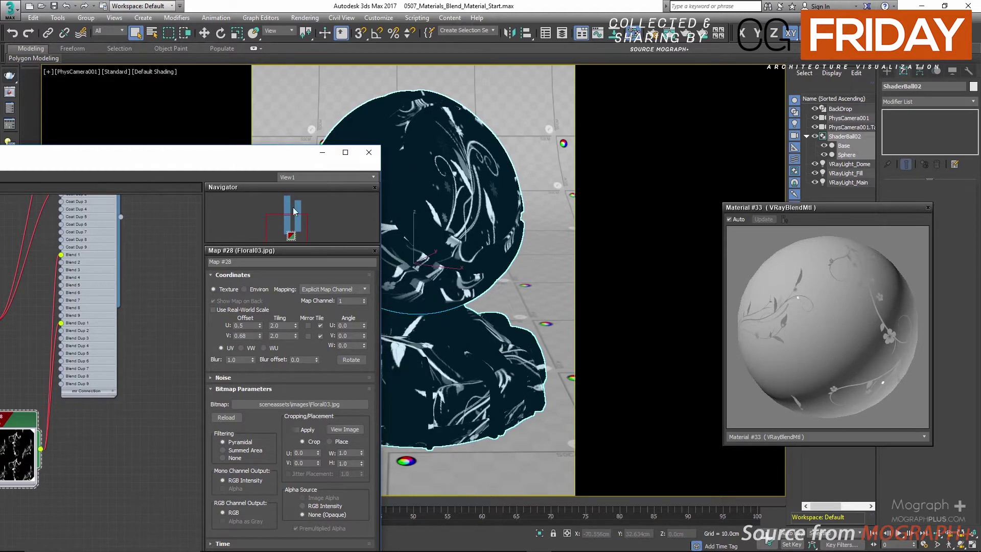
left_click_drag(281, 157, 210, 146)
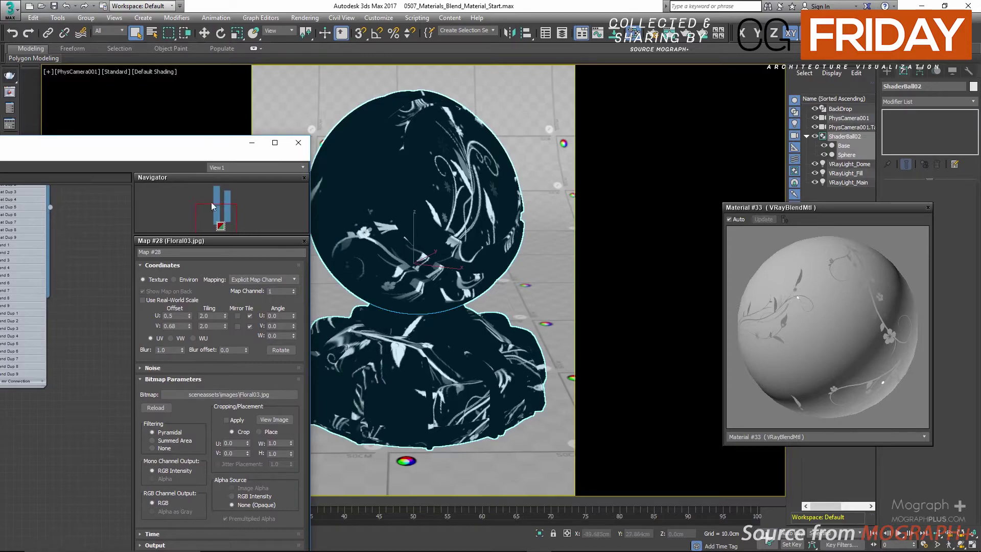
Render the PhysCamera001 view with the floral blend material and stop the rendering before it completes.
left_click(9, 76)
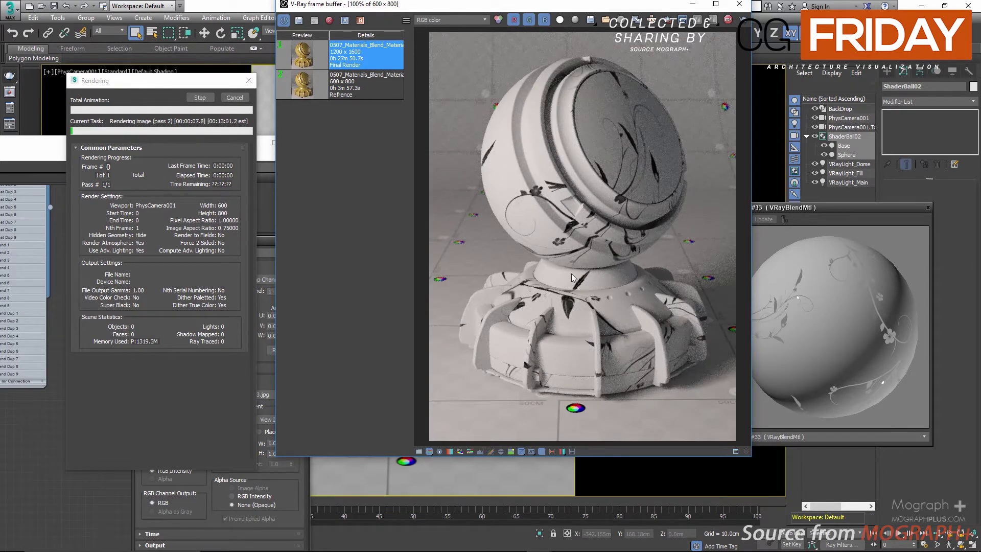
scroll(571, 299, "up", 2)
scroll(571, 284, "down", 2)
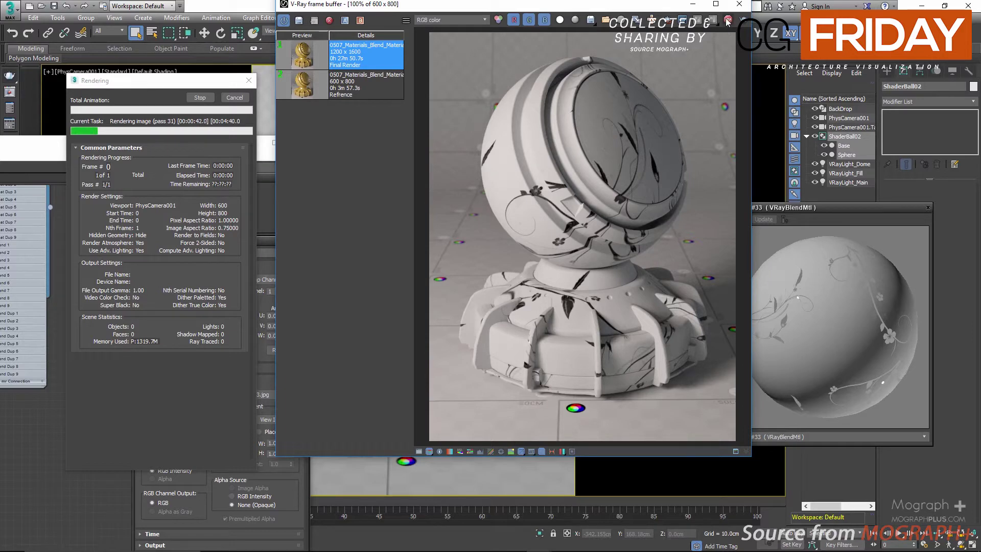
left_click(727, 20)
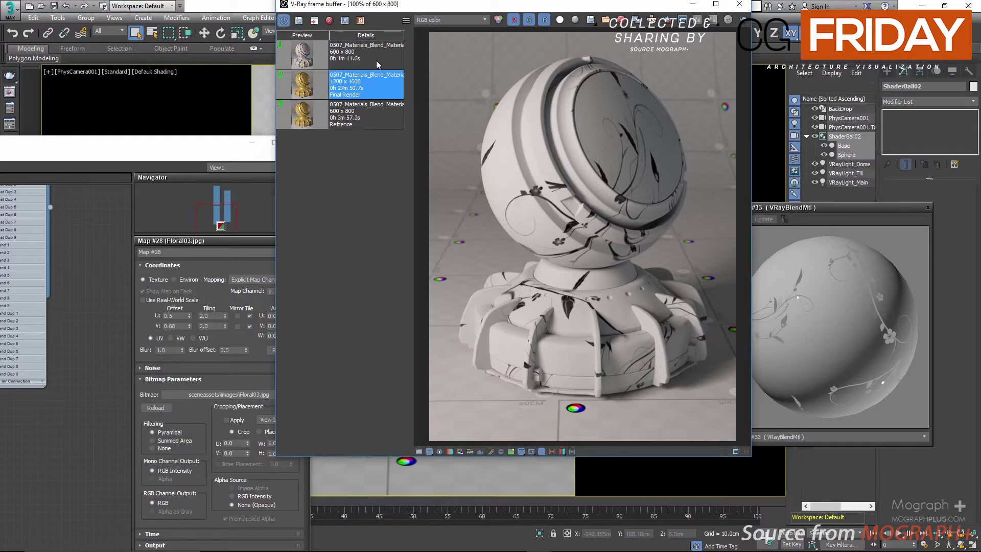
Load the Refrence render from the render history, examine its yellow painted surface up close and close the frame buffer.
left_click(370, 65)
left_click(294, 122)
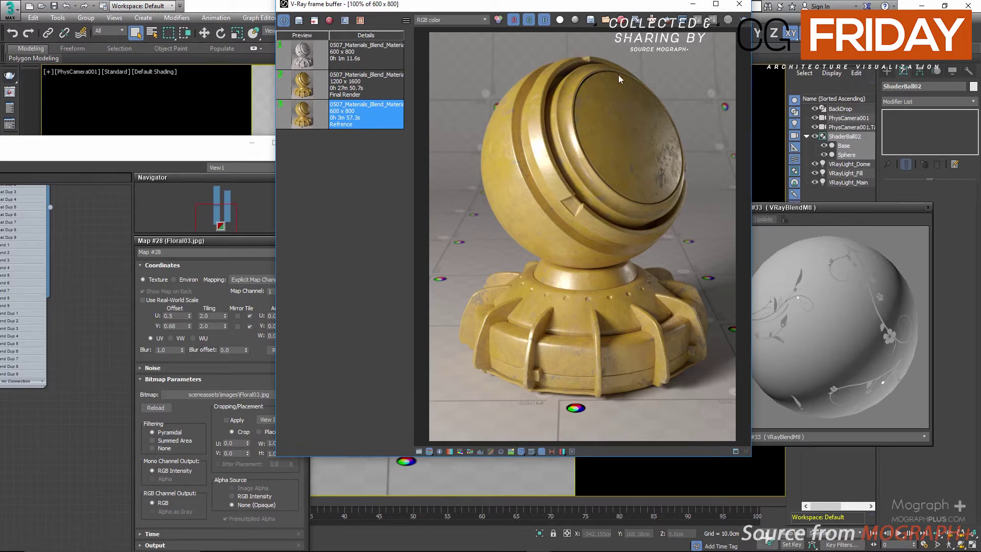
left_click_drag(617, 4, 617, 28)
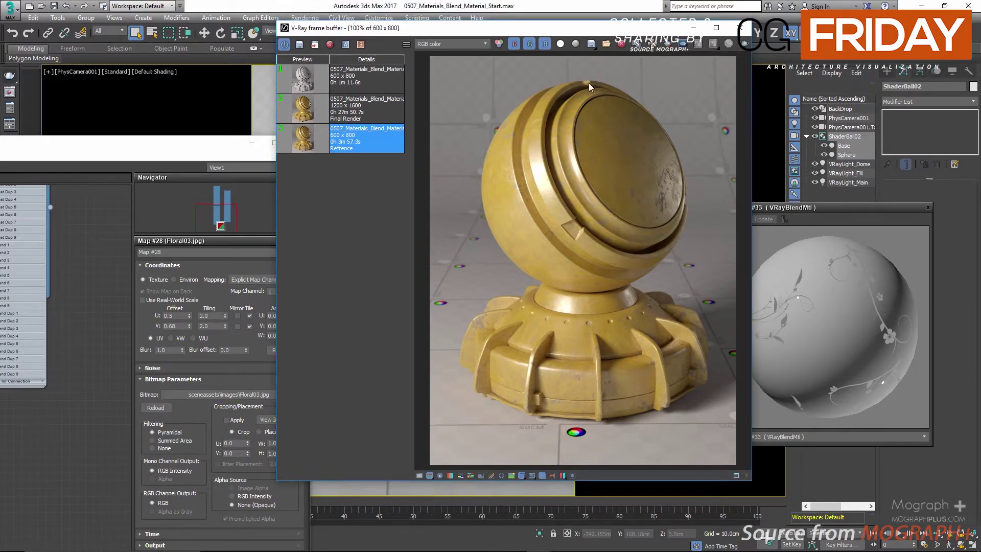
scroll(599, 193, "up", 2)
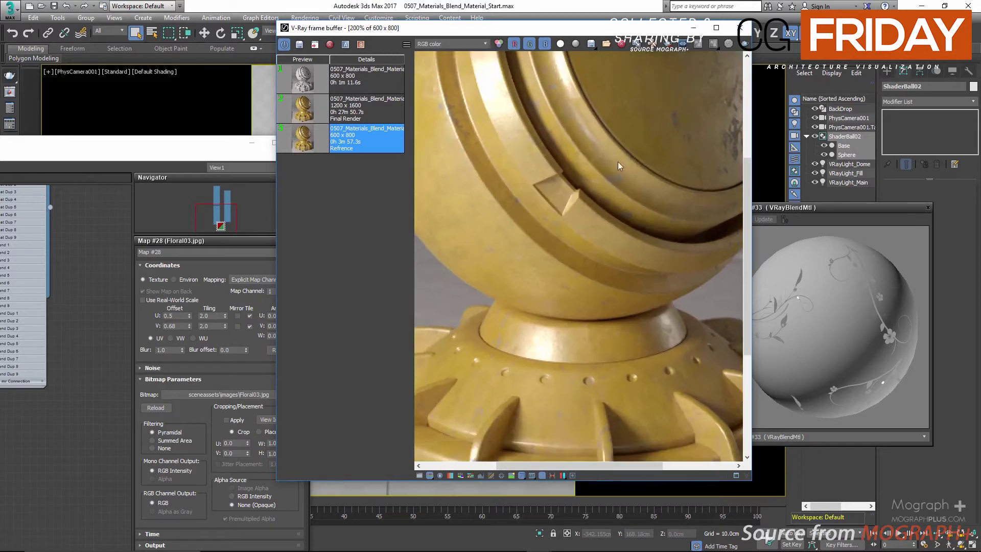
middle_click_drag(486, 196, 573, 227)
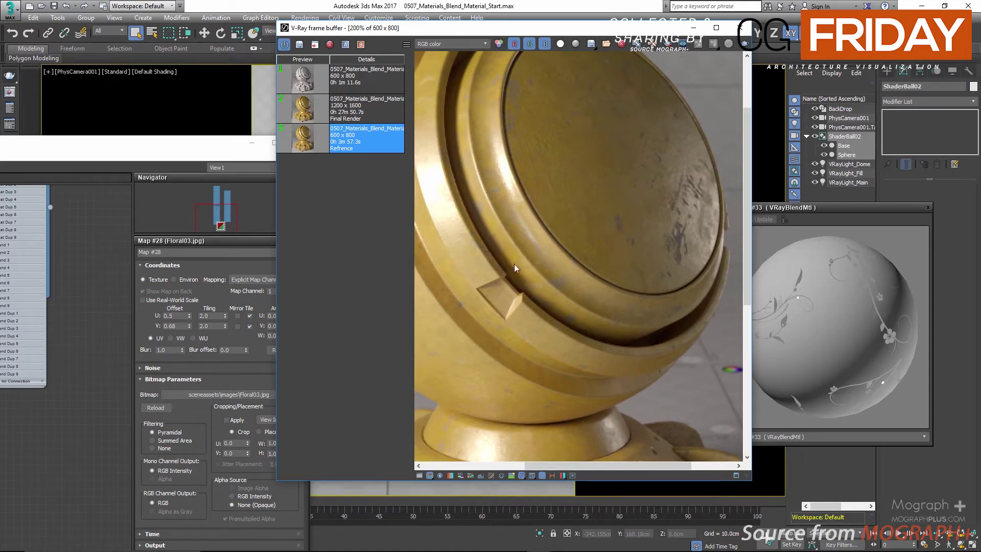
middle_click_drag(559, 280, 637, 85)
middle_click_drag(585, 351, 464, 170)
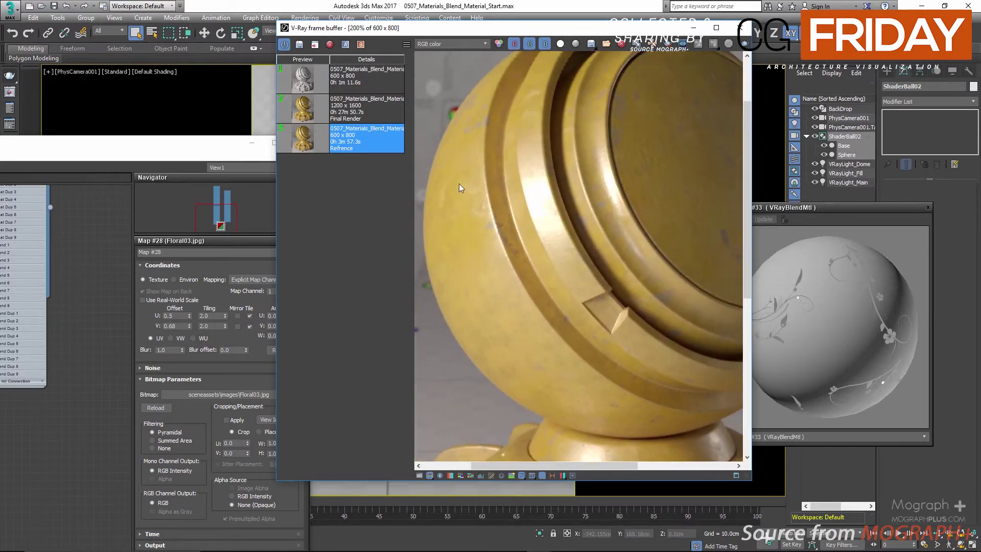
scroll(460, 217, "down", 2)
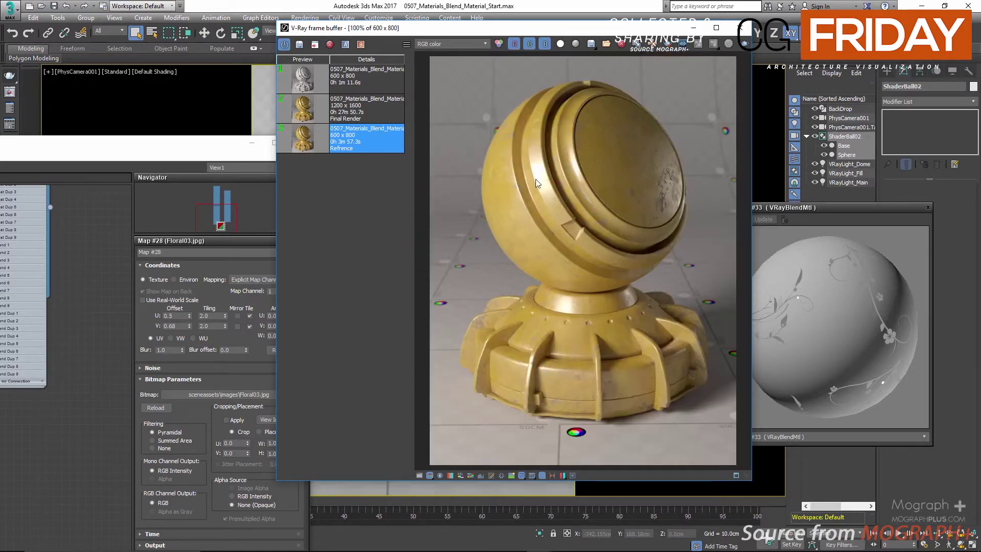
left_click(733, 32)
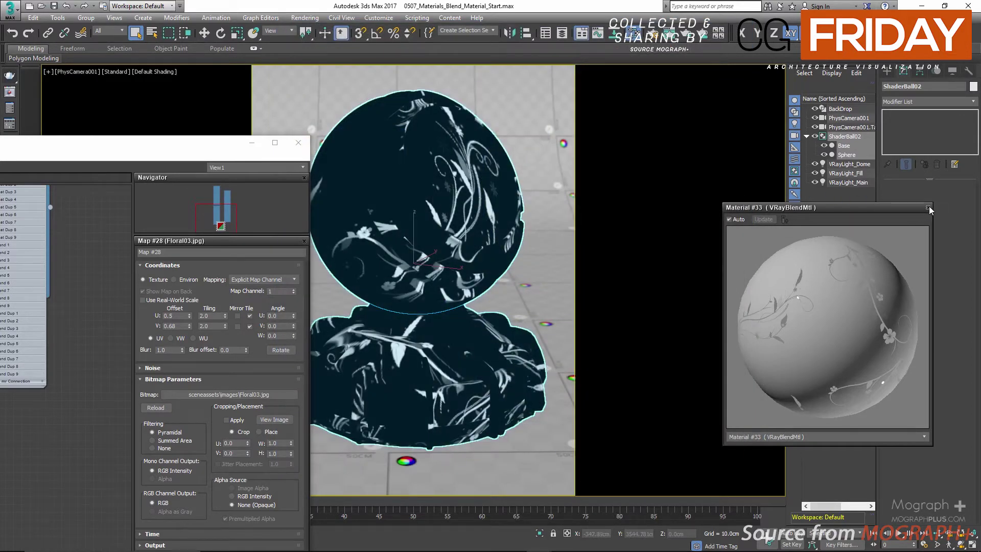
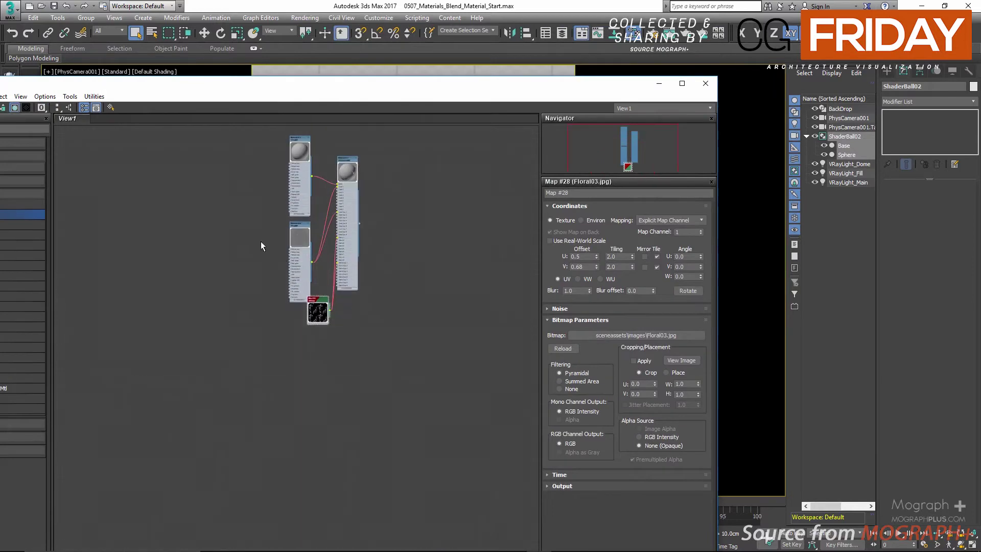
Bring the whole material editor into view and add a new VRayMtl in the empty area beside the blend network.
middle_click_drag(339, 313, 168, 291)
middle_click_drag(377, 308, 355, 318)
left_click_drag(489, 96, 635, 59)
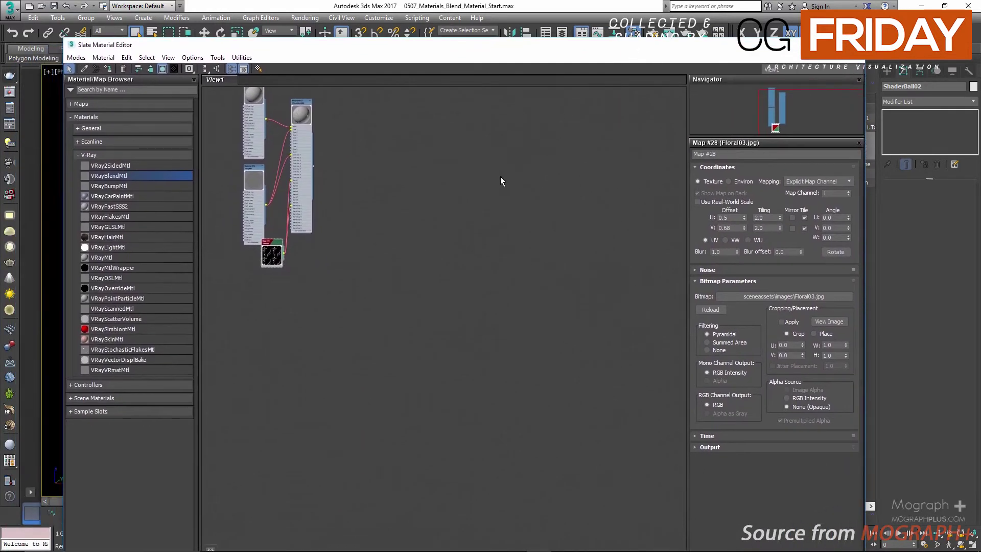
scroll(396, 165, "up", 1)
middle_click_drag(396, 166, 446, 204)
right_click(507, 178)
mouse_move(561, 198)
mouse_move(649, 218)
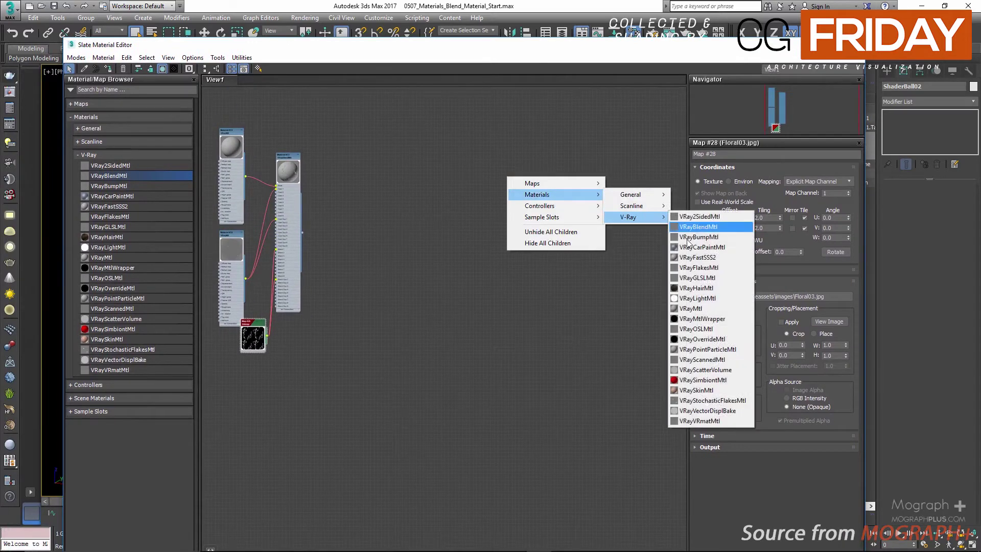
left_click(700, 308)
Move the new VRayMtl node farther away from the blend network and open its parameters.
scroll(432, 215, "down", 4)
middle_click_drag(420, 208, 342, 174)
scroll(275, 175, "up", 3)
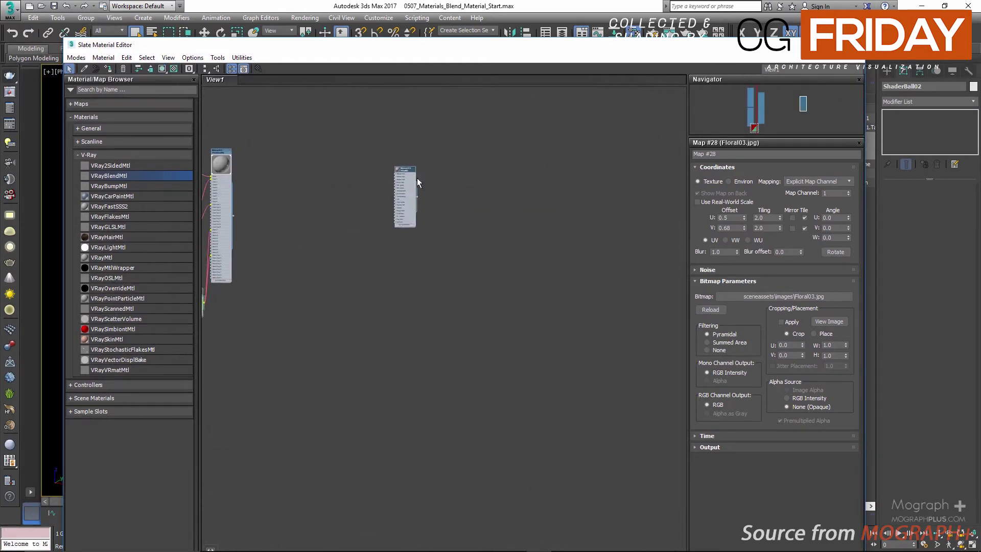
left_click_drag(407, 173, 520, 220)
scroll(520, 220, "up", 4)
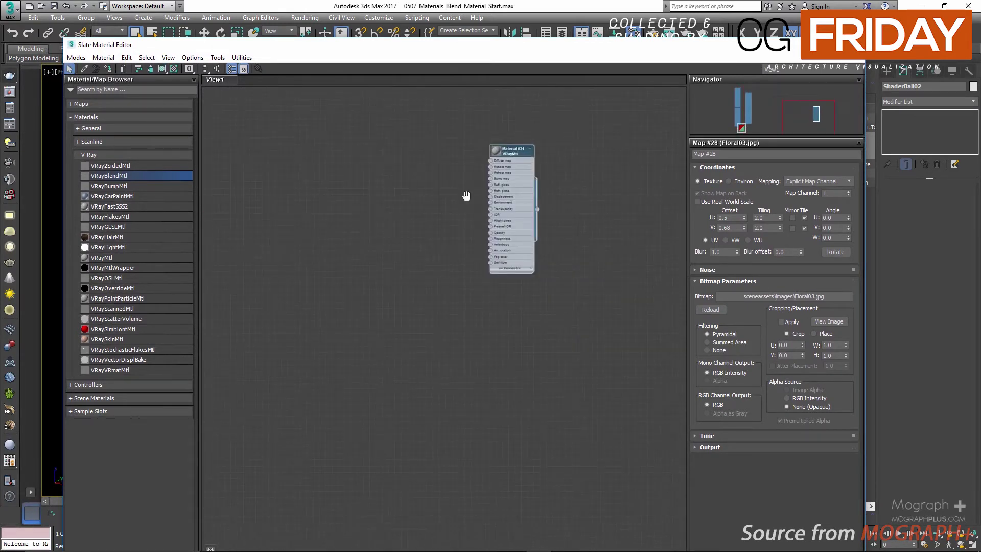
scroll(467, 132, "up", 2)
middle_click_drag(438, 154, 442, 189)
scroll(442, 189, "up", 1)
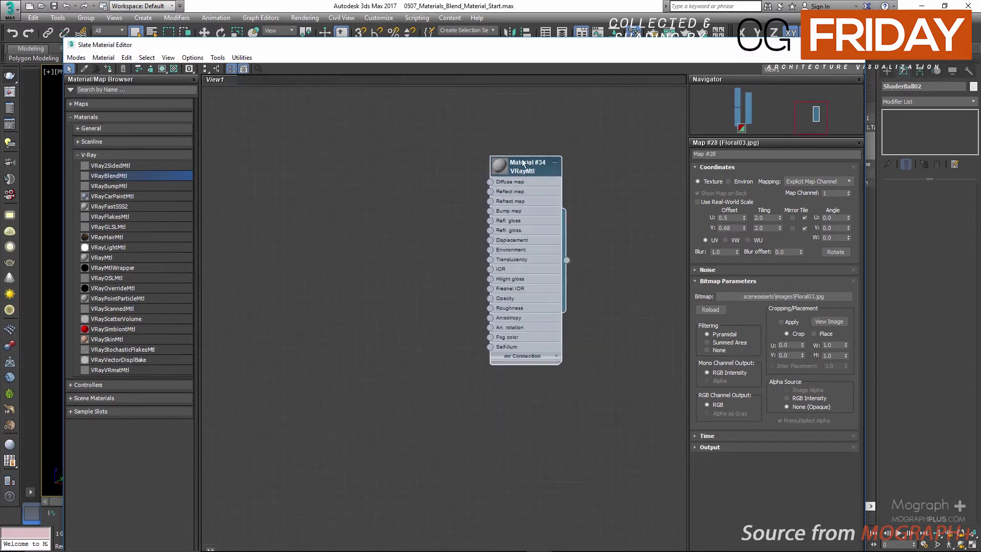
middle_click_drag(535, 166, 573, 166)
scroll(433, 180, "down", 1)
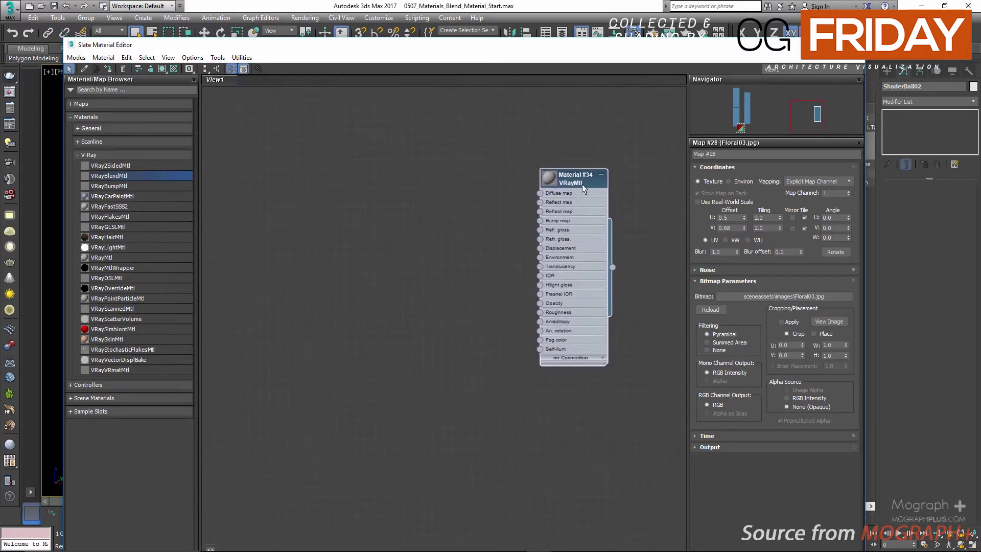
double_click(561, 178)
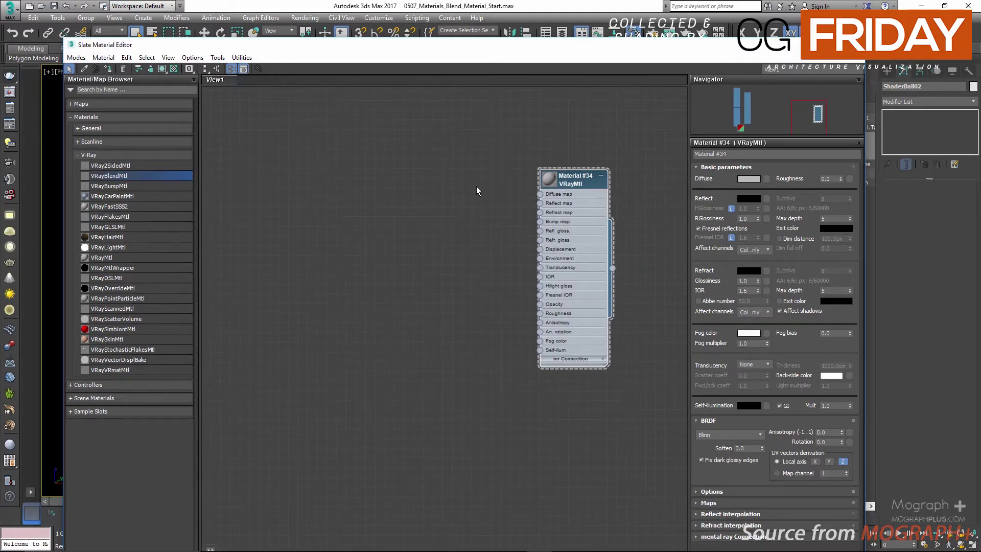
Add a VRayColor map beside the new VRayMtl and open its parameters.
right_click(395, 196)
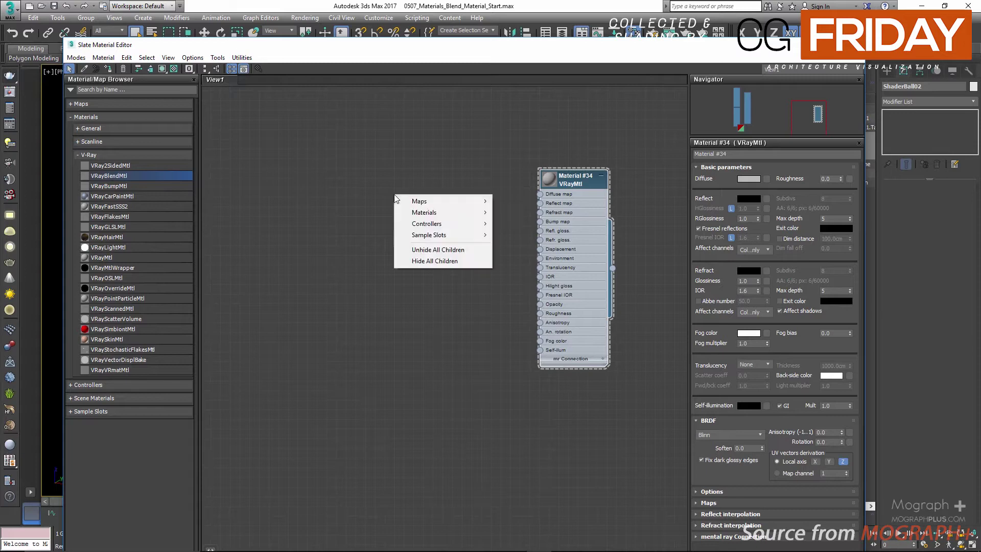
mouse_move(441, 200)
mouse_move(567, 239)
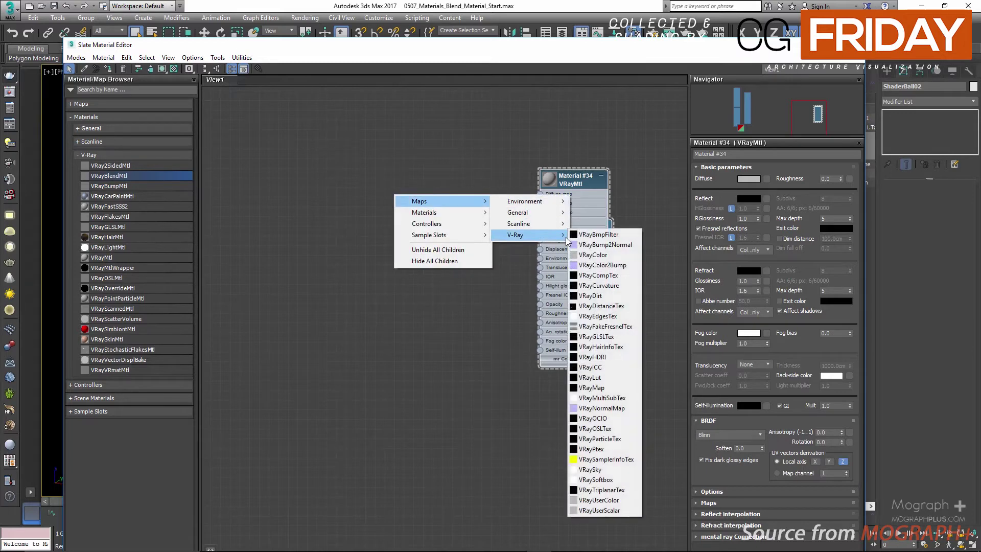
left_click(605, 255)
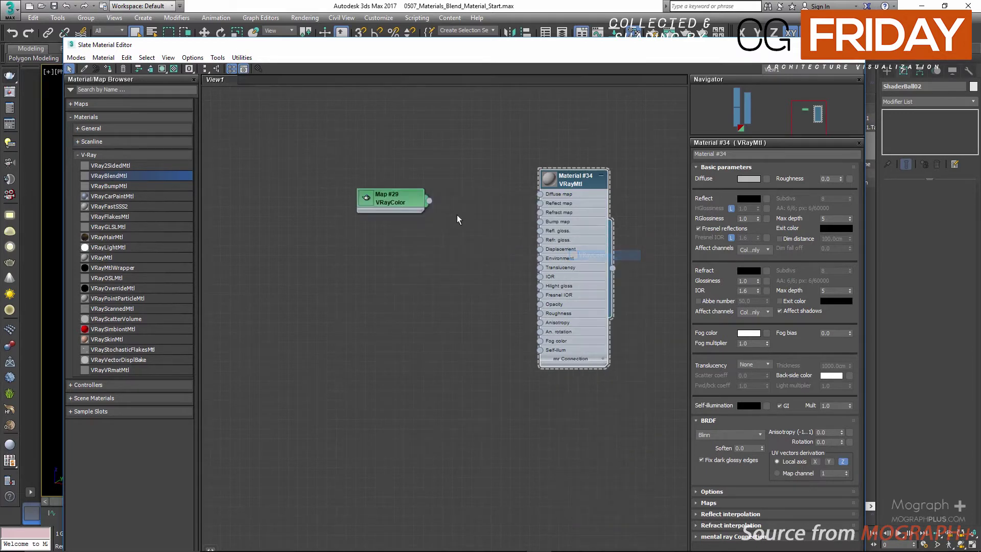
double_click(391, 194)
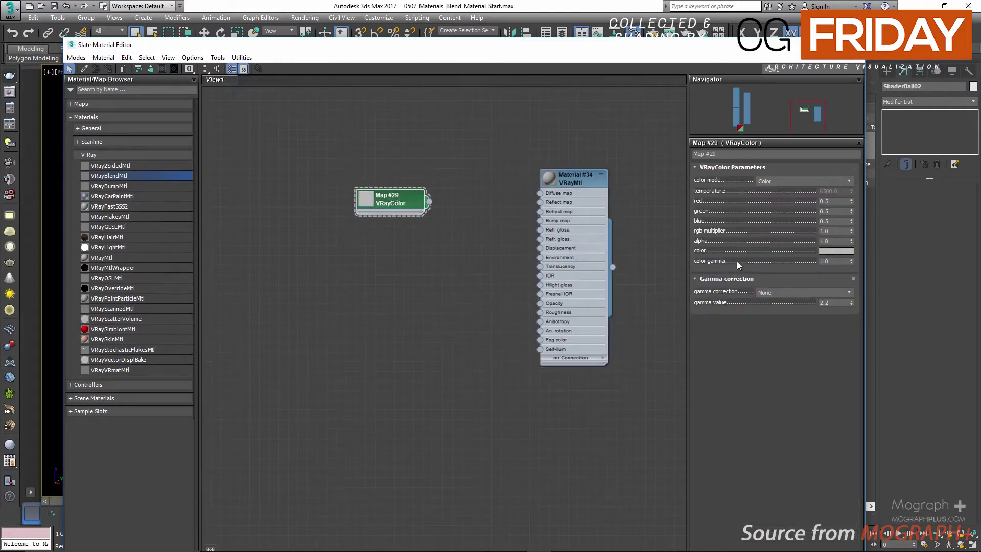
Set the VRayColor's color to red 148, green 89, blue 5, and place a copy of the node below it.
scroll(493, 255, "up", 3)
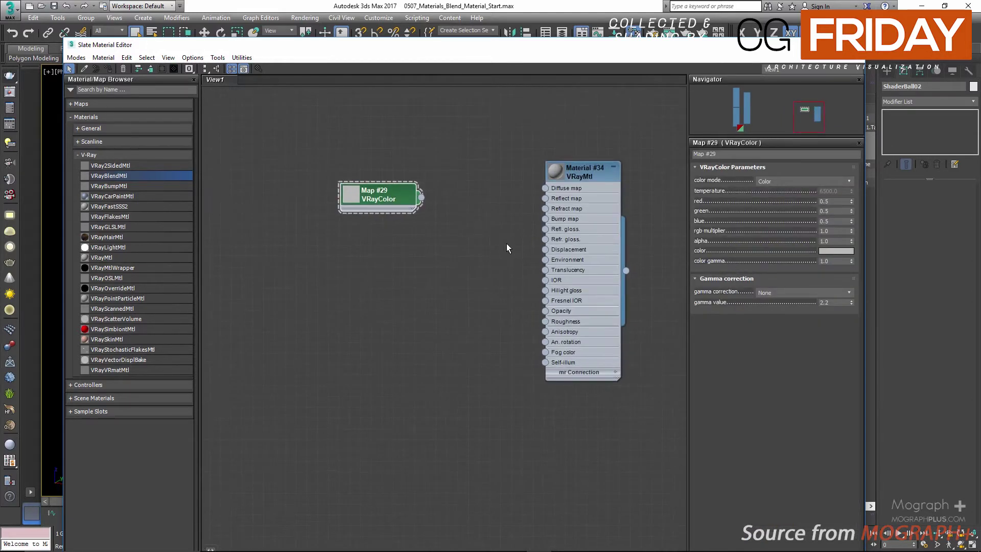
left_click(834, 251)
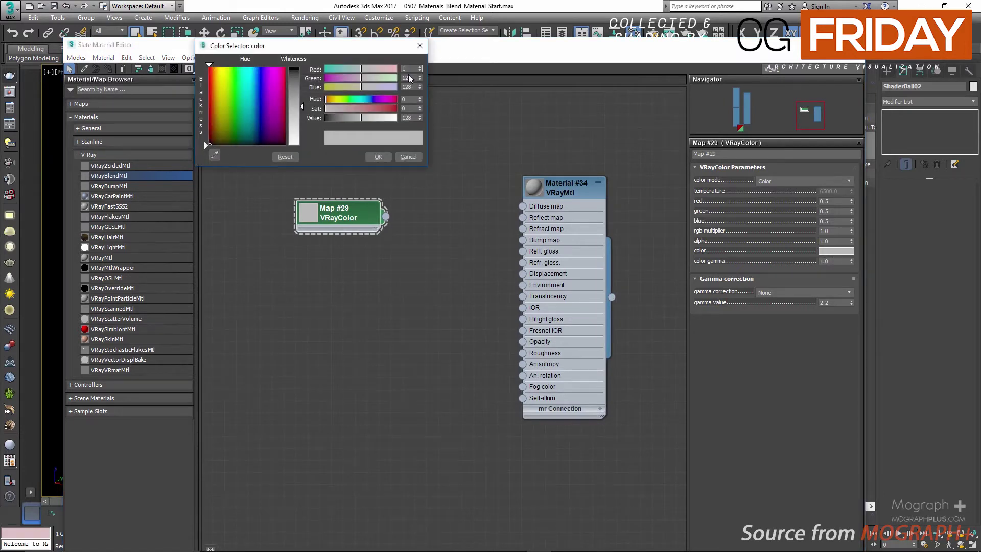
left_click(410, 77)
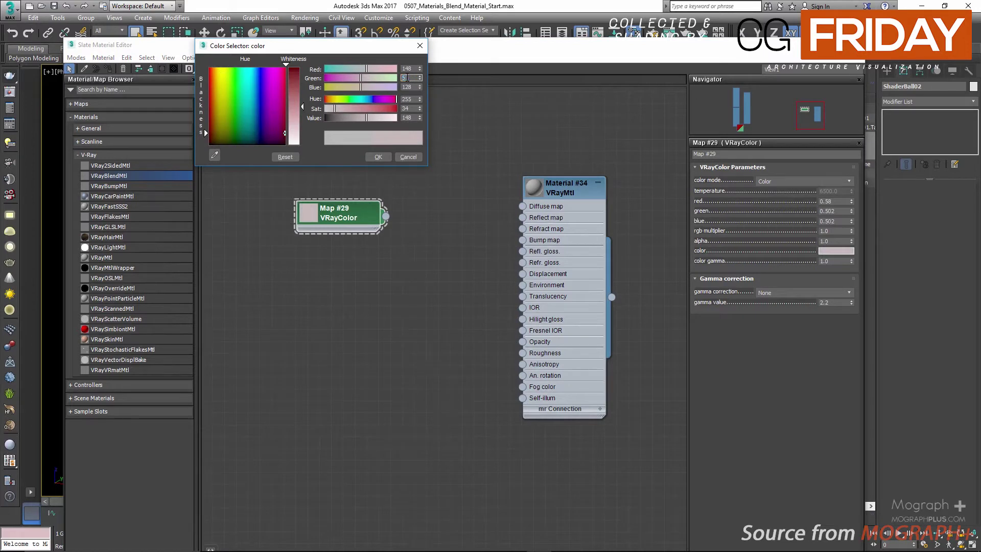
type("89")
key("Tab")
type("5")
key("Tab")
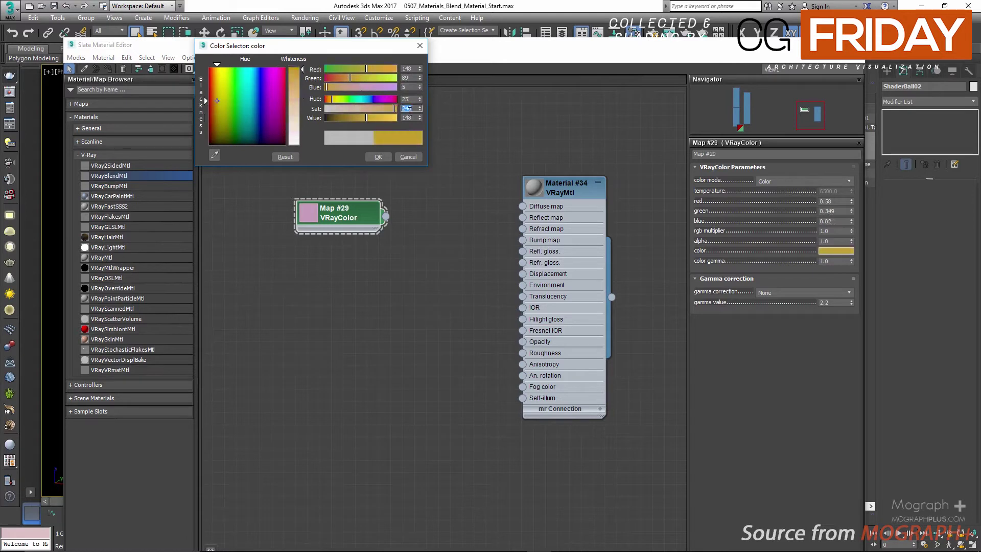
left_click(382, 161)
mouse_move(358, 211)
left_mouse_down()
mouse_move(362, 188)
mouse_move(354, 252)
left_mouse_up()
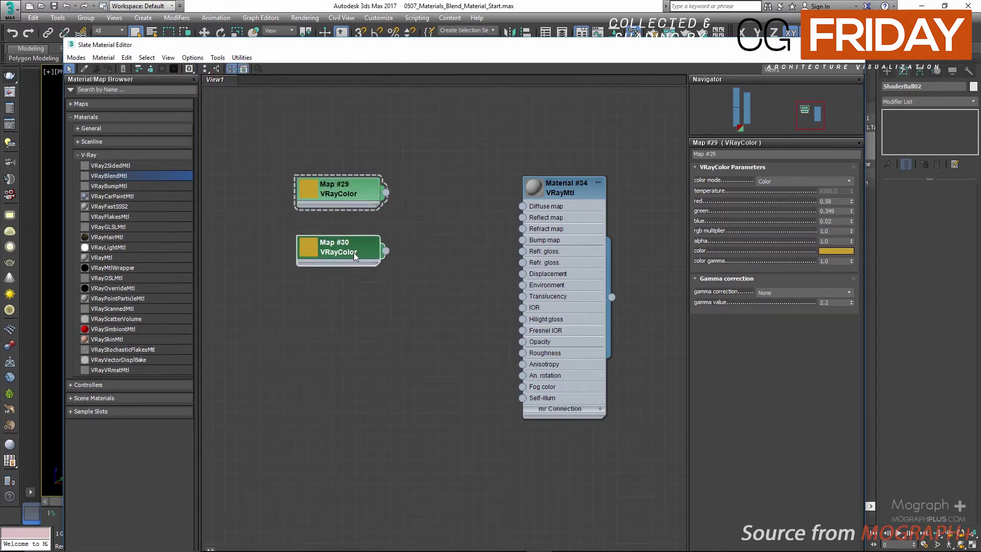
Set the lower VRayColor's color to red 183, green 64, blue 3.
left_click(822, 249)
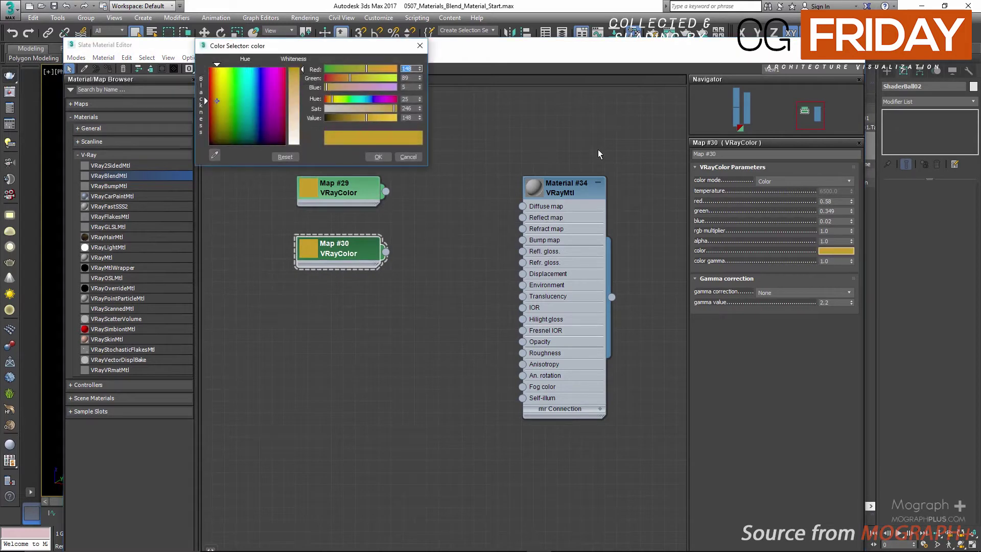
type("183")
left_click(409, 78)
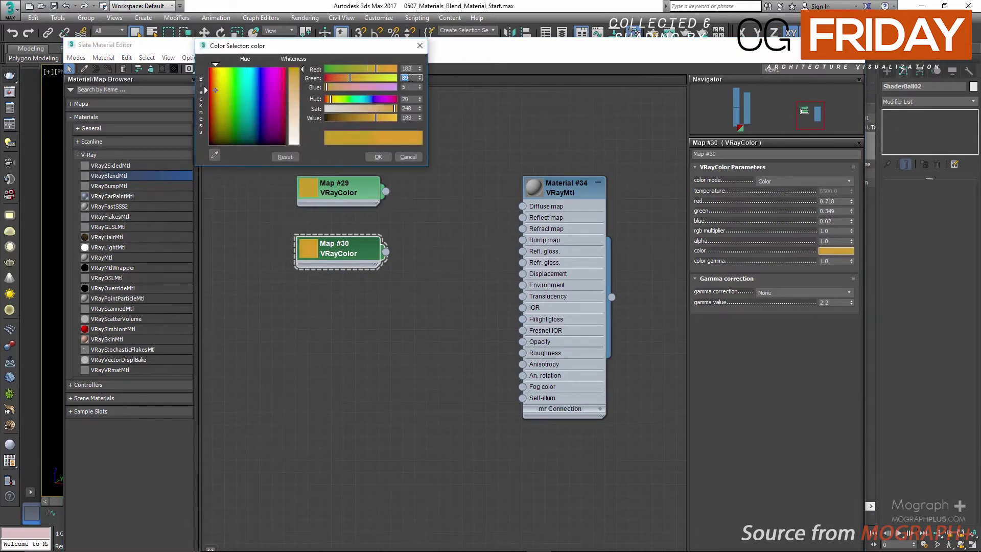
left_click(407, 86)
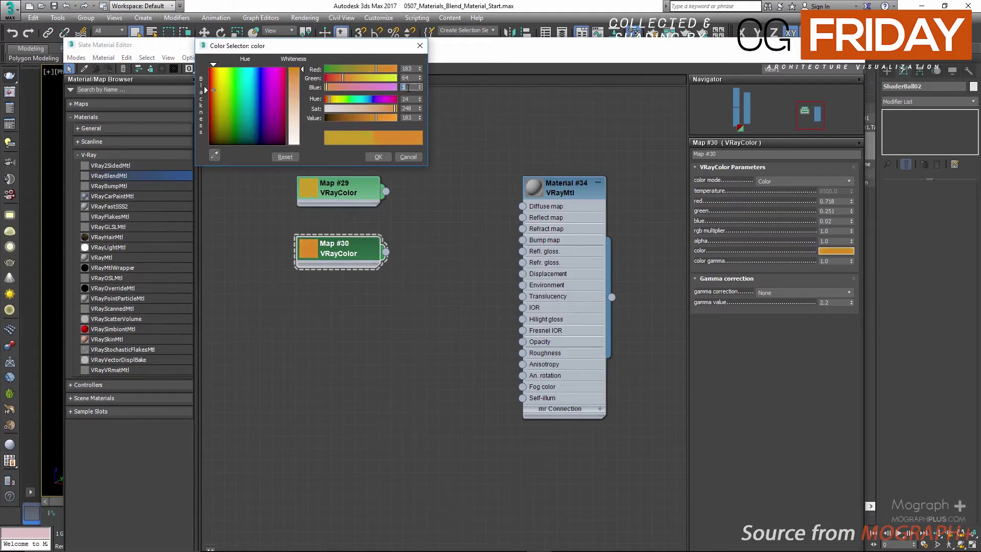
type("3")
left_click(378, 156)
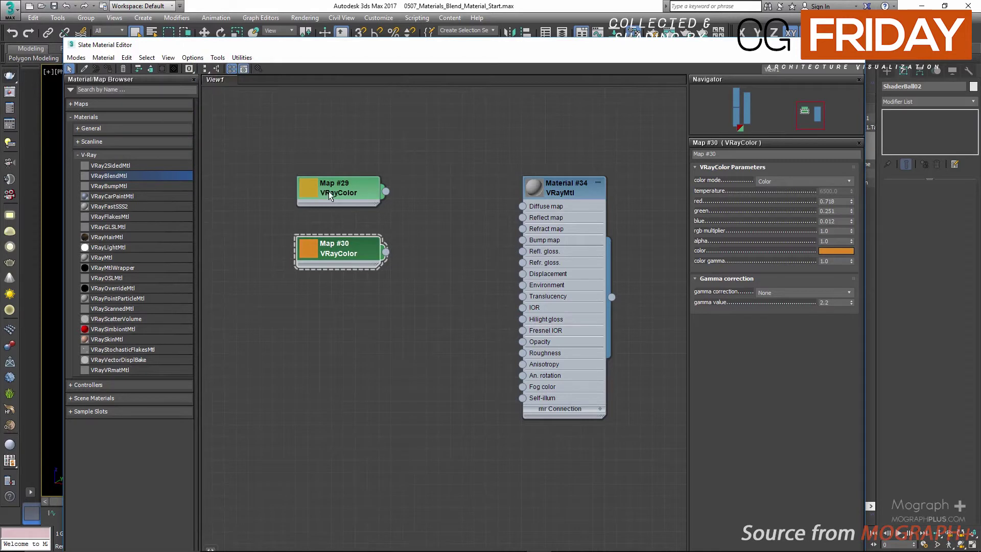
Move both VRayColor nodes farther away from the VRayMtl to make room between them.
scroll(331, 189, "up", 2)
left_click_drag(347, 194, 289, 190)
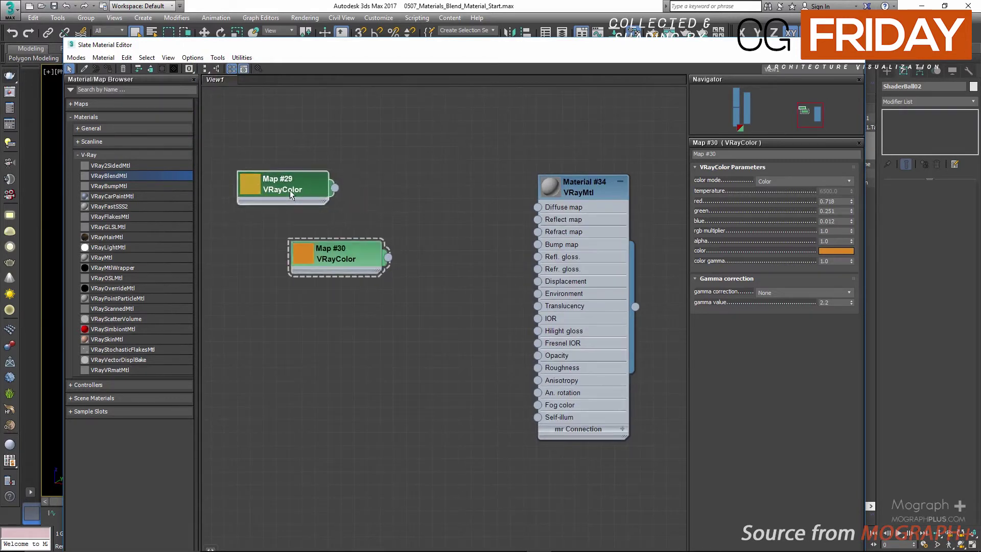
middle_click_drag(337, 214, 424, 207)
left_click_drag(351, 165, 280, 149)
left_click_drag(410, 240, 292, 241)
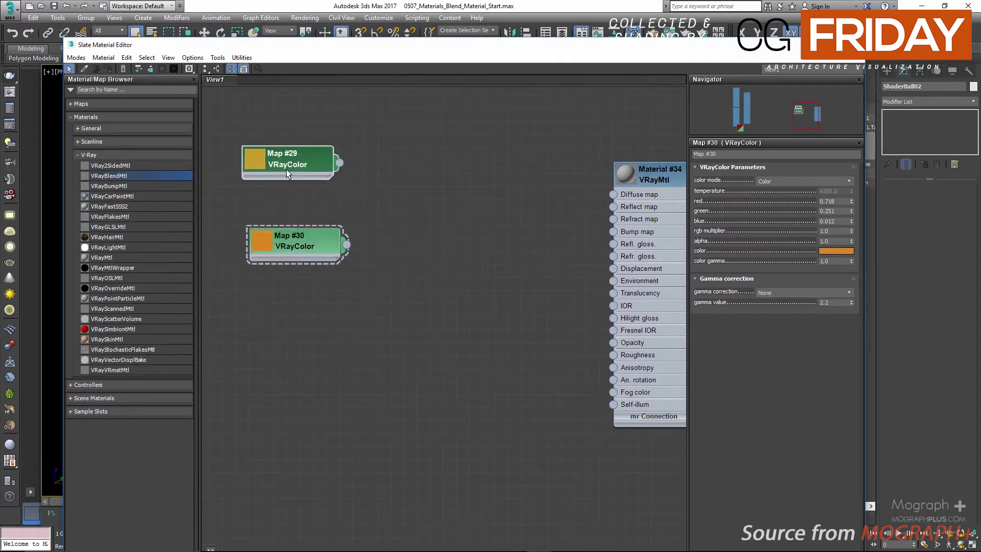
left_click_drag(286, 170, 279, 172)
Add a Mix map and connect the yellow VRayColor to Color 1 and the orange one to Color 2.
right_click(350, 181)
mouse_move(388, 187)
mouse_move(475, 198)
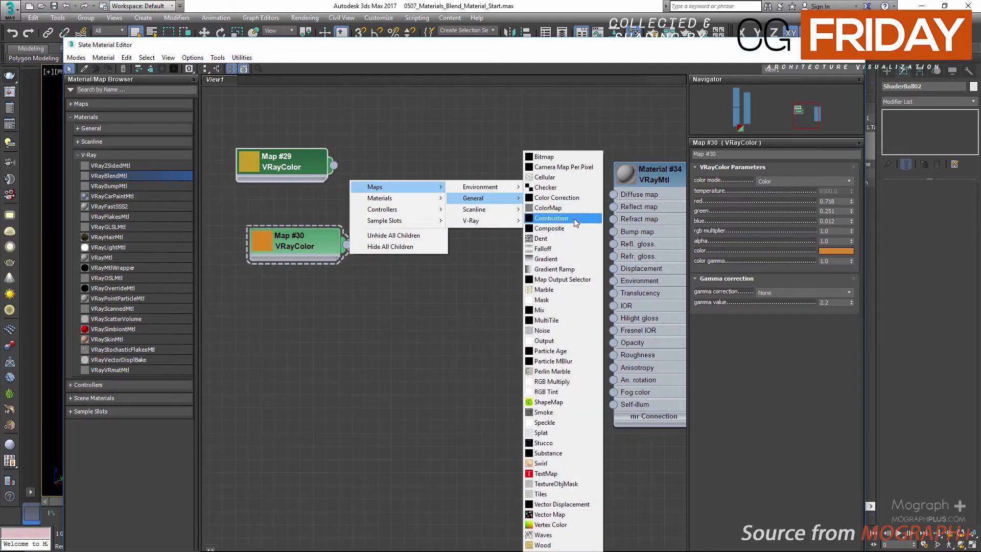
left_click(539, 310)
left_click_drag(358, 176, 469, 178)
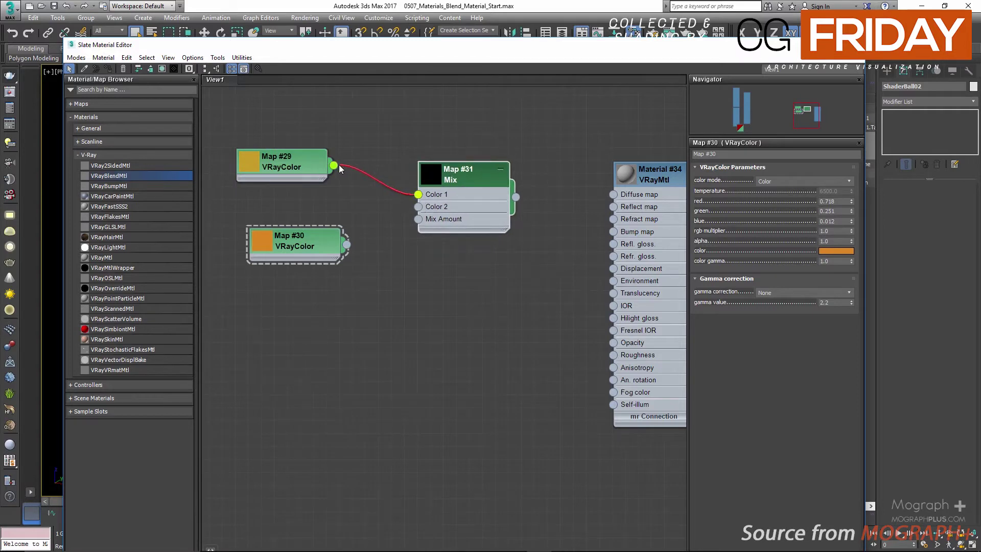
left_click_drag(339, 165, 334, 165)
left_click_drag(412, 206, 416, 207)
Enlarge the Mix node's preview, space the nodes out evenly and open the Mix map's parameters.
double_click(436, 175)
left_click_drag(436, 175, 465, 126)
left_click_drag(301, 248, 288, 260)
left_click_drag(290, 167, 287, 178)
middle_click_drag(428, 221, 394, 220)
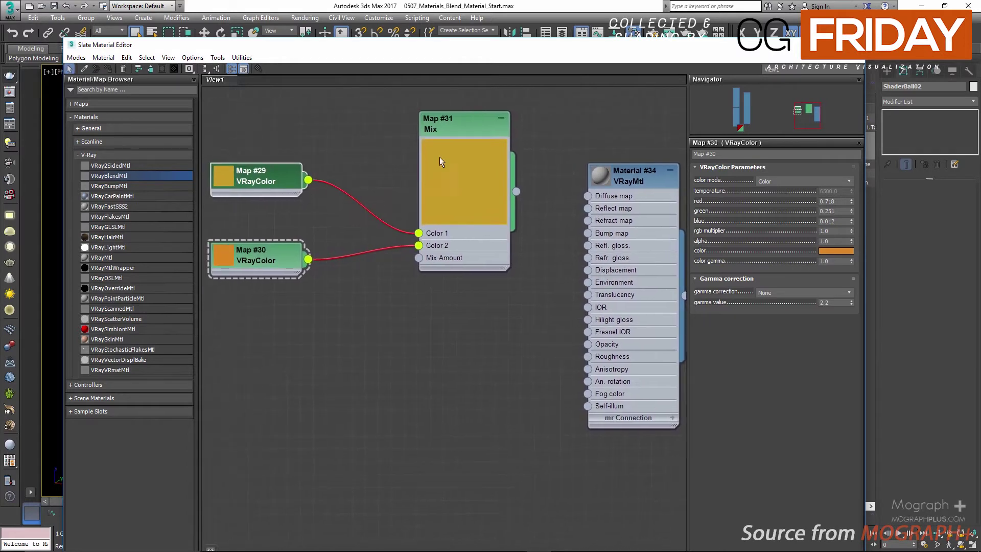
double_click(451, 124)
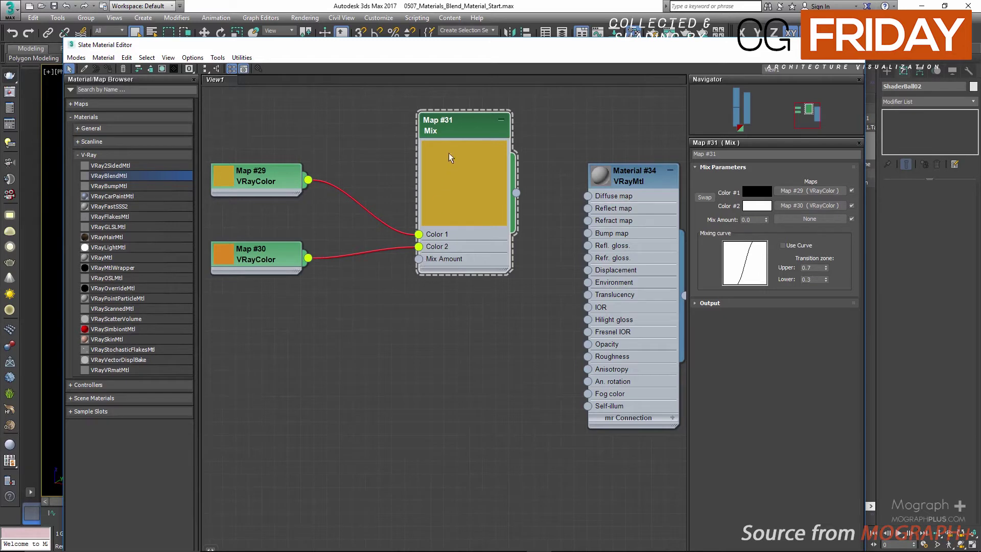
Add a Bitmap map below the VRayColor nodes that loads the grayscale grunge texture BW5.png.
right_click(335, 317)
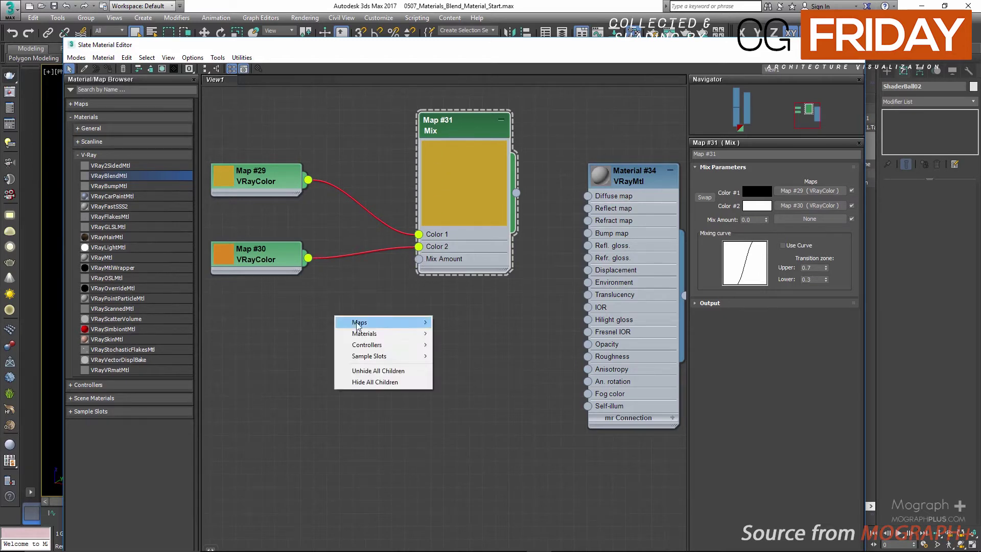
mouse_move(359, 322)
mouse_move(474, 333)
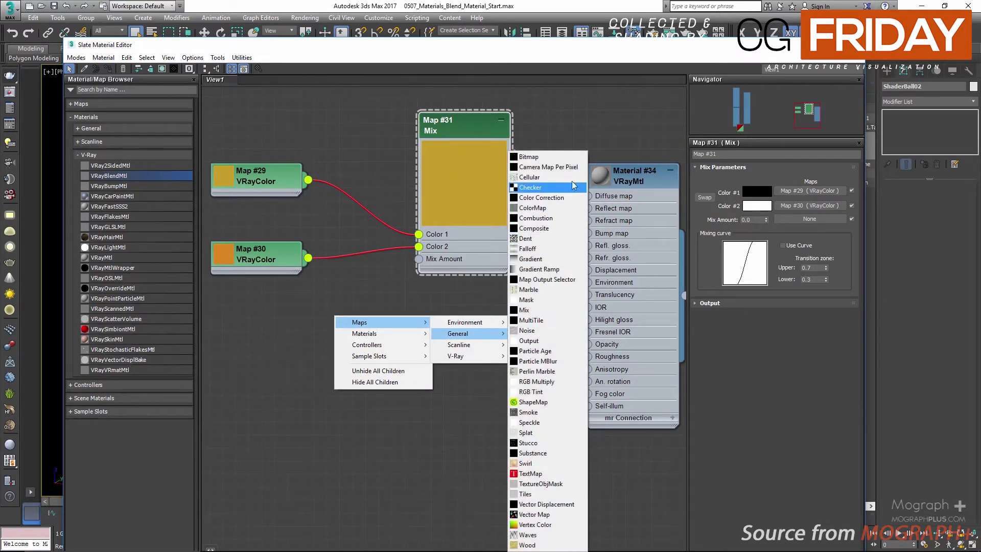
left_click(531, 156)
scroll(456, 208, "down", 5)
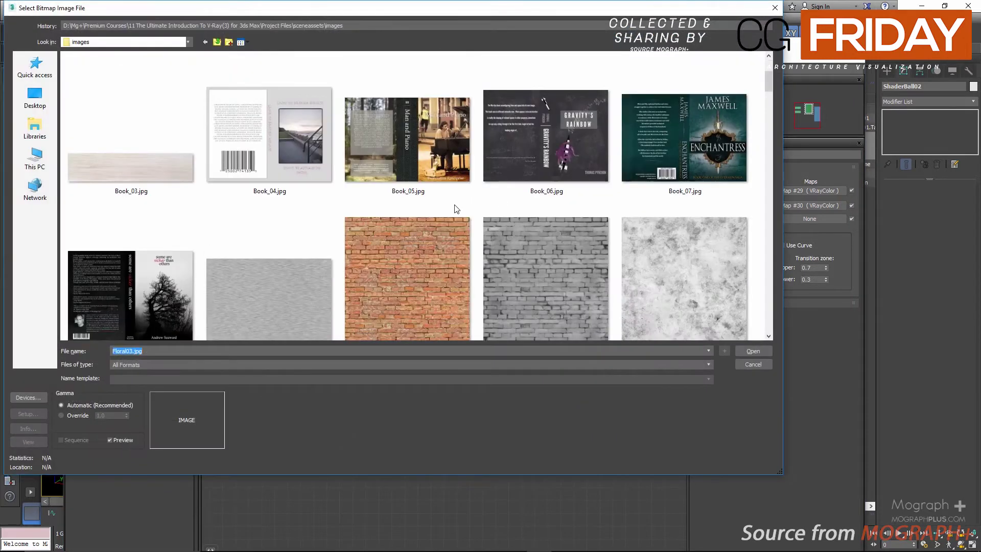
scroll(460, 217, "down", 3)
left_click(550, 156)
double_click(548, 136)
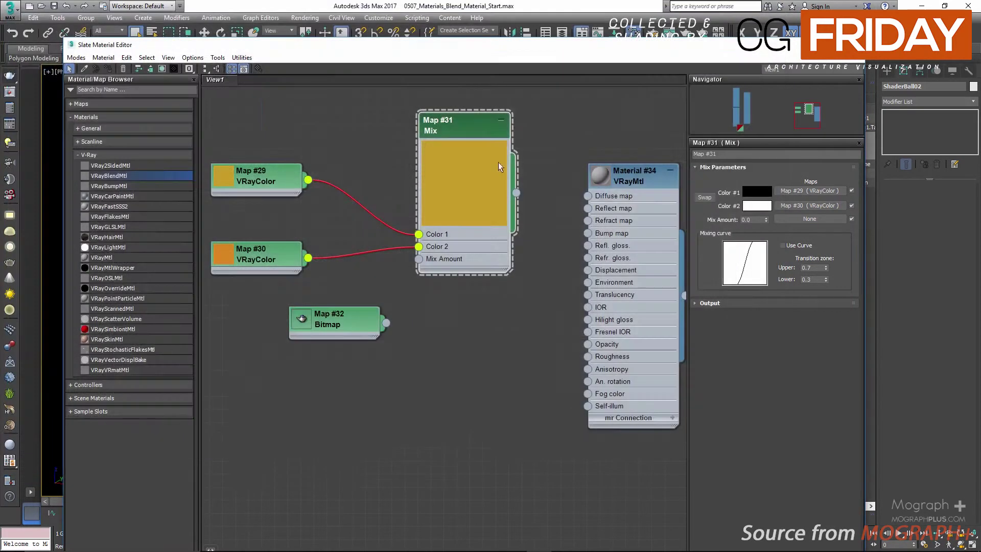
Check the grunge Bitmap's enlarged preview, align it under the color nodes and connect it to the Mix map's Mix Amount.
double_click(302, 321)
left_click_drag(340, 329, 274, 330)
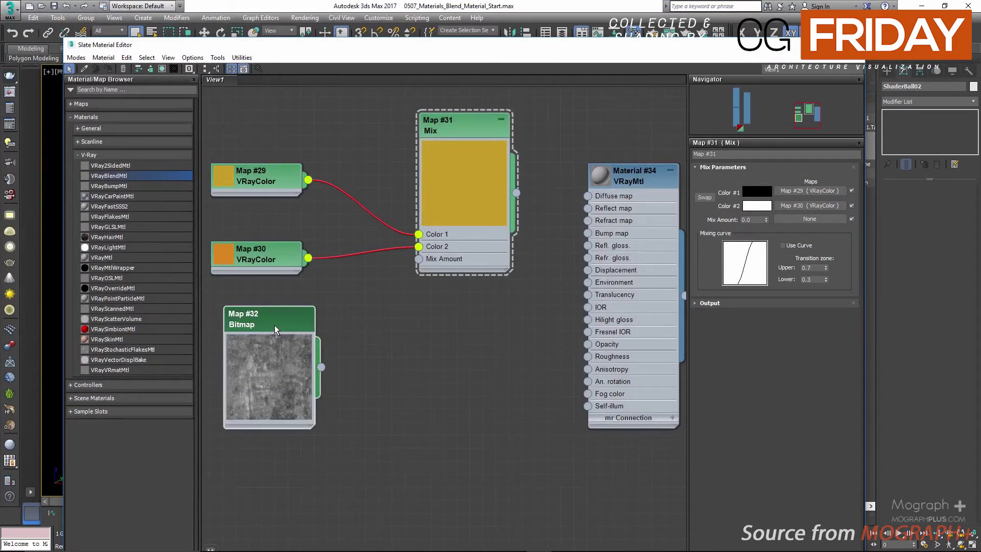
double_click(276, 330)
left_click_drag(280, 327, 419, 259)
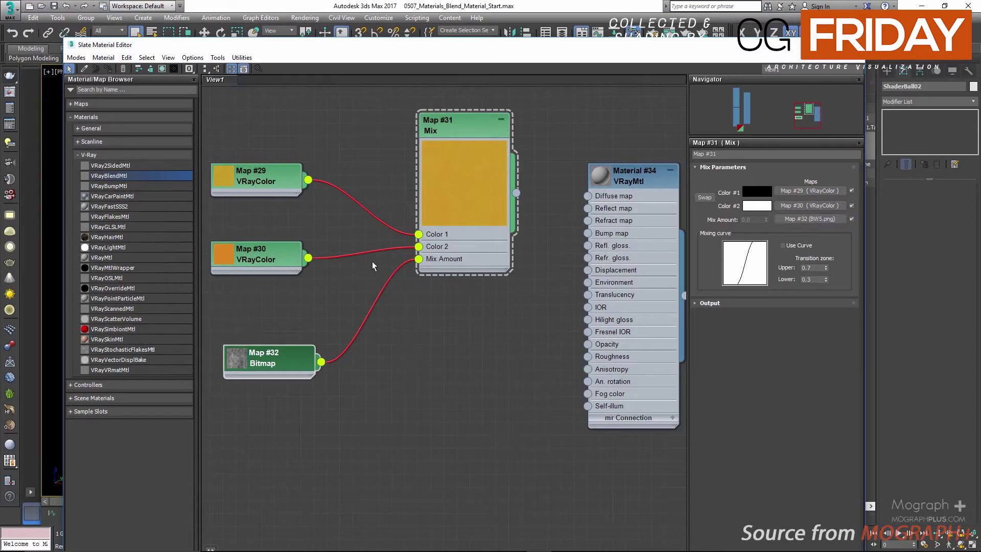
Examine the Mix map's color blend in an enlarged preview window, then close the window.
right_click(464, 159)
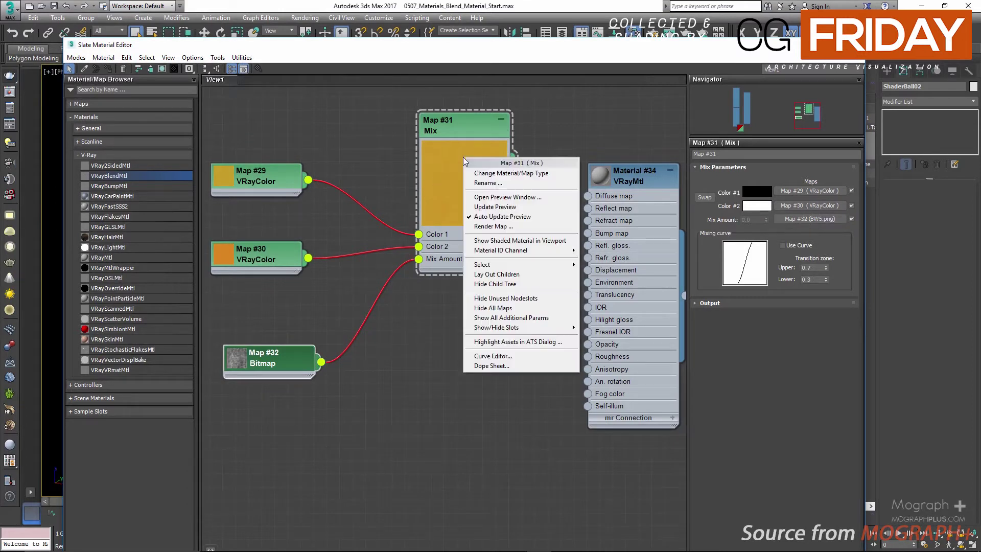
left_click(508, 198)
left_click_drag(557, 328, 747, 510)
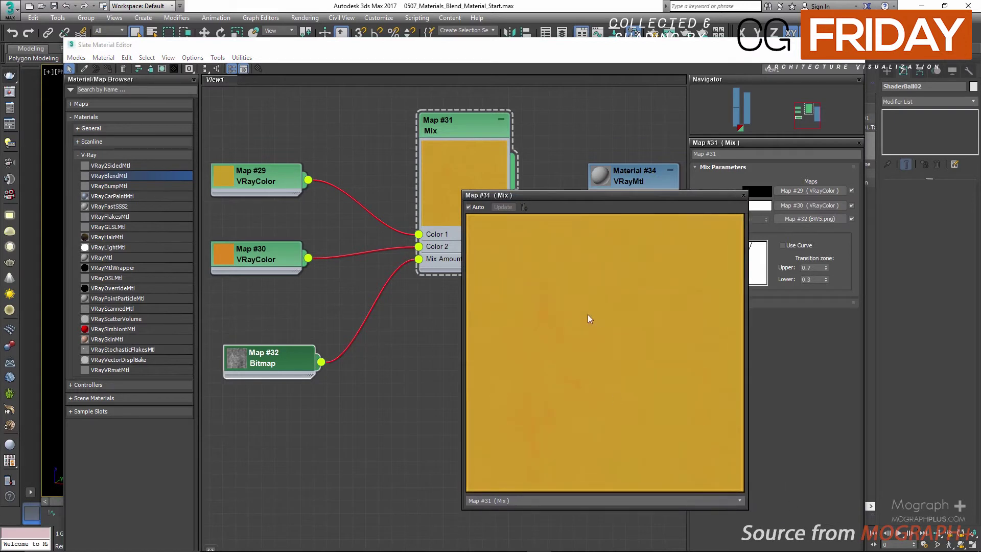
left_click(744, 195)
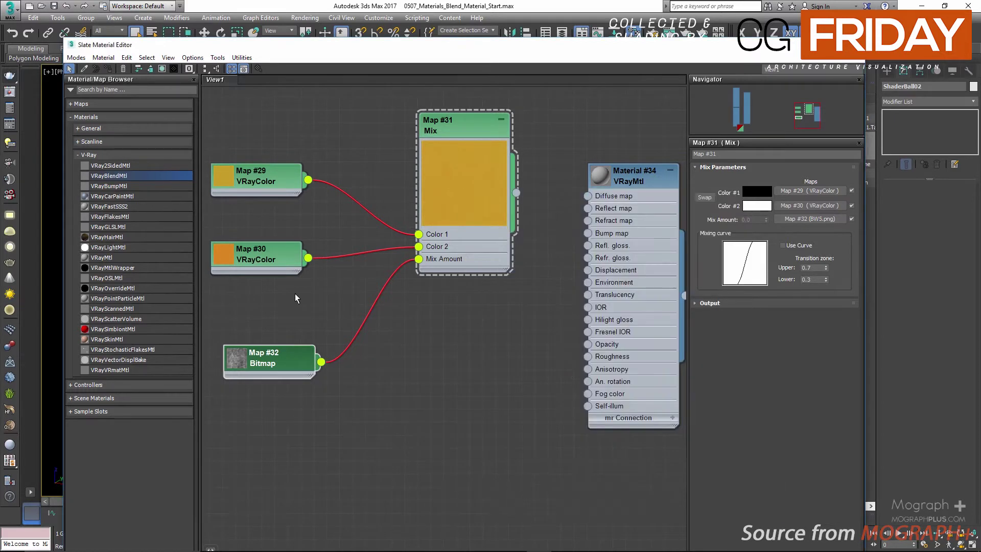
Collapse the Mix node's preview and arrange the two VRayColor maps and the Bitmap in a compact column beside it.
scroll(365, 248, "down", 3)
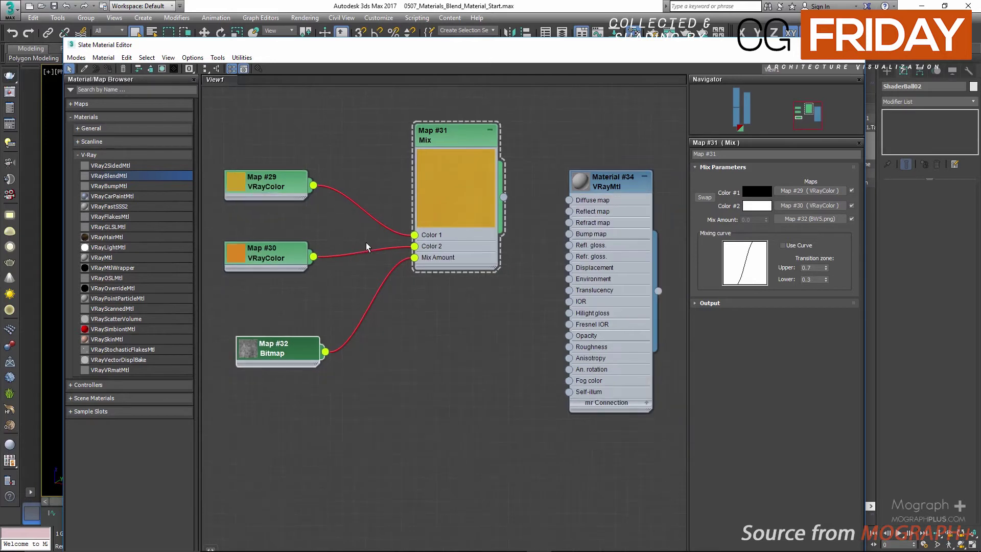
middle_click_drag(316, 232, 440, 248)
double_click(547, 197)
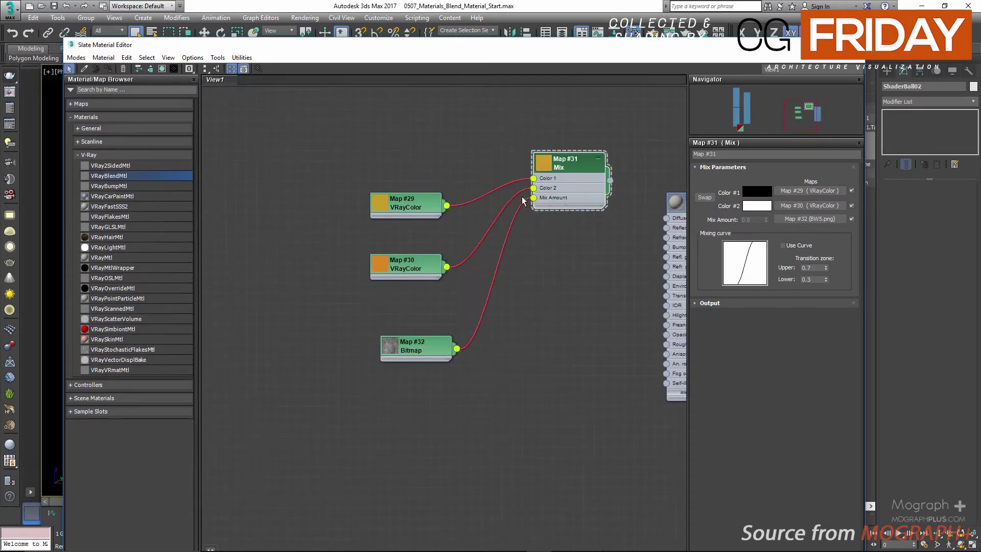
left_click_drag(403, 201, 310, 139)
left_click_drag(418, 262, 346, 191)
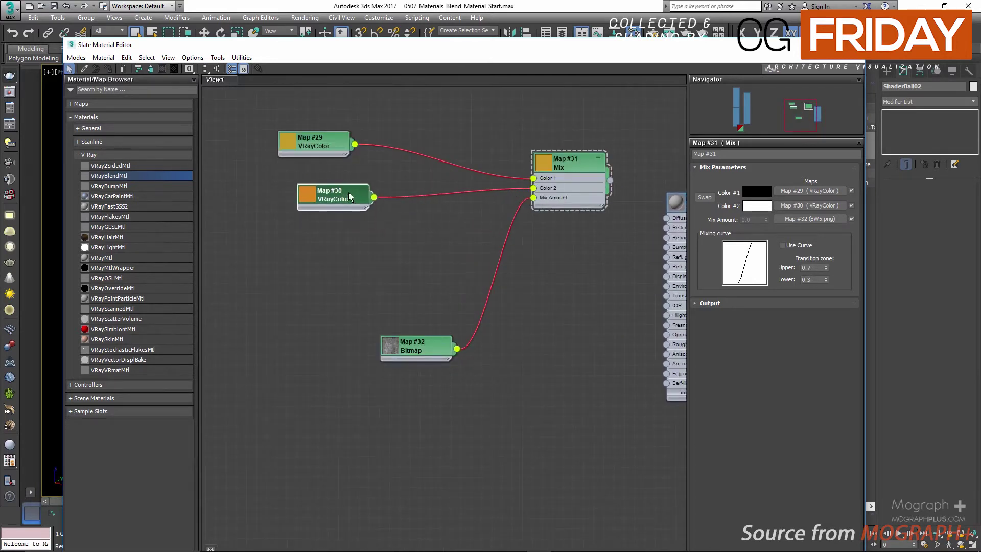
left_click_drag(427, 344, 275, 240)
left_click_drag(325, 200, 285, 200)
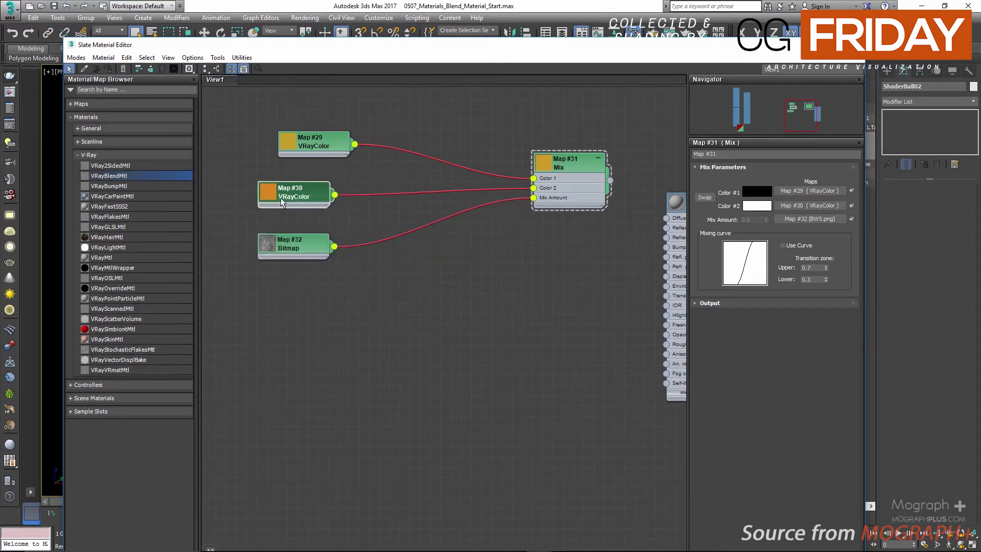
left_click_drag(305, 142, 294, 142)
left_click_drag(567, 163, 435, 162)
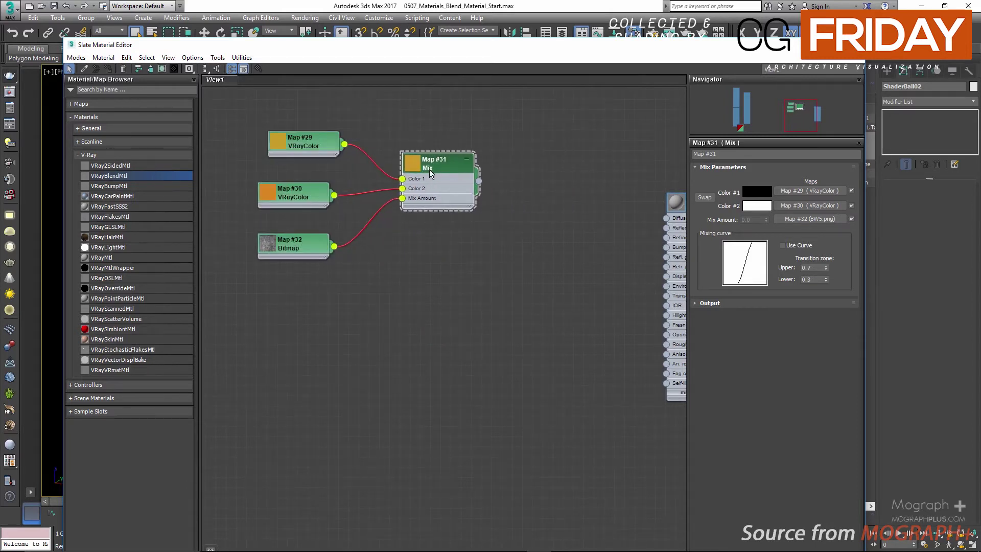
Add a Composite map with the Mix map connected to Layer 1, and add a second layer to it.
middle_click_drag(333, 225, 296, 200)
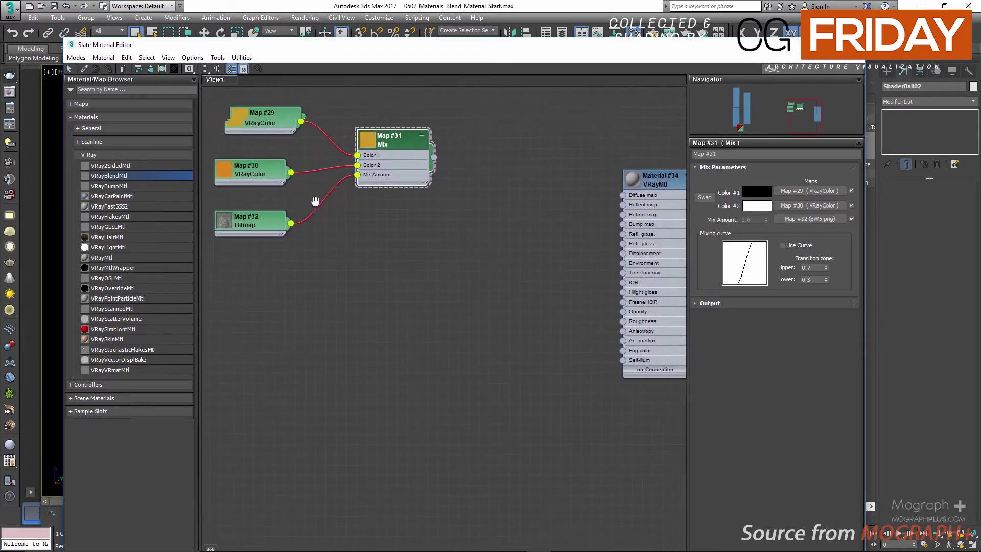
right_click(420, 239)
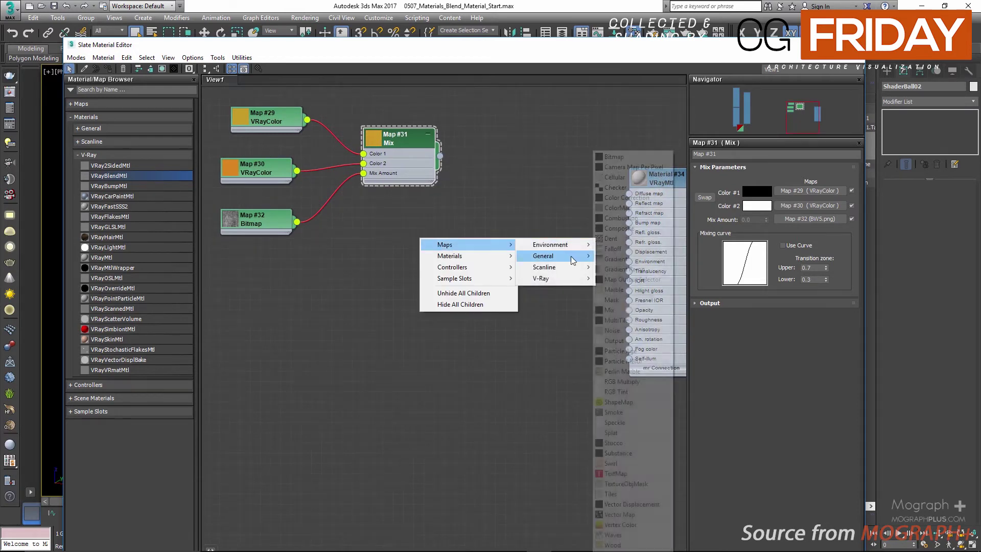
mouse_move(571, 256)
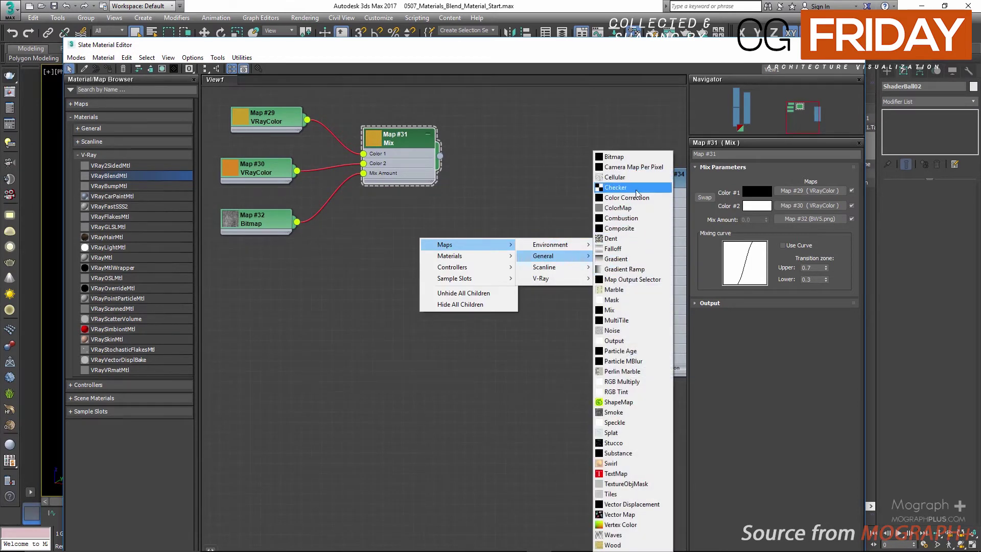
left_click(629, 230)
left_click_drag(401, 233, 514, 250)
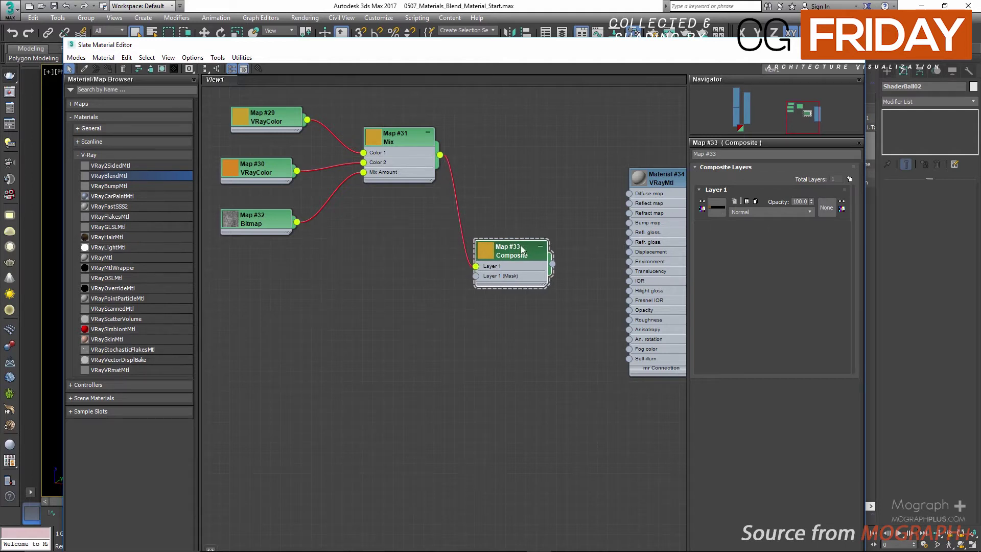
left_click(850, 179)
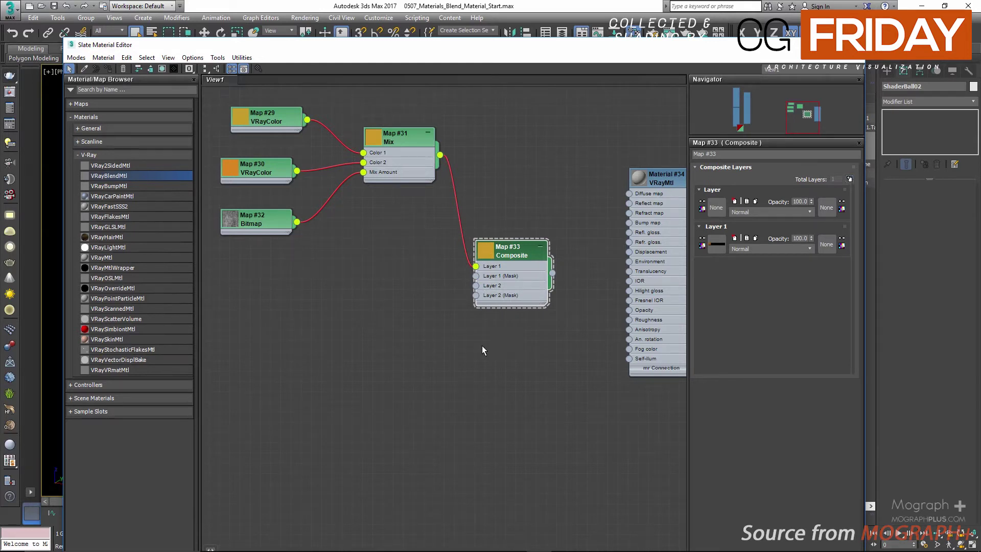
Connect the Composite map to the VRayMtl's Diffuse map and enlarge the material's preview.
left_click_drag(553, 273, 630, 182)
middle_click_drag(630, 182, 581, 183)
double_click(589, 179)
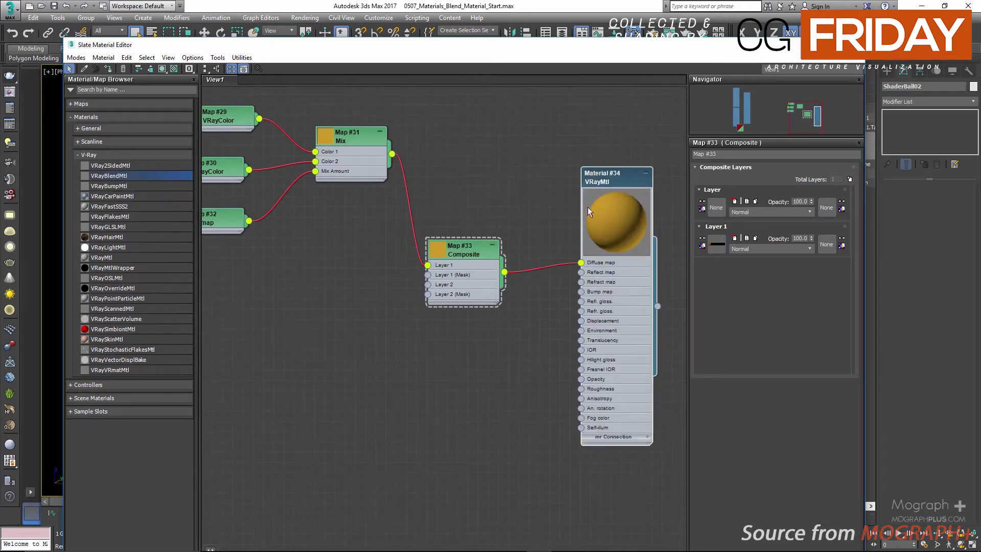
Open an enlarged preview window for the Composite map and place it clear of the node network.
right_click(439, 250)
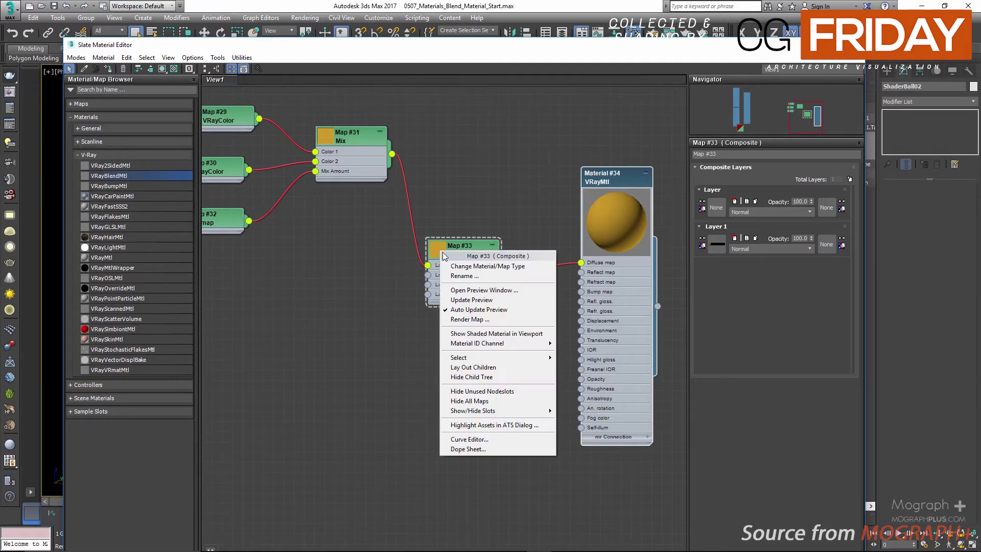
left_click(497, 291)
left_click_drag(545, 425, 663, 539)
left_click_drag(554, 295, 824, 277)
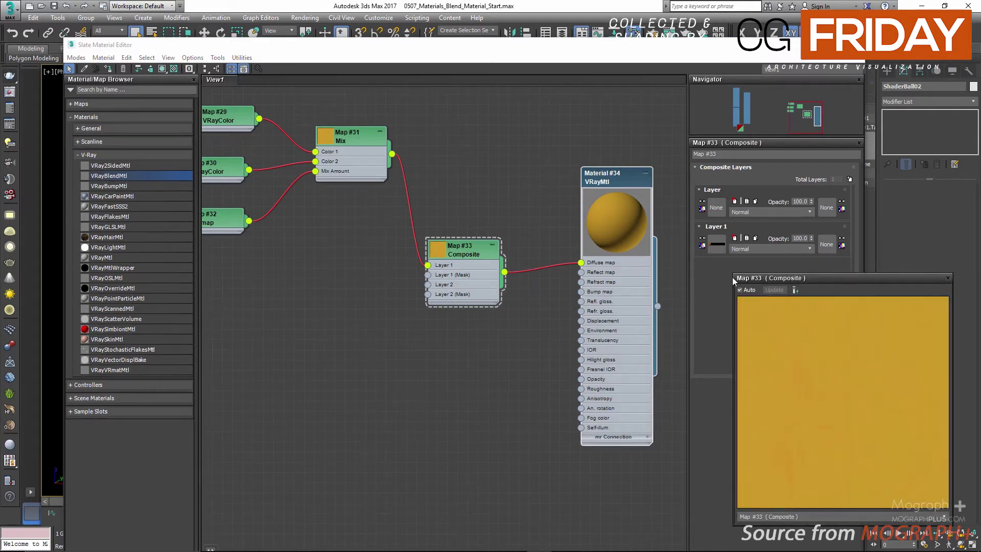
left_click_drag(734, 274, 752, 291)
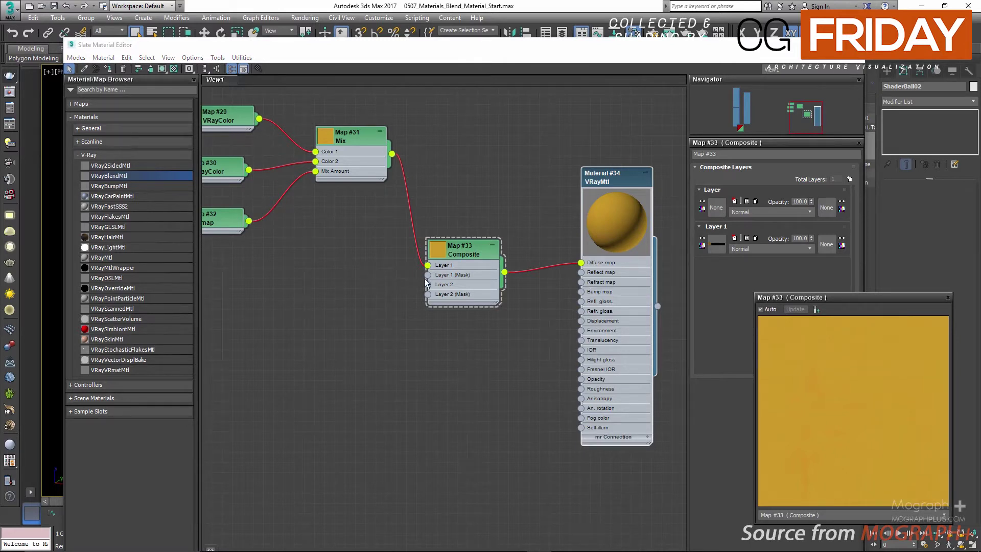
Load BW59.png as a Bitmap into Layer 2 of the Composite map and place its node below the Mix map.
middle_click_drag(368, 282, 361, 278)
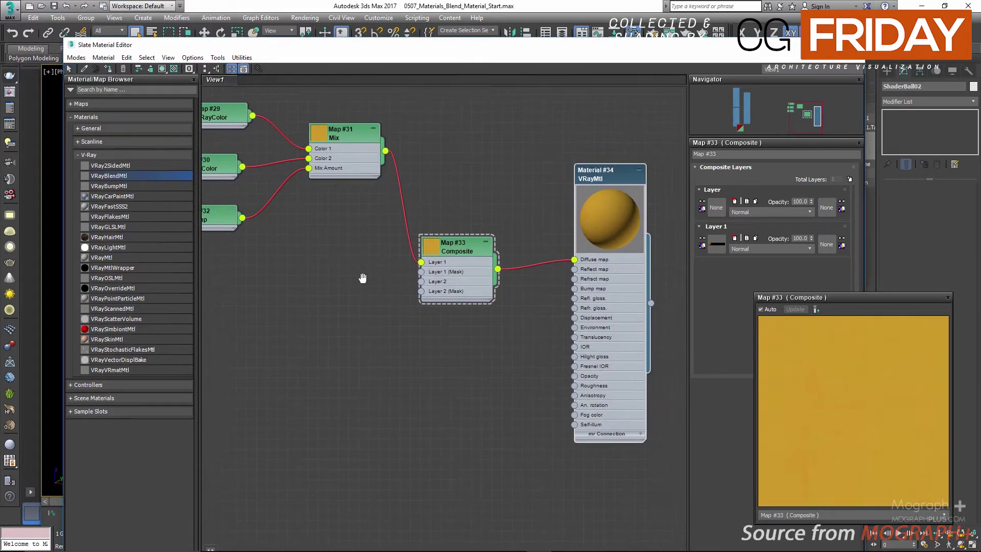
left_click(421, 282)
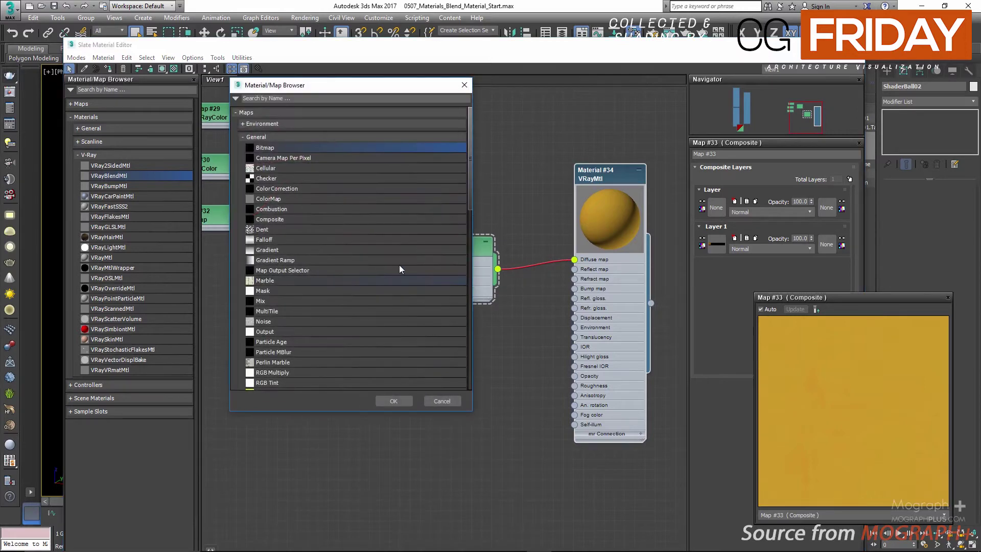
double_click(289, 146)
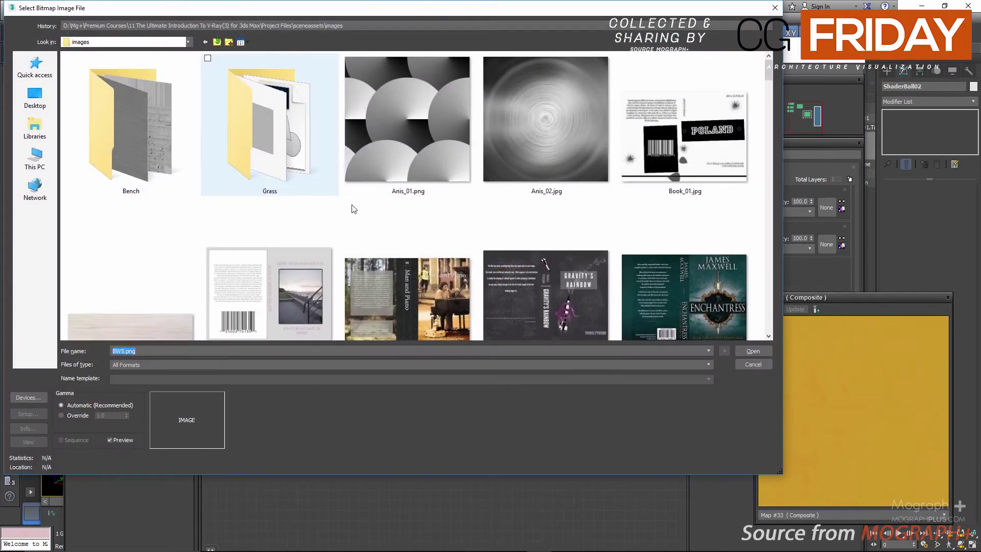
scroll(353, 214, "down", 2)
scroll(354, 214, "down", 6)
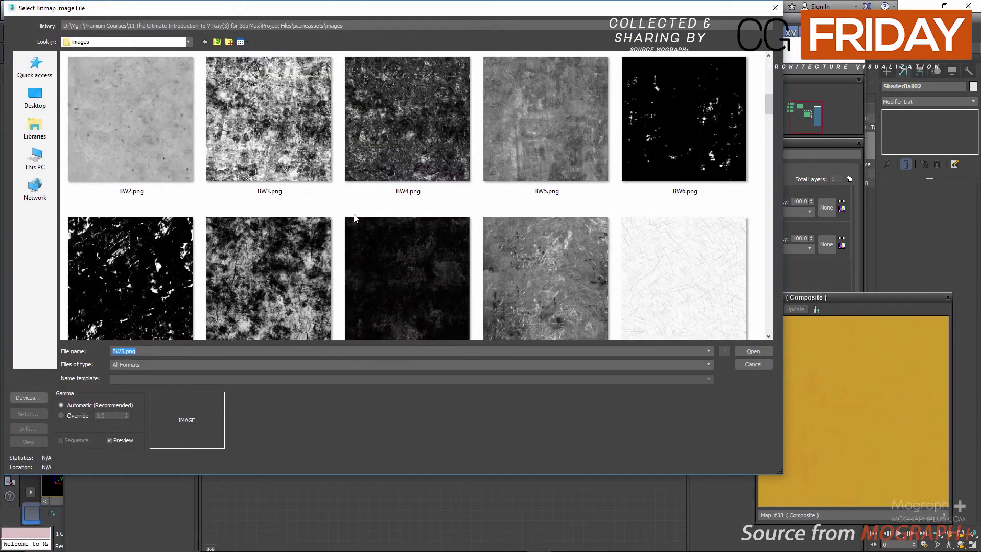
scroll(354, 214, "down", 5)
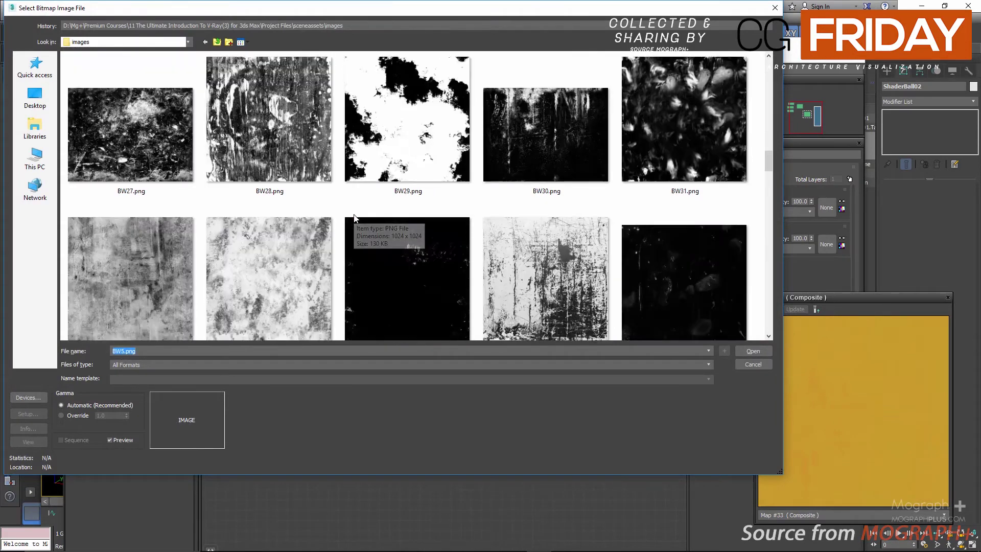
scroll(356, 218, "down", 4)
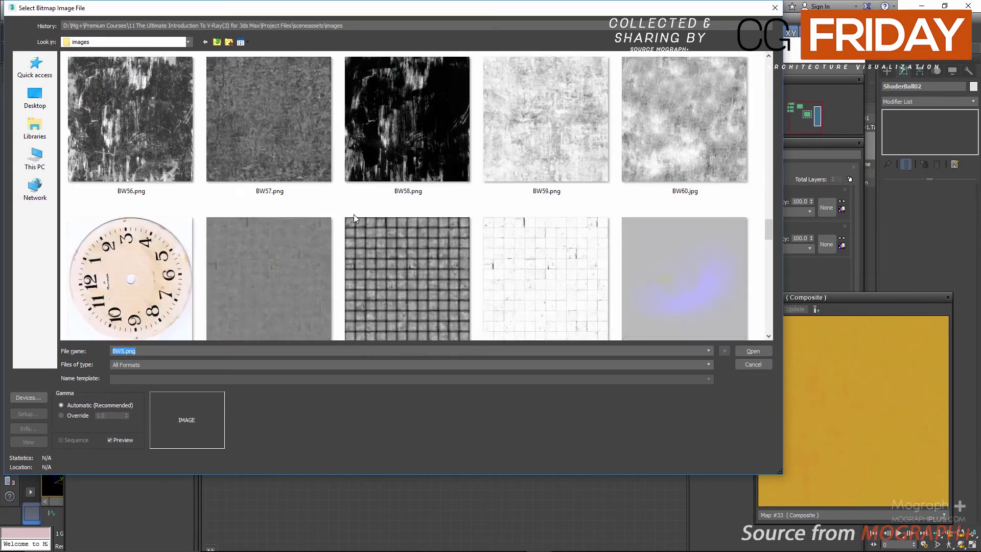
left_click(532, 150)
double_click(540, 136)
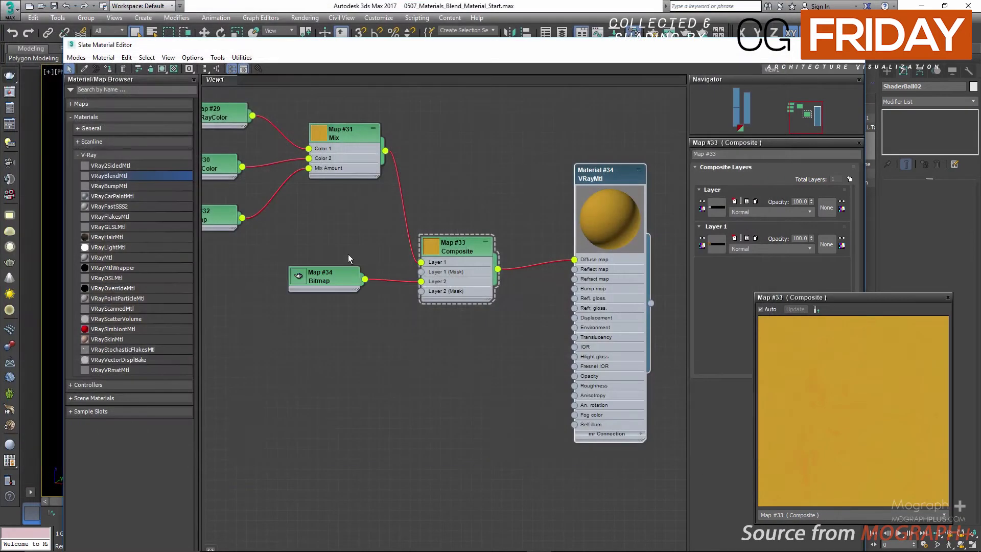
left_click_drag(323, 320, 323, 325)
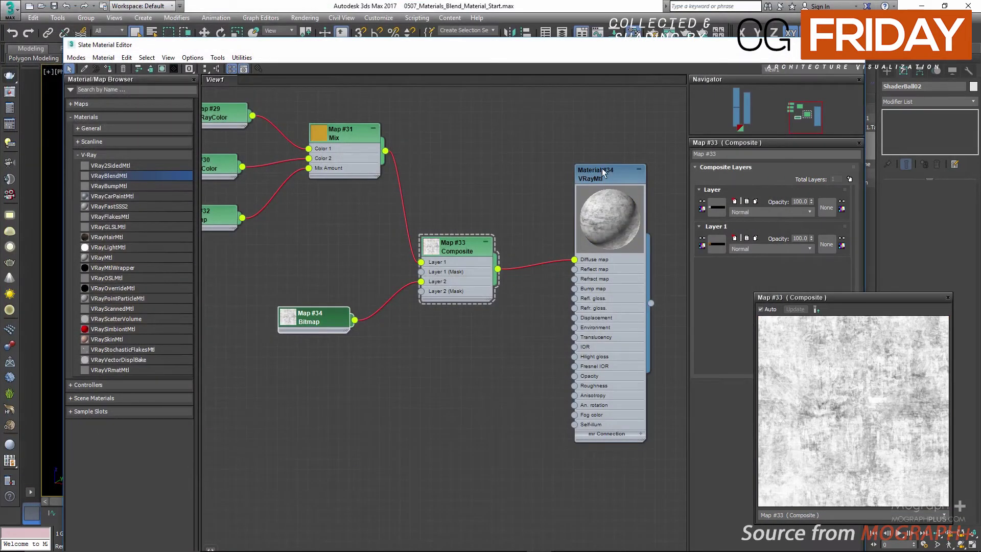
Assign the VRayMtl to the selected shader ball and show the BW59.png Bitmap shaded in the viewport, uncovering the viewport to see it.
right_click(602, 167)
left_click(610, 186)
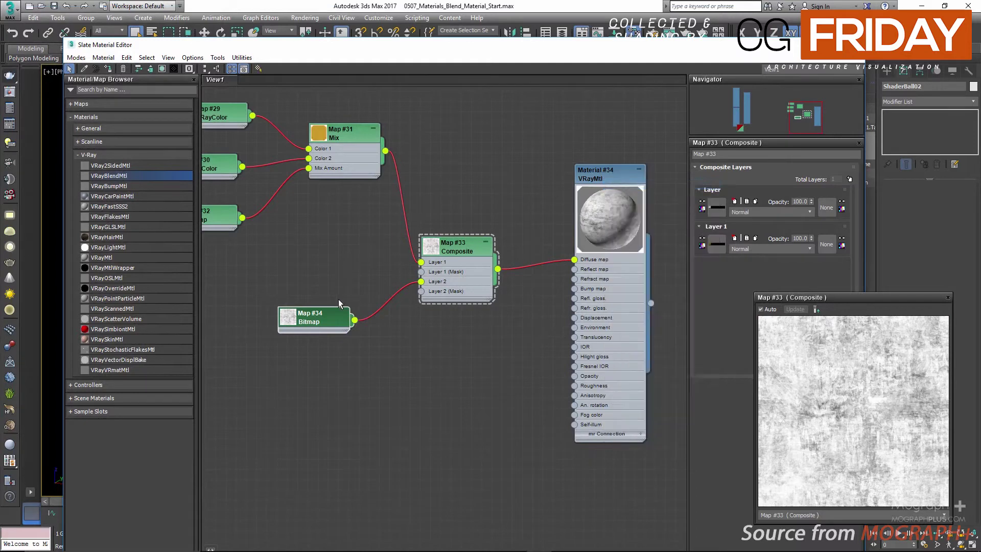
right_click(335, 321)
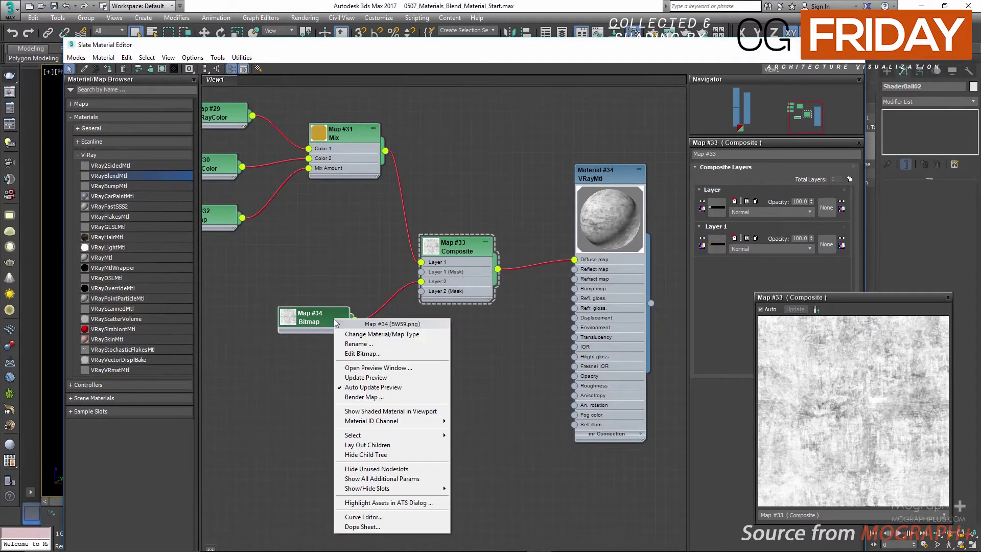
left_click(378, 410)
mouse_move(569, 47)
left_mouse_down()
mouse_move(522, 142)
mouse_move(460, 388)
mouse_move(386, 437)
mouse_move(402, 411)
mouse_move(367, 299)
mouse_move(361, 231)
left_mouse_up()
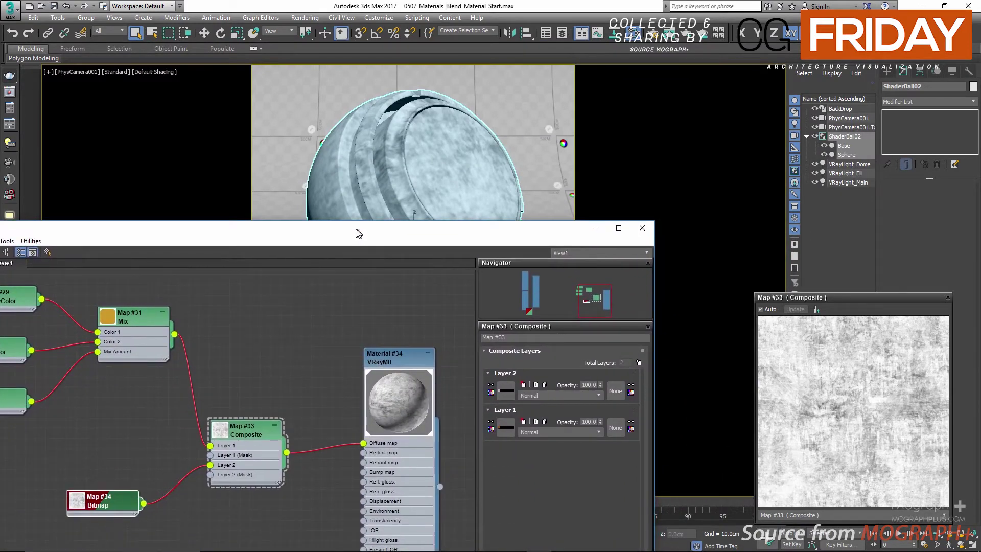
Set the BW59.png Bitmap's U and V tiling to 2.
double_click(109, 501)
double_click(552, 401)
type("2")
double_click(545, 411)
type("2")
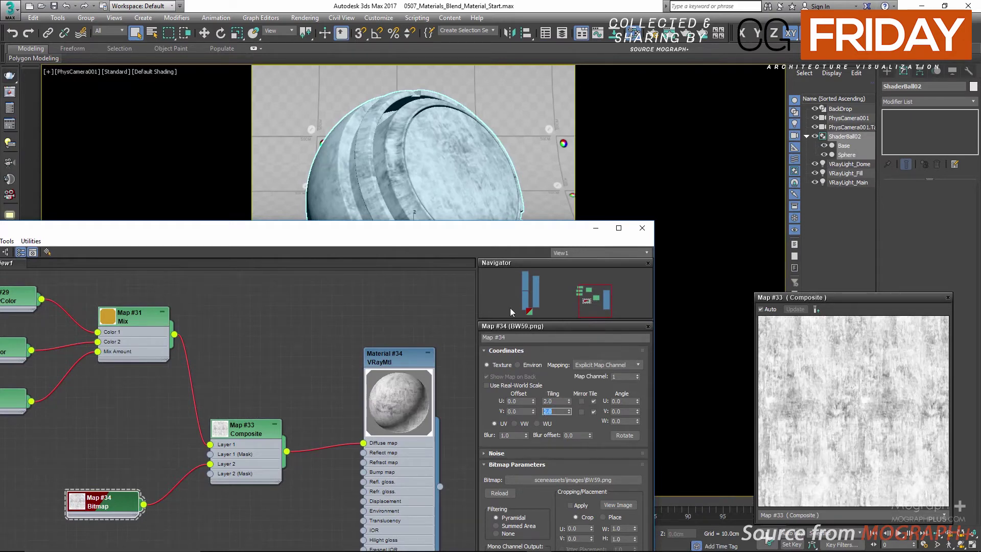
key("Return")
Set Layer 2 of the Composite map to Multiply blending with 50 opacity.
left_click_drag(477, 231, 571, 68)
scroll(313, 280, "up", 1)
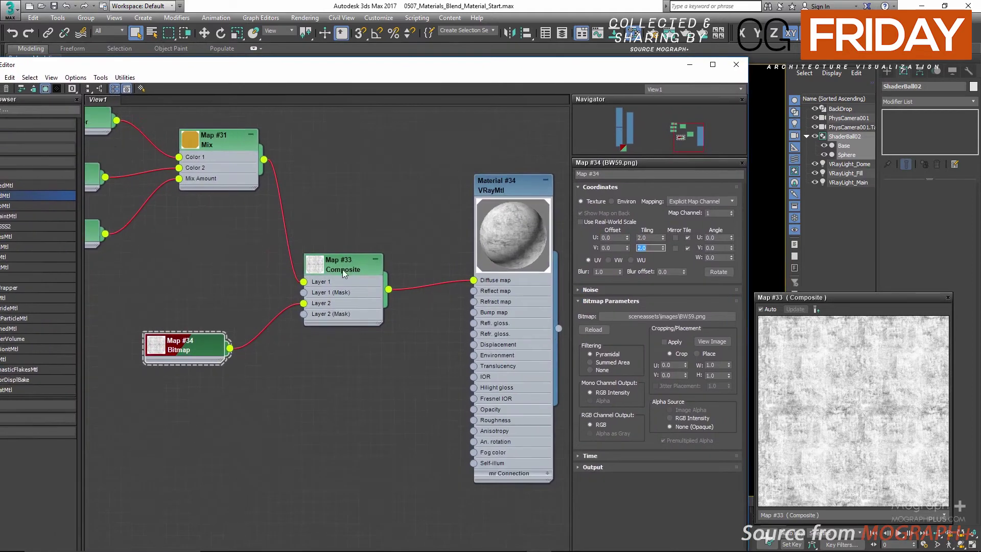
left_click(342, 269)
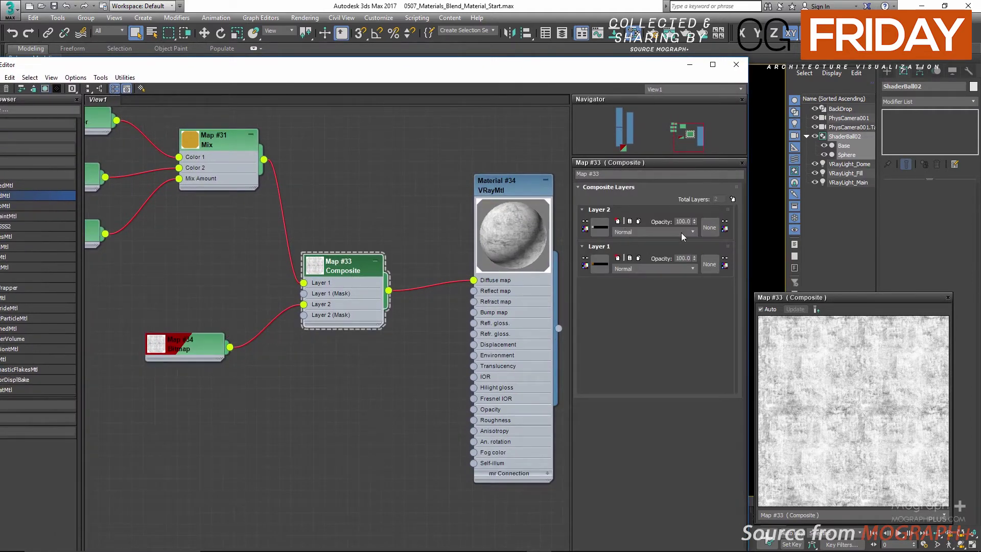
left_click(681, 232)
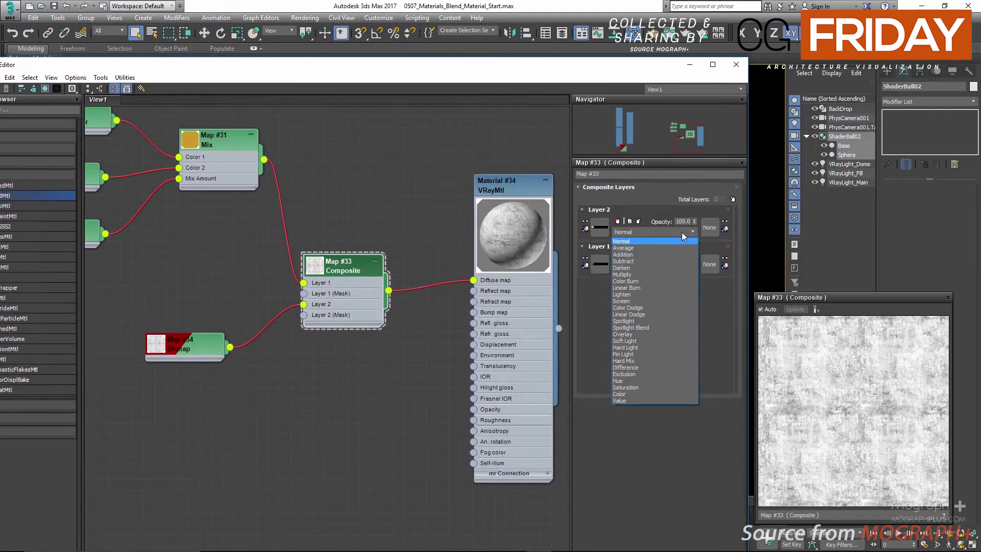
left_click(649, 274)
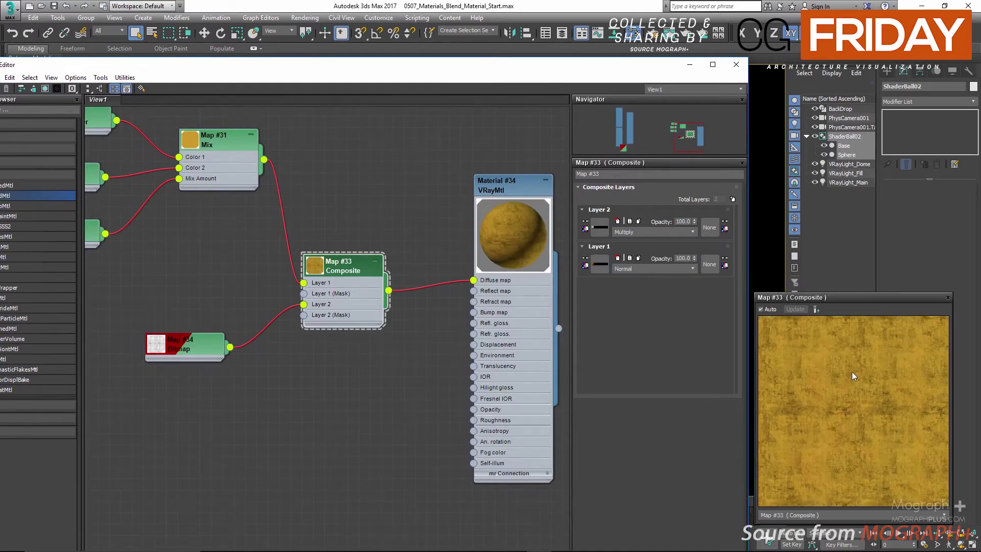
double_click(681, 221)
type("50")
key("Return")
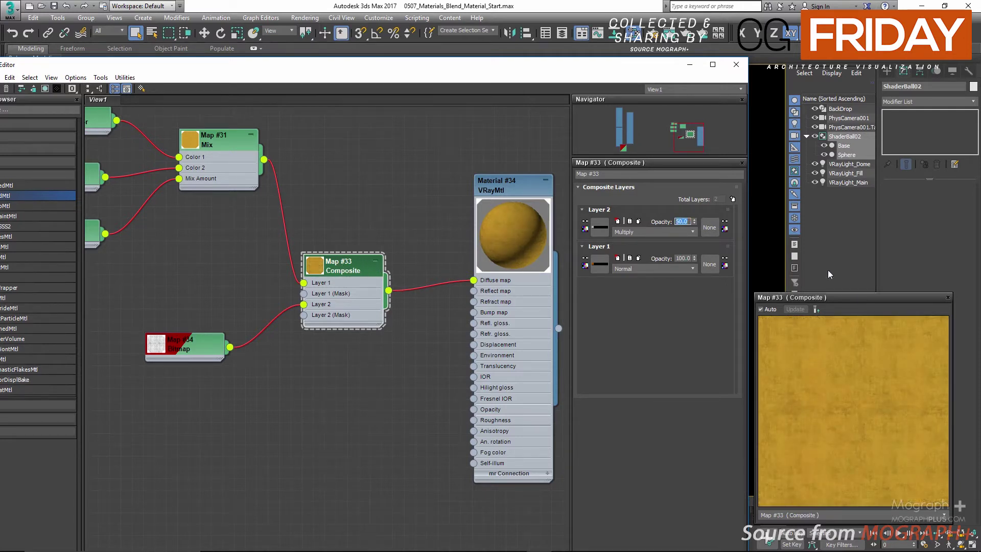
Add a third layer to the Composite map, load BW40.png into it as a Bitmap, and place its node below the other Bitmap.
left_click_drag(603, 69, 646, 36)
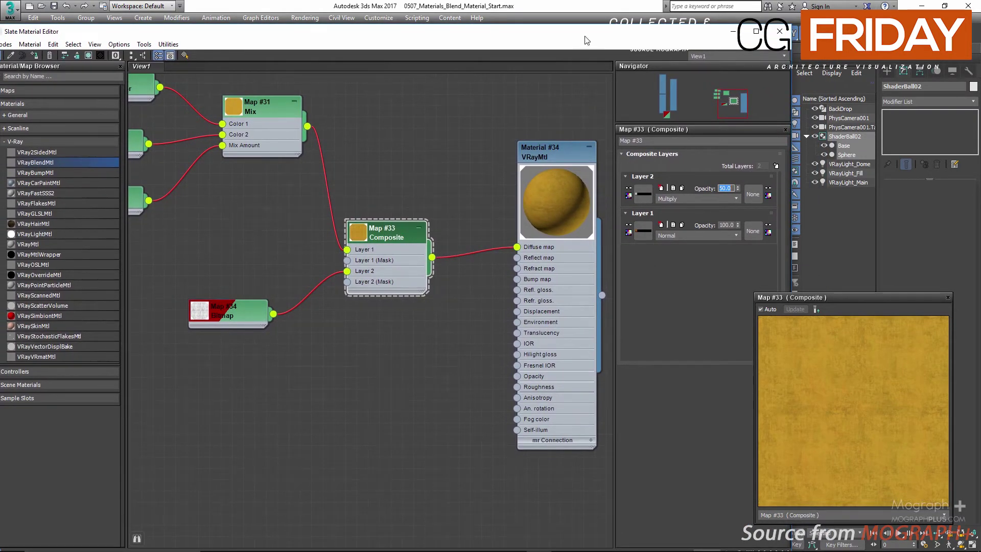
left_click_drag(586, 40, 536, 48)
left_click(346, 246)
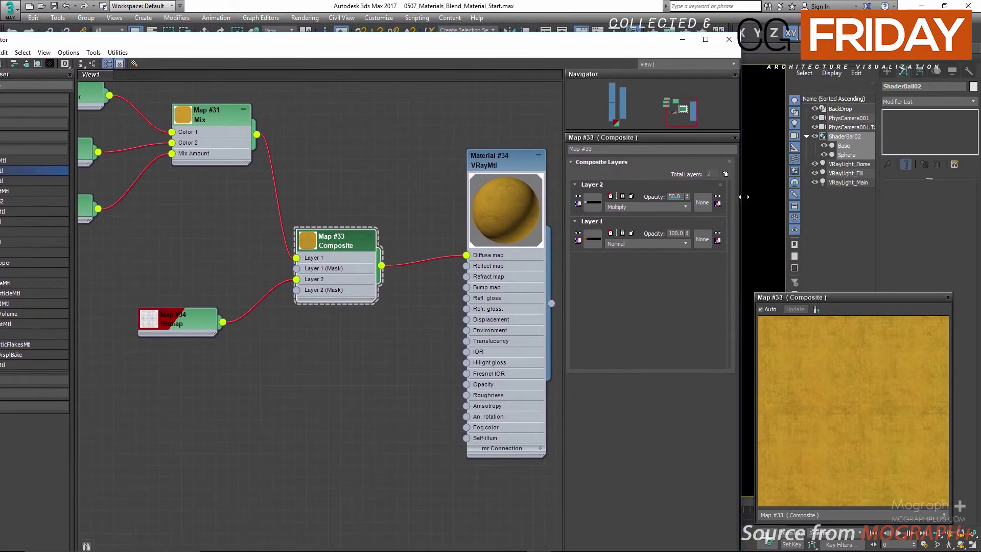
left_click(724, 174)
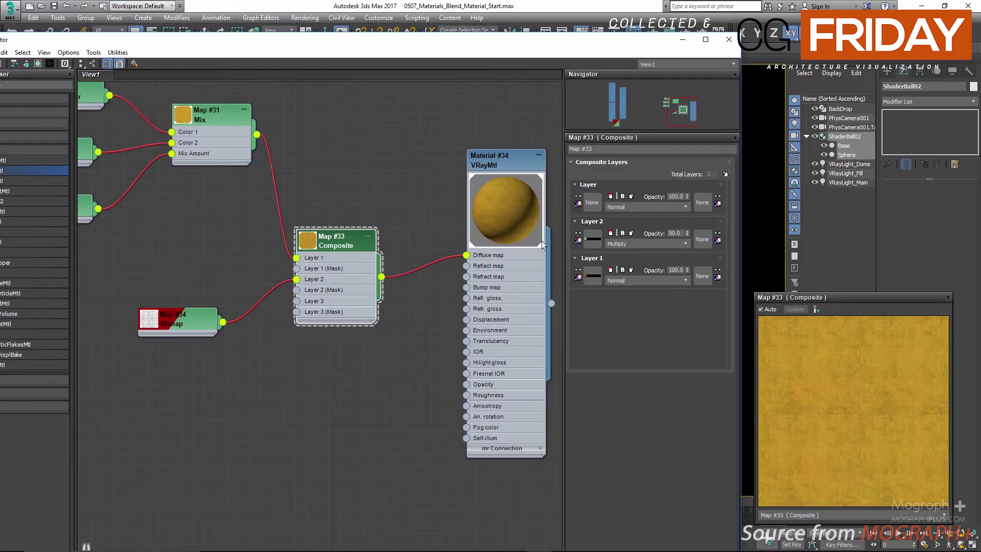
left_click(591, 203)
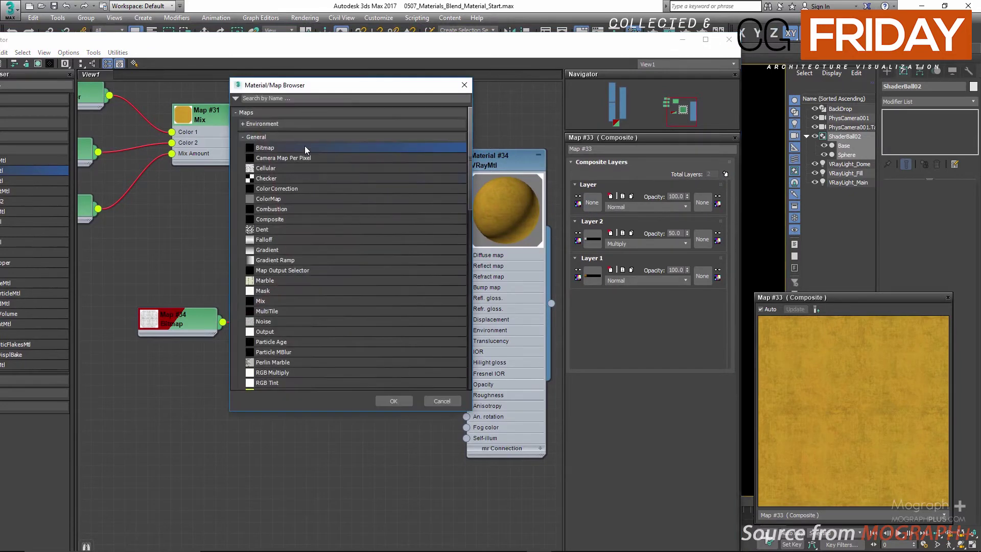
double_click(266, 148)
scroll(337, 217, "down", 10)
scroll(352, 219, "down", 6)
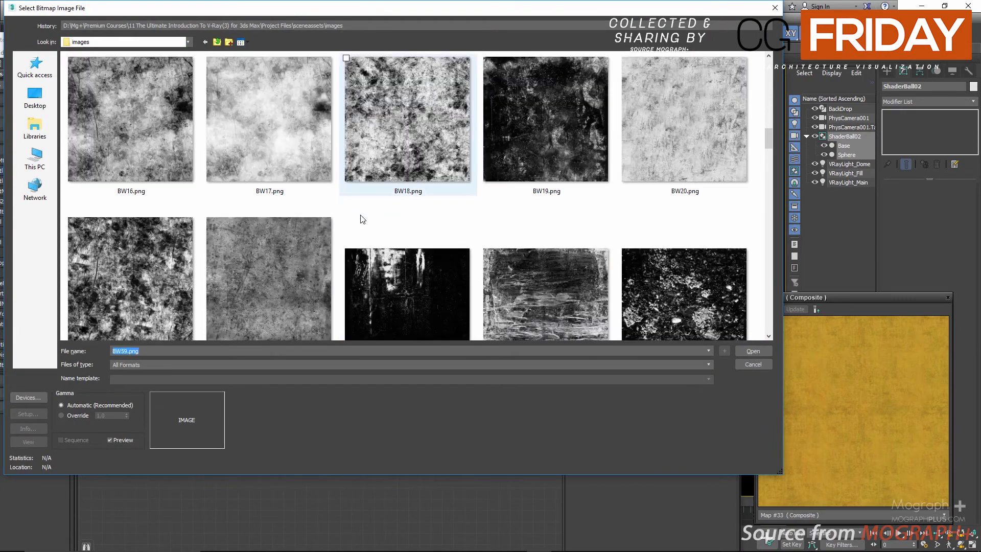
scroll(361, 218, "down", 3)
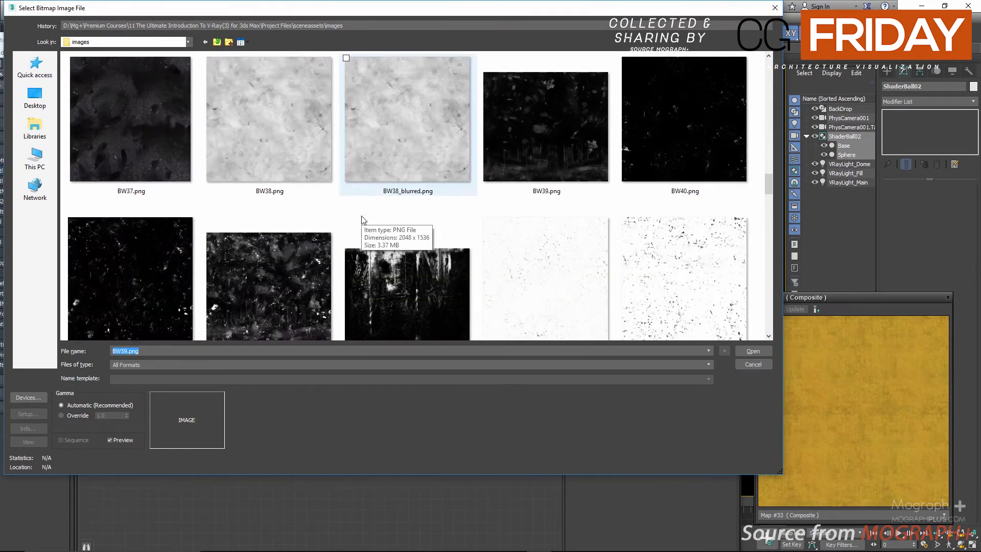
double_click(658, 149)
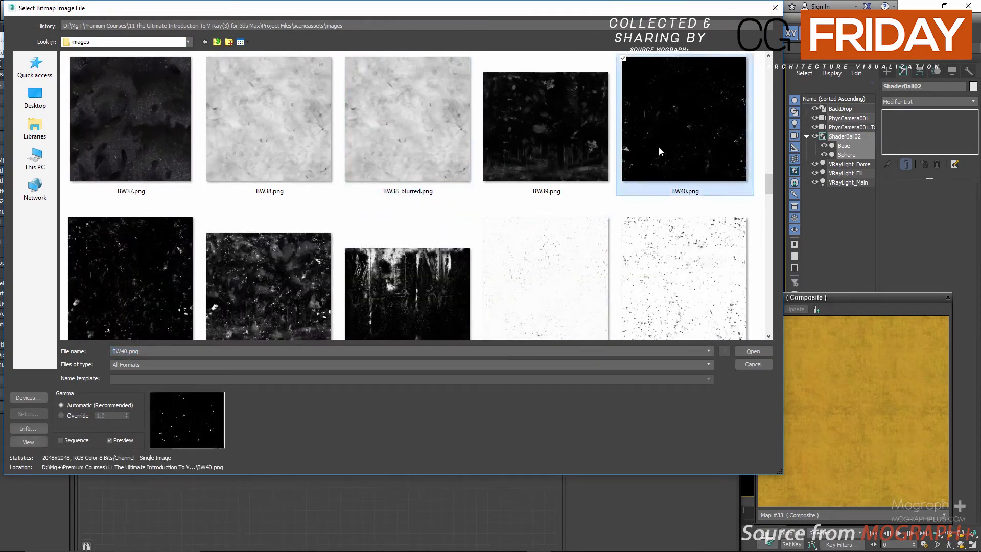
left_click_drag(211, 368, 210, 399)
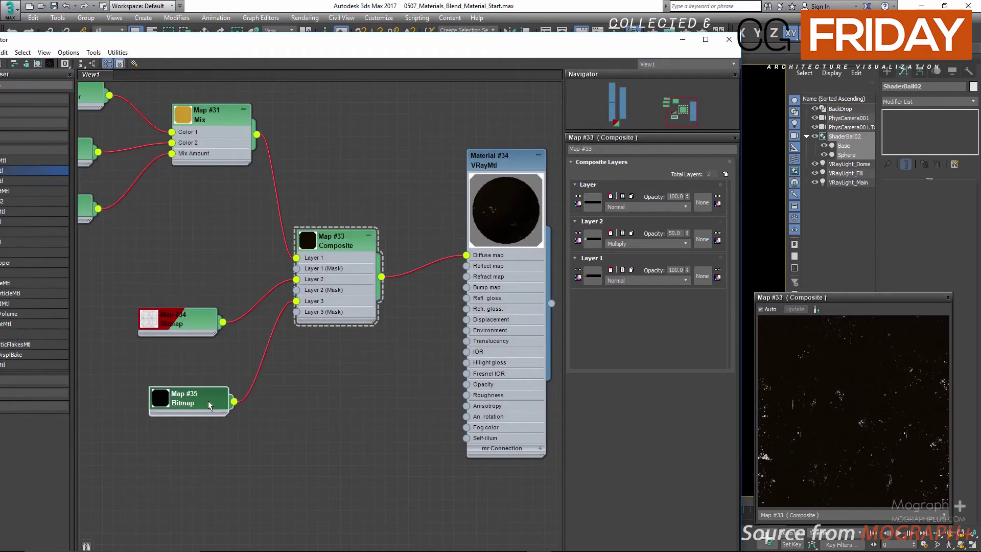
Set the BW40.png Bitmap's U and V tiling to 2.
double_click(204, 401)
double_click(634, 213)
type("2")
key("Tab")
type("2")
Set Layer 3 of the Composite map to Addition blending with 20 opacity.
double_click(357, 238)
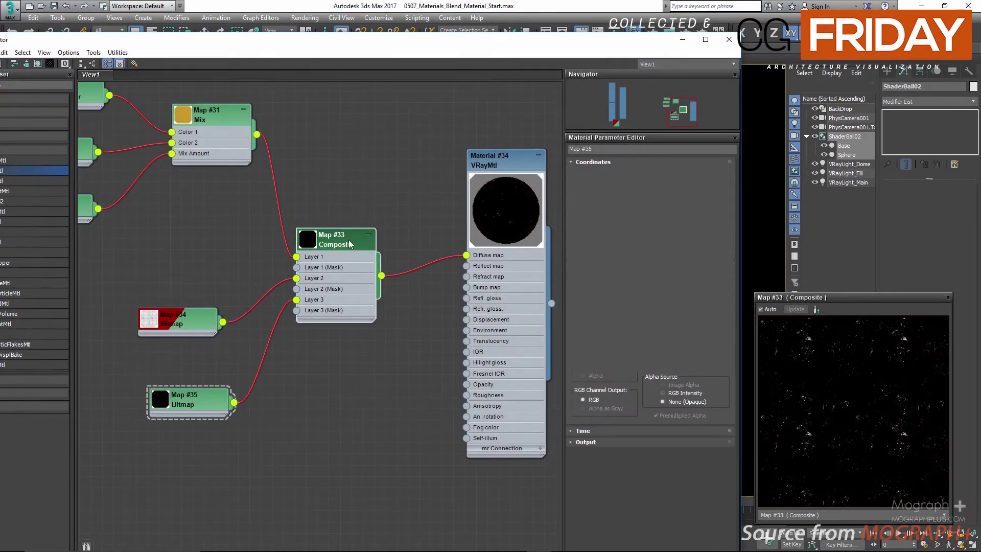
left_click(646, 207)
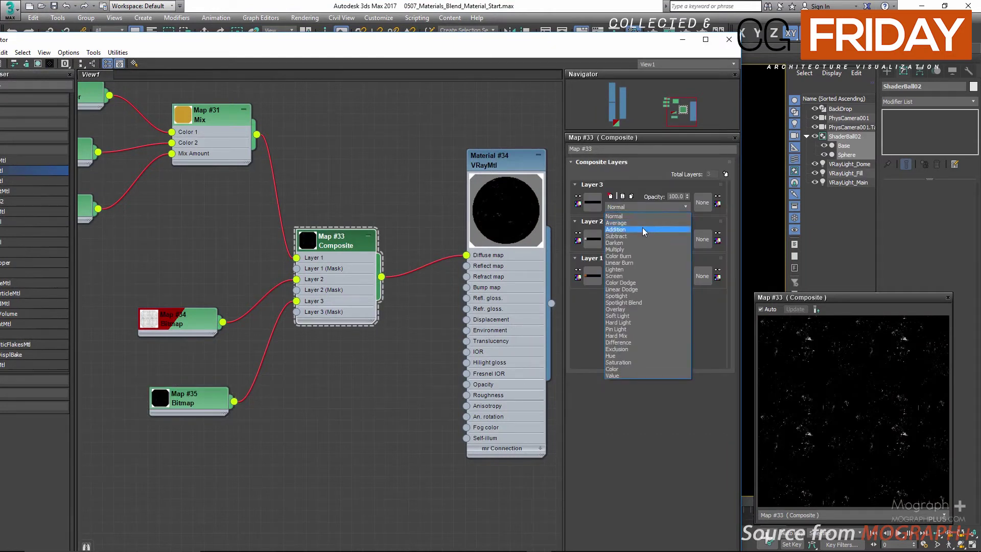
left_click(642, 229)
double_click(675, 196)
type("20")
key("Return")
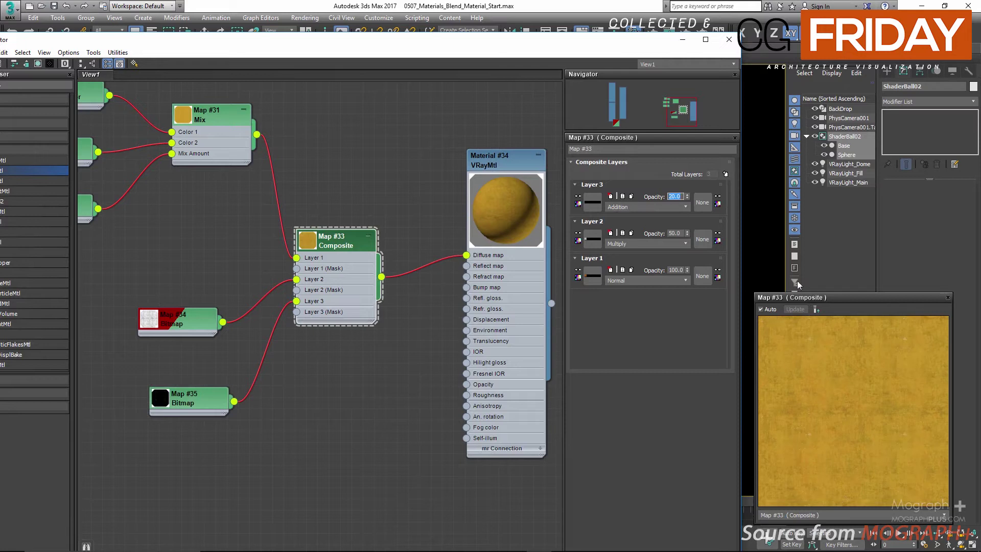
Stack the two grunge Bitmap nodes in a tidy column beside the Composite map and close the map's enlarged preview.
left_click_drag(212, 323, 179, 278)
left_click_drag(202, 400, 143, 335)
mouse_move(160, 276)
left_mouse_down()
mouse_move(140, 272)
mouse_move(149, 278)
left_mouse_up()
left_click_drag(148, 337, 162, 326)
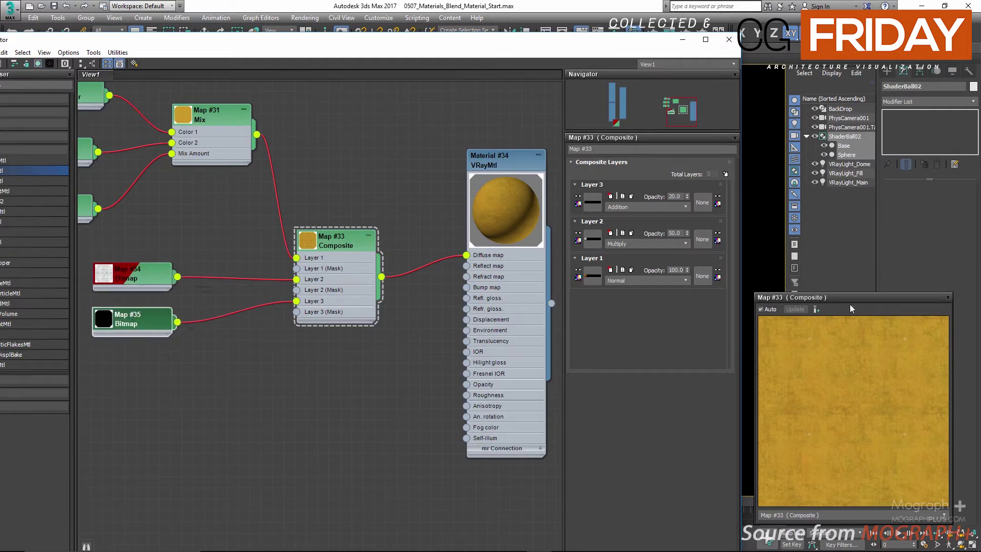
left_click(944, 296)
Set the VRayMtl's Reflect color to red 198, green 168, blue 126.
left_click(521, 182)
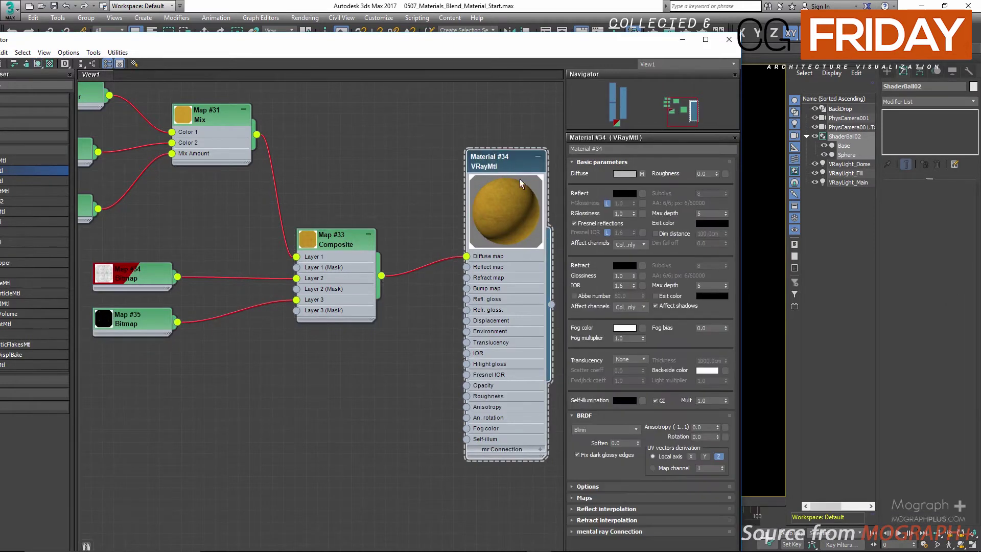
left_click(624, 193)
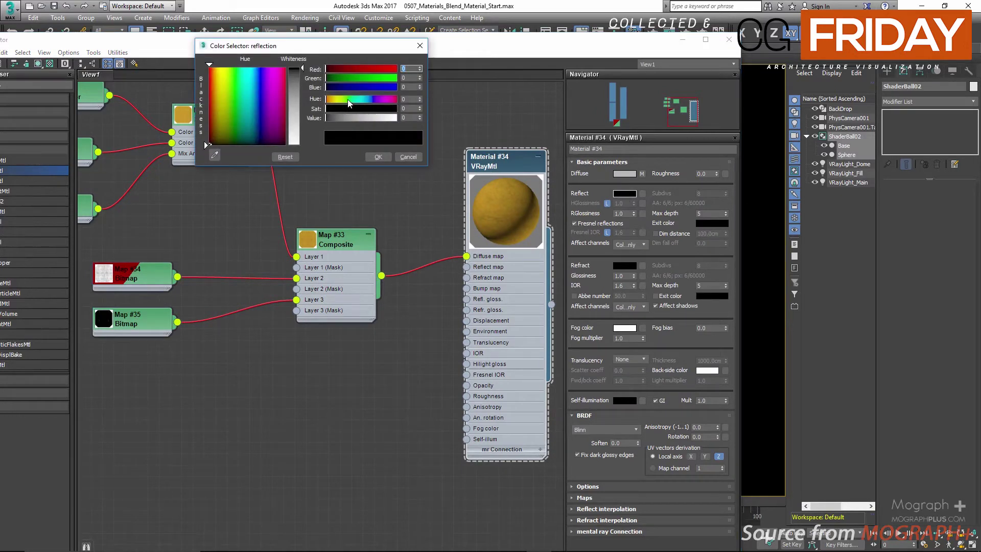
left_click(410, 72)
type("198")
key("Tab")
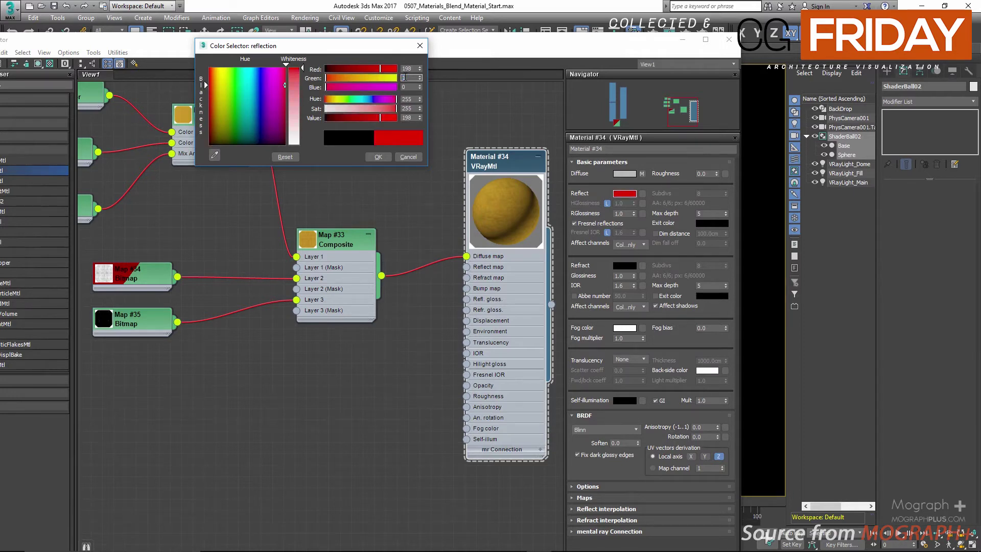
type("168")
key("Tab")
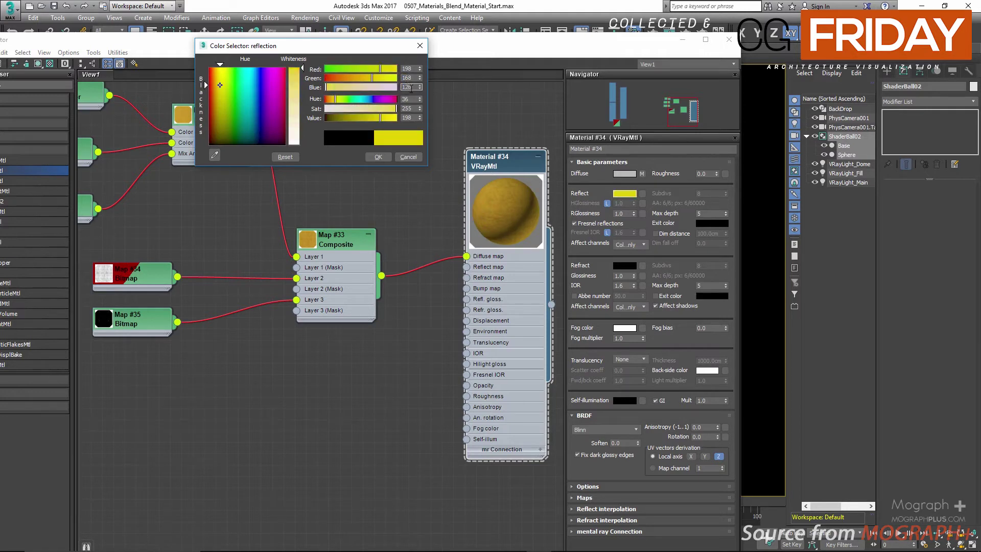
key("Tab")
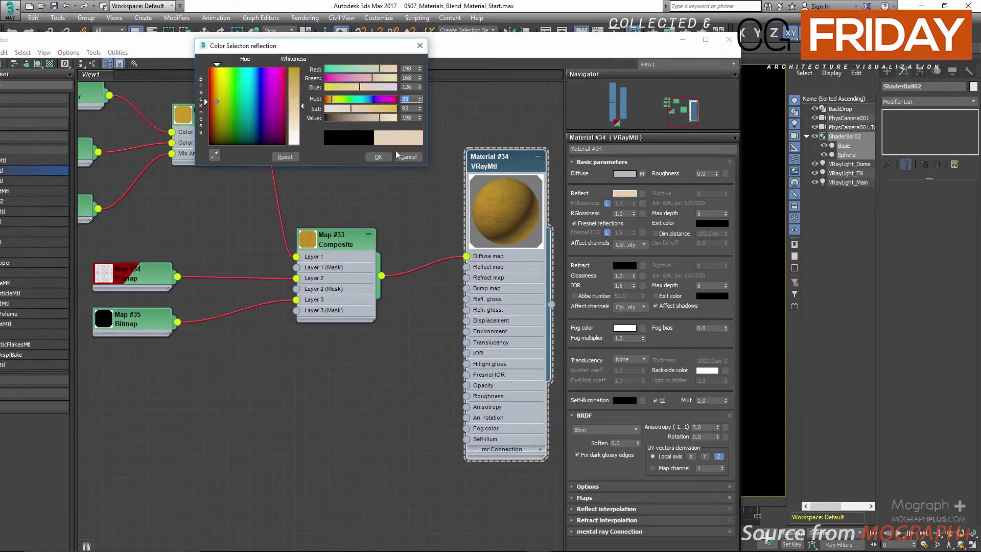
left_click(379, 158)
Nudge the yellow paint VRayMtl node aside and show the background in its preview.
left_click_drag(501, 163, 478, 175)
right_click(480, 212)
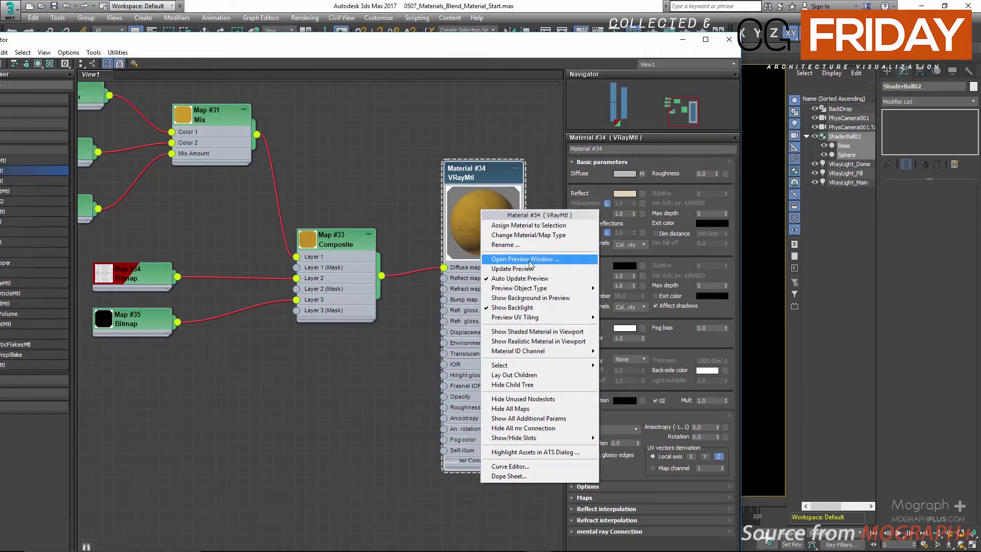
left_click(567, 301)
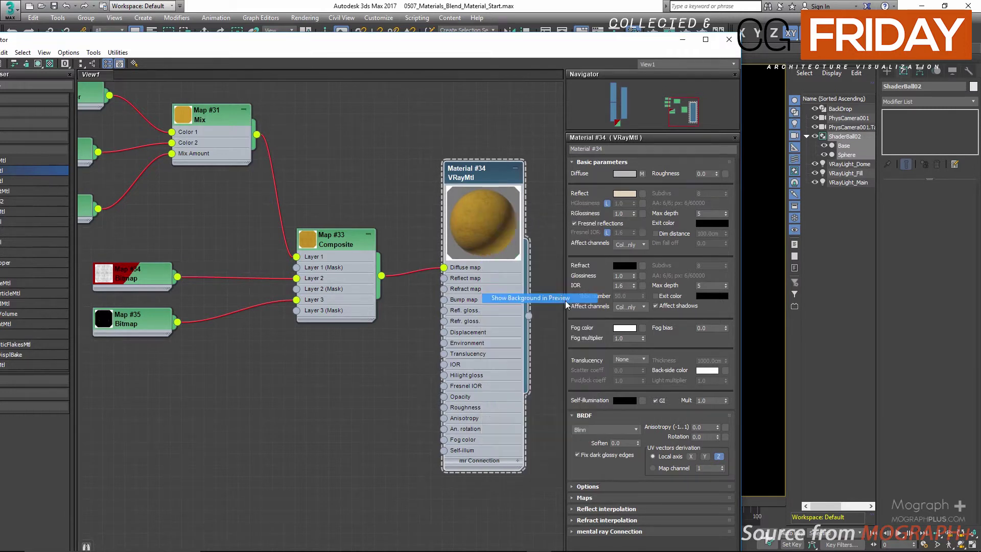
Open the VRayMtl's preview in a separate window, enlarge it, and place it beside the material editor.
right_click(478, 200)
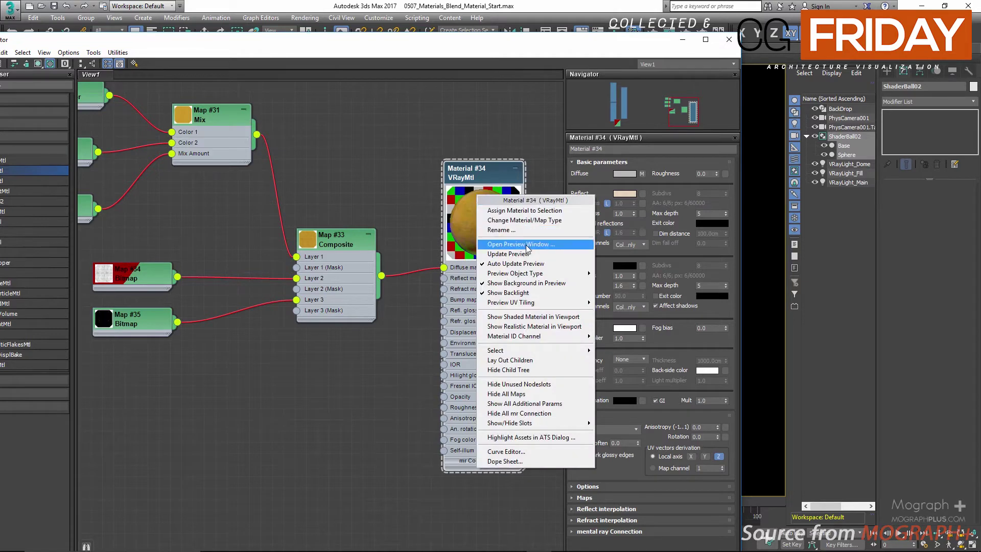
left_click(506, 244)
left_click_drag(575, 373, 722, 520)
left_click_drag(599, 252, 762, 234)
left_click_drag(461, 46, 403, 24)
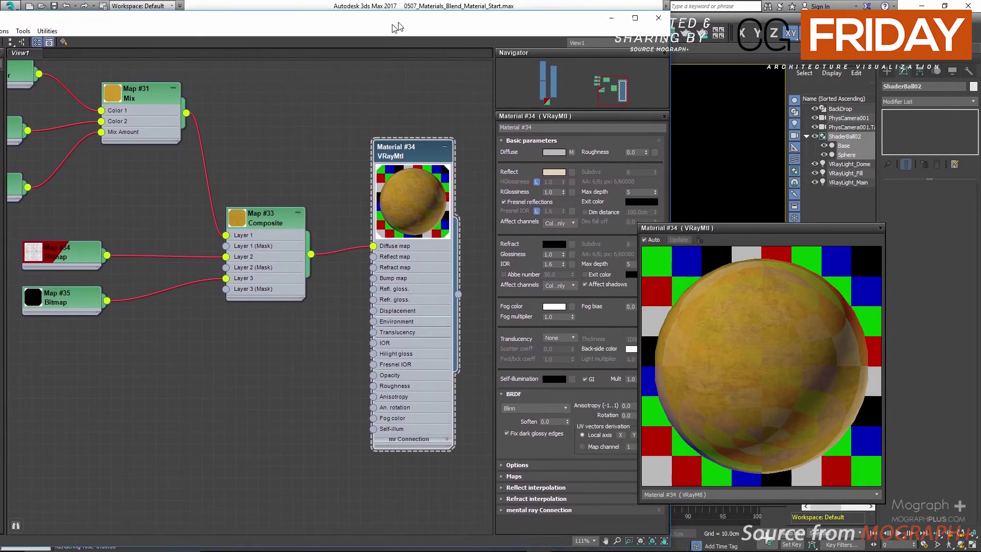
scroll(250, 345, "down", 3)
middle_click_drag(250, 345, 216, 302)
left_click_drag(747, 231, 798, 229)
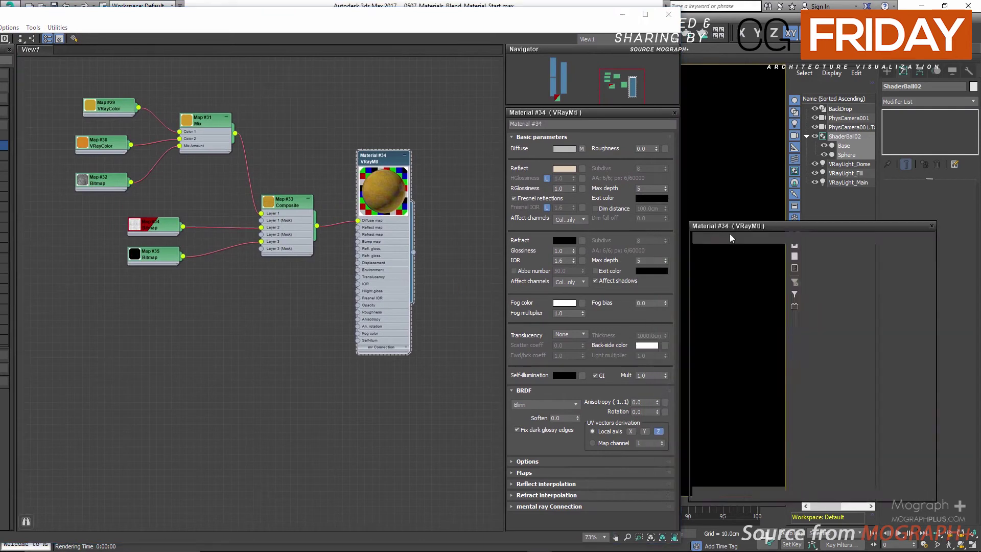
Set the VRayMtl's IOR to 3.5 and its RGlossiness to 0.8.
double_click(562, 261)
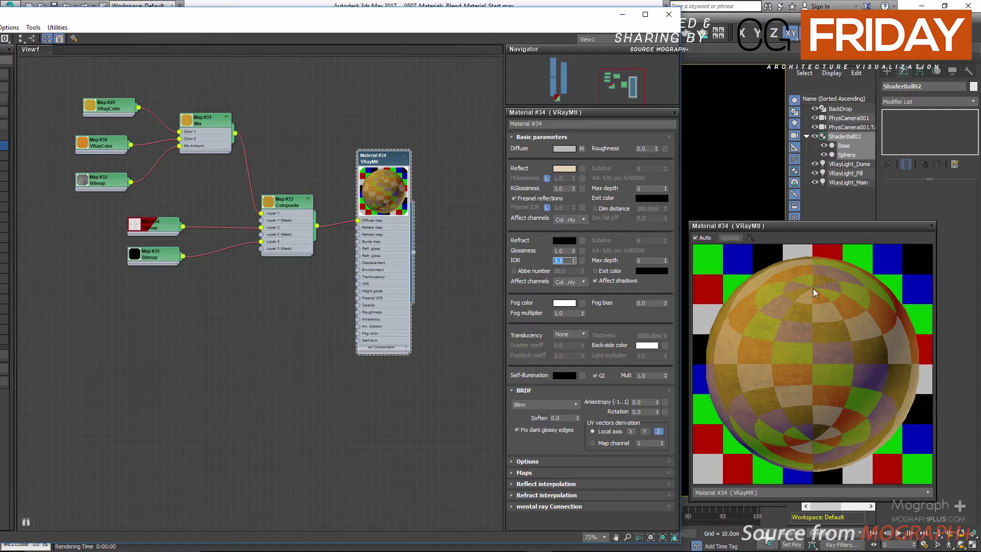
mouse_move(408, 26)
left_mouse_down()
mouse_move(406, 102)
mouse_move(419, 35)
left_mouse_up()
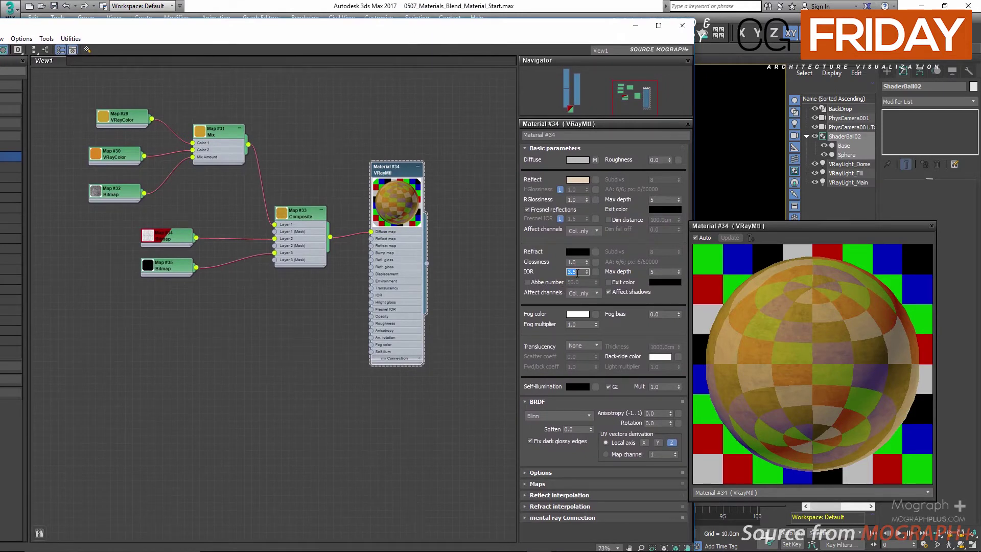
left_click(579, 199)
type(".8")
key("Return")
Load BW38.png as a Bitmap in the RGlossiness slot, place its node below the Composite map, and show it in the viewport.
left_click(594, 200)
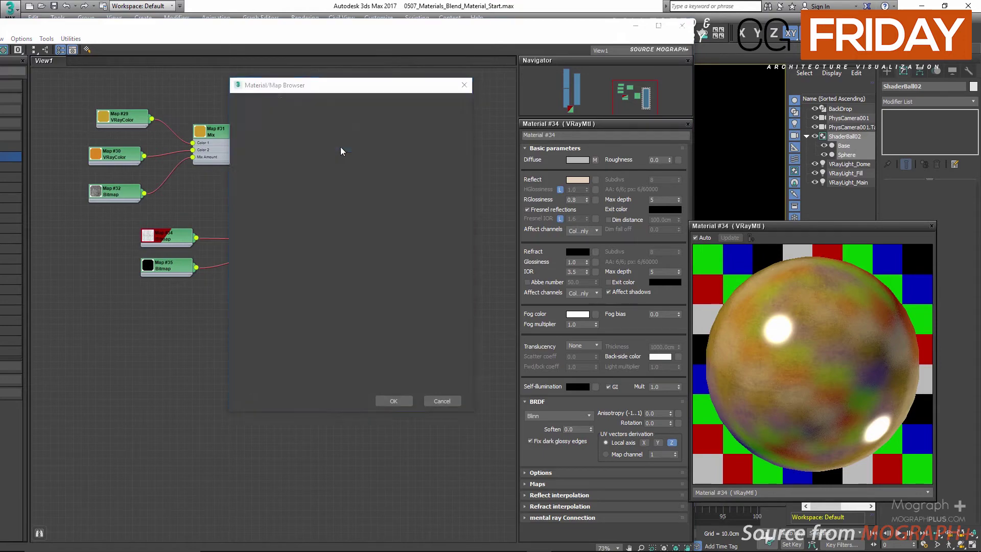
double_click(341, 147)
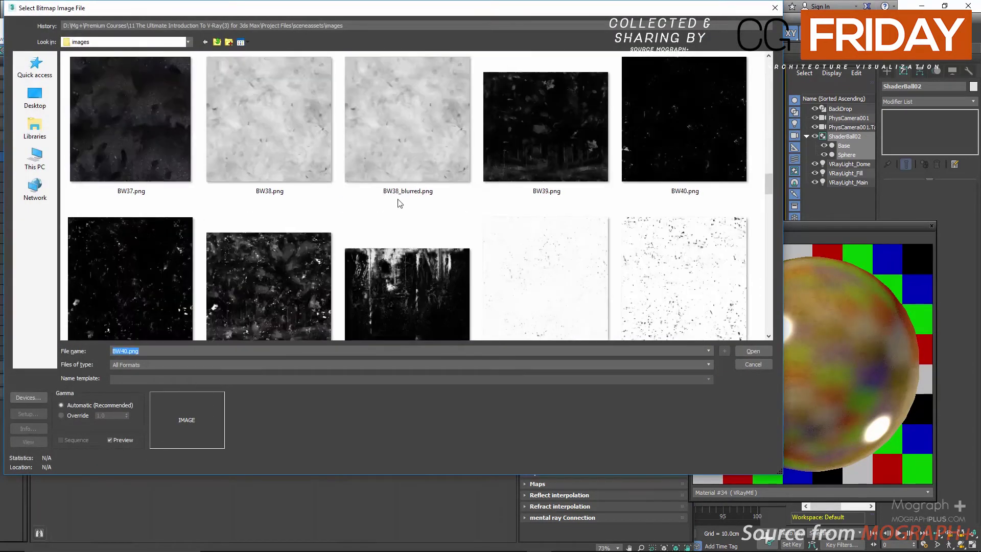
double_click(292, 154)
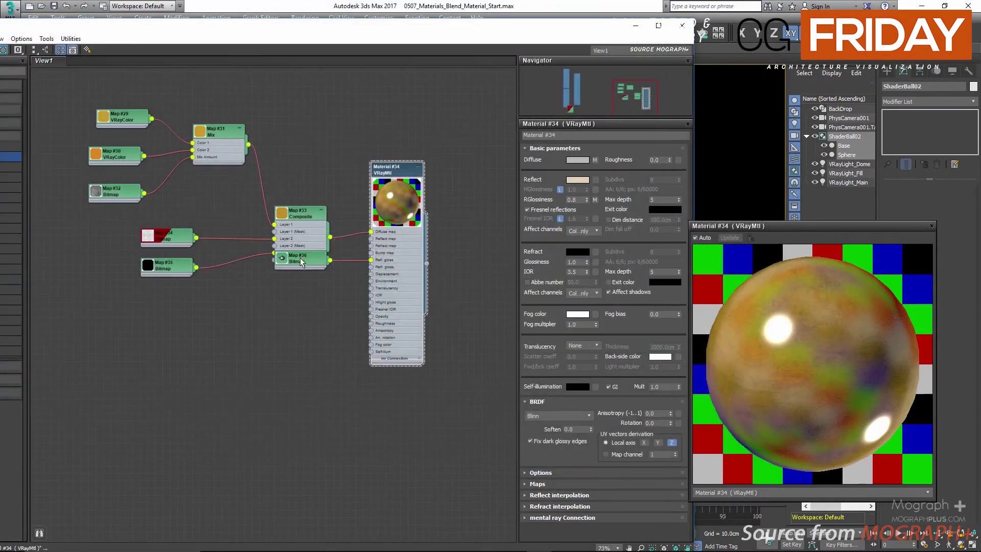
left_click_drag(299, 264, 289, 309)
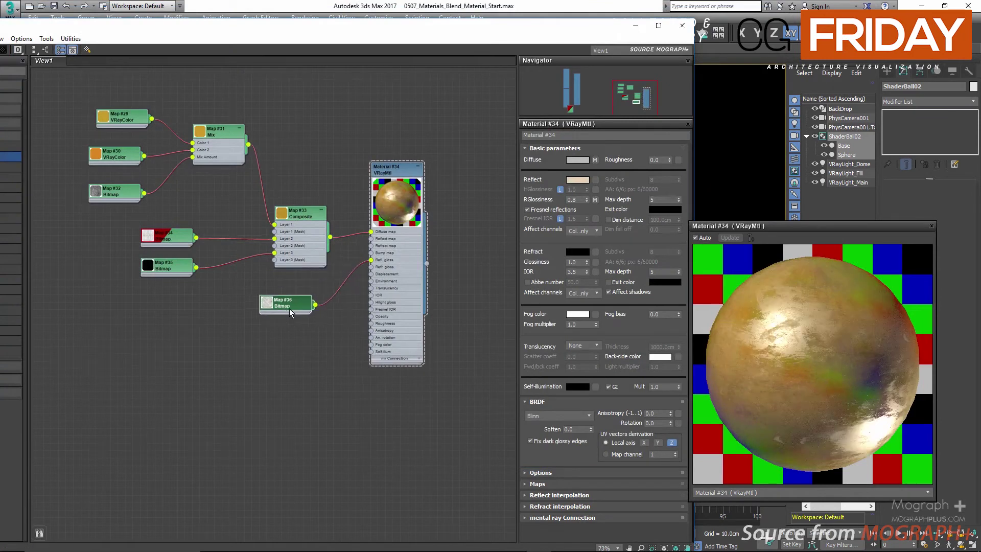
right_click(290, 309)
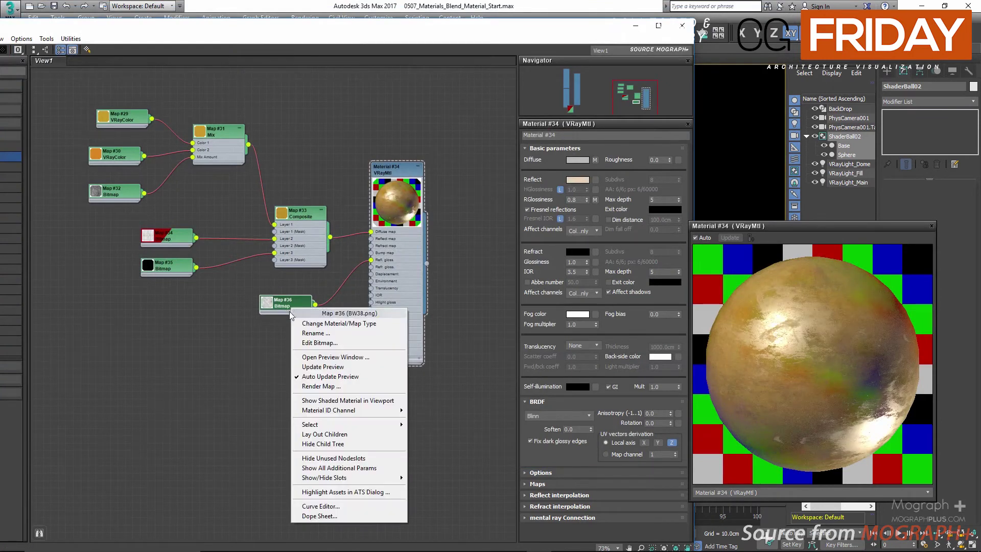
left_click(348, 401)
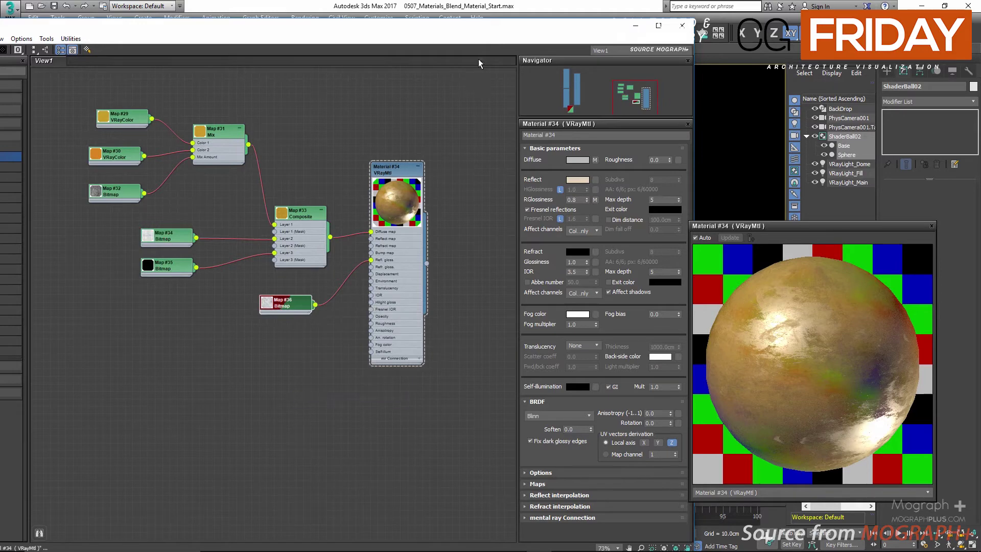
Set the BW38.png Bitmap's U and V tiling to 2.
left_click_drag(480, 36, 336, 95)
double_click(147, 366)
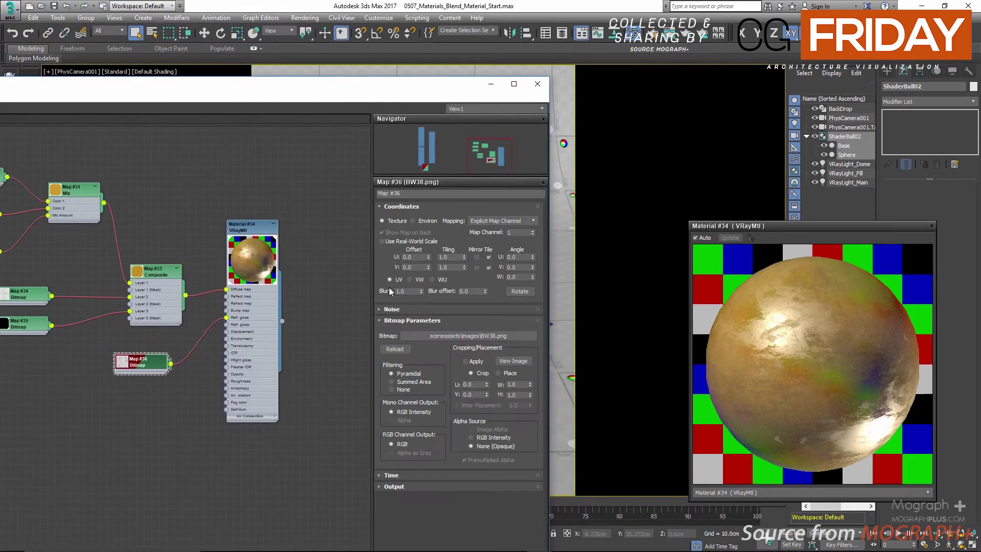
double_click(444, 257)
type("2")
double_click(445, 266)
type("2")
key("Return")
Set the VRayMtl's RGlossiness map amount to 85 and its BRDF type to Microfacet GTR (GGX).
left_click_drag(415, 94, 500, 28)
left_click(303, 162)
double_click(304, 163)
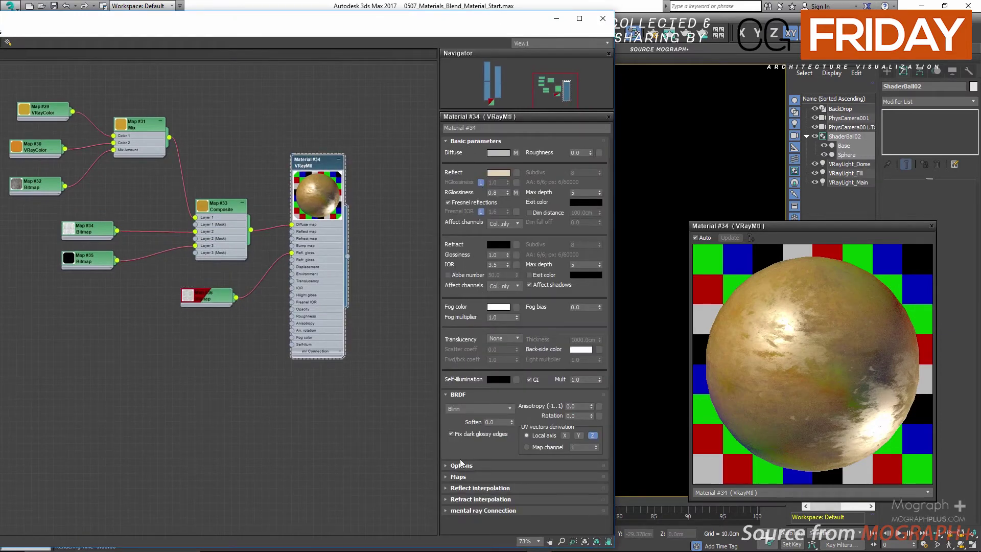
left_click(458, 477)
double_click(489, 381)
type("85")
key("Return")
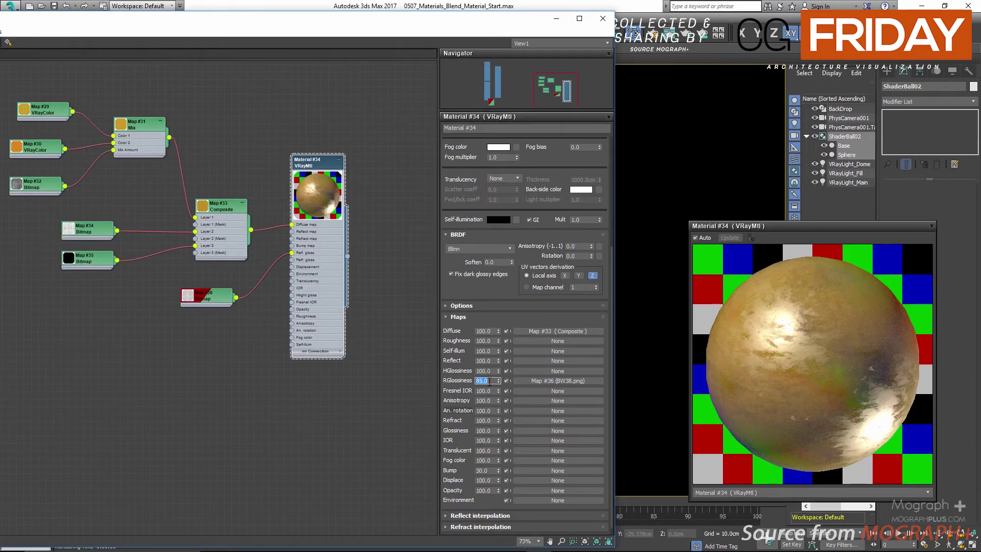
left_click(479, 249)
left_click(477, 278)
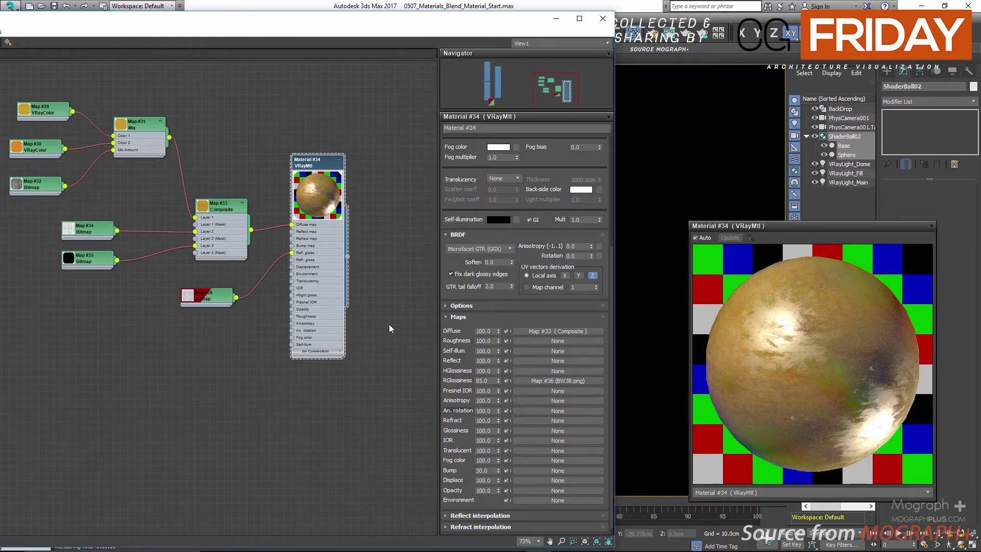
Load BW57.png as a Bitmap in the Bump slot and place its node below the glossiness Bitmap.
left_click(543, 468)
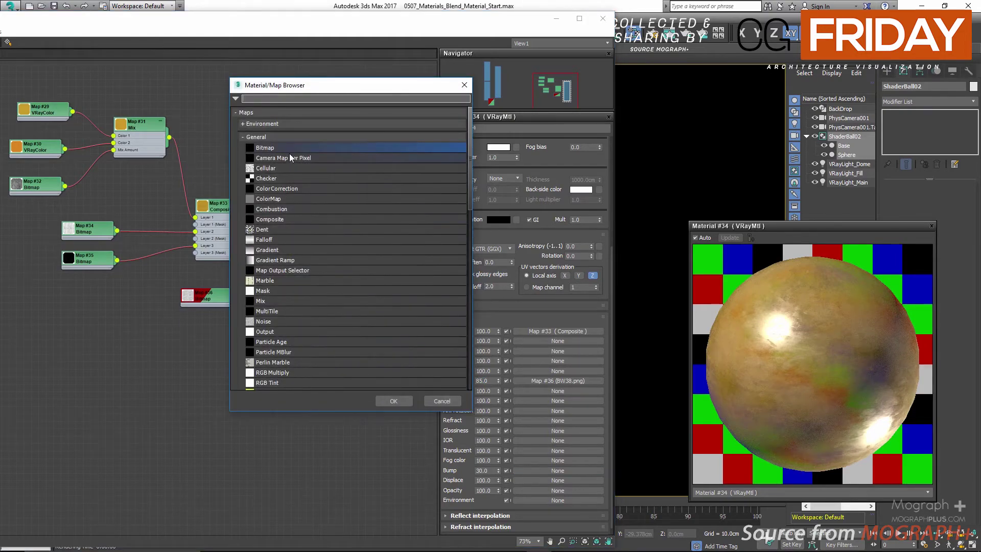
double_click(291, 148)
scroll(385, 238, "down", 3)
double_click(357, 230)
left_click_drag(222, 241, 212, 364)
scroll(189, 369, "up", 1)
Set the BW57.png Bitmap's U and V tiling to 2.
double_click(189, 370)
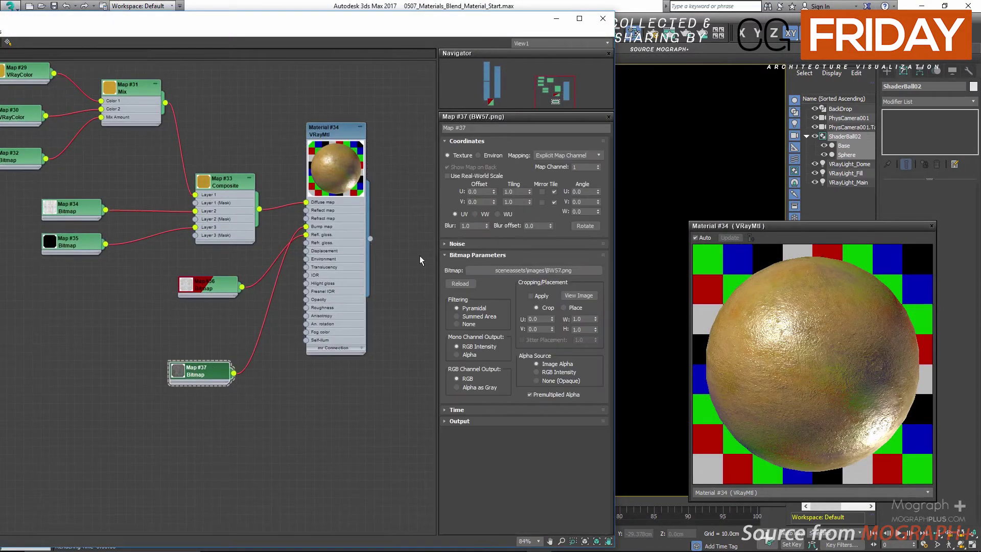
left_click(510, 191)
left_click(512, 201)
type("2.0")
key("Return")
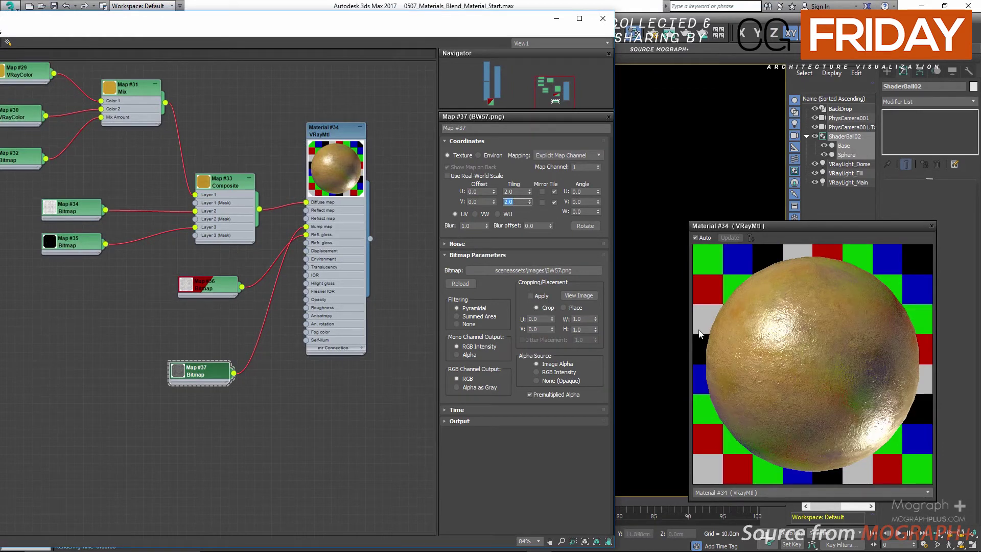
Set the VRayMtl's Bump map amount to 6 and close the enlarged material preview.
double_click(330, 138)
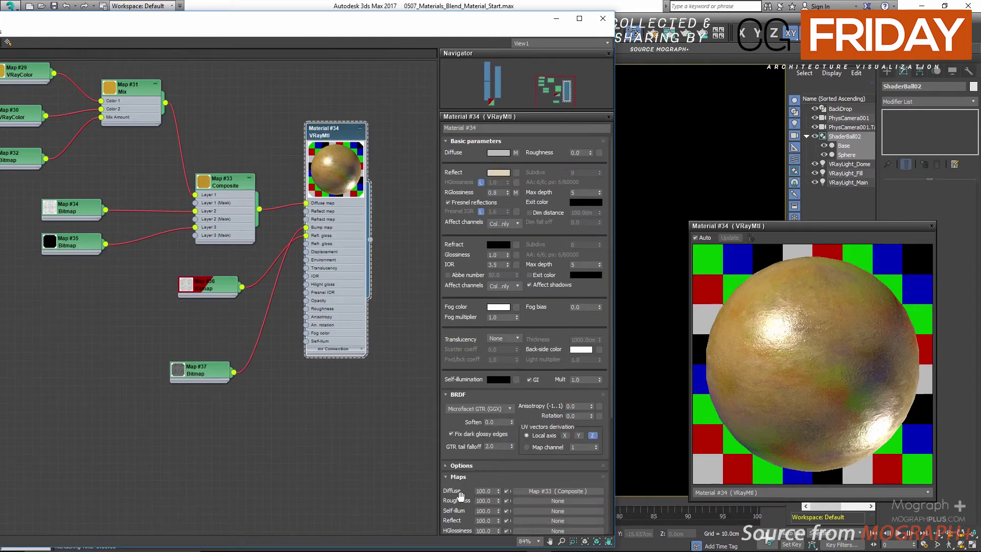
left_click_drag(458, 494, 505, 264)
double_click(485, 461)
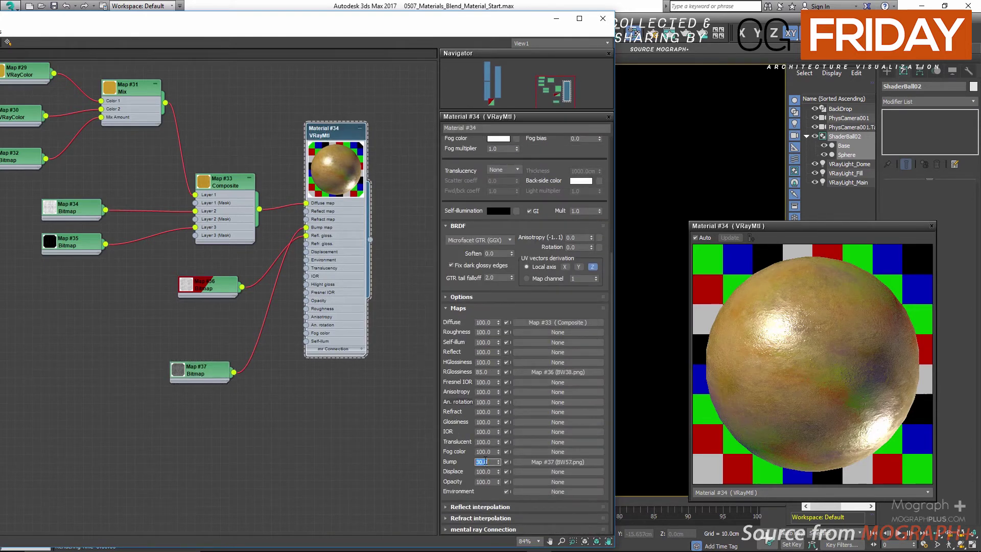
type("6")
key("Return")
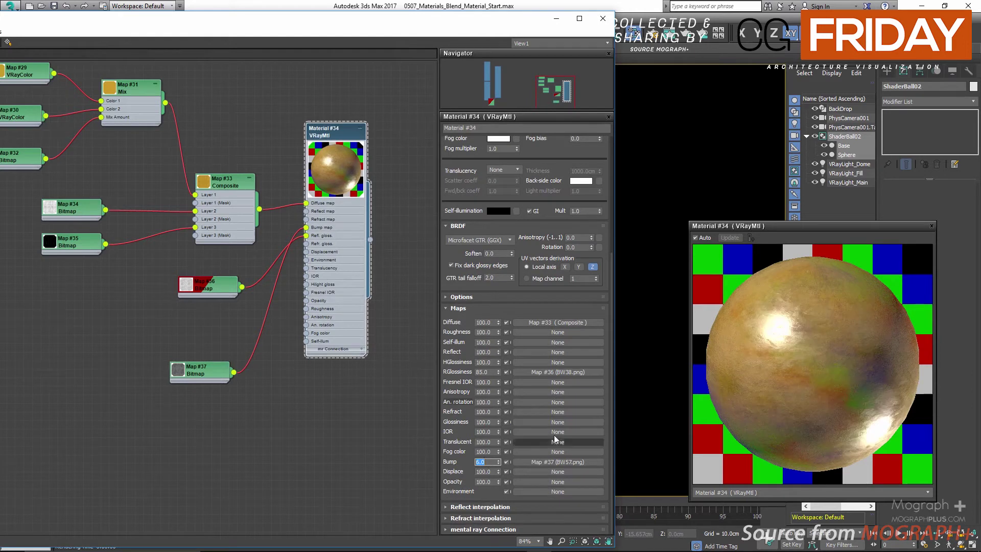
left_click(930, 229)
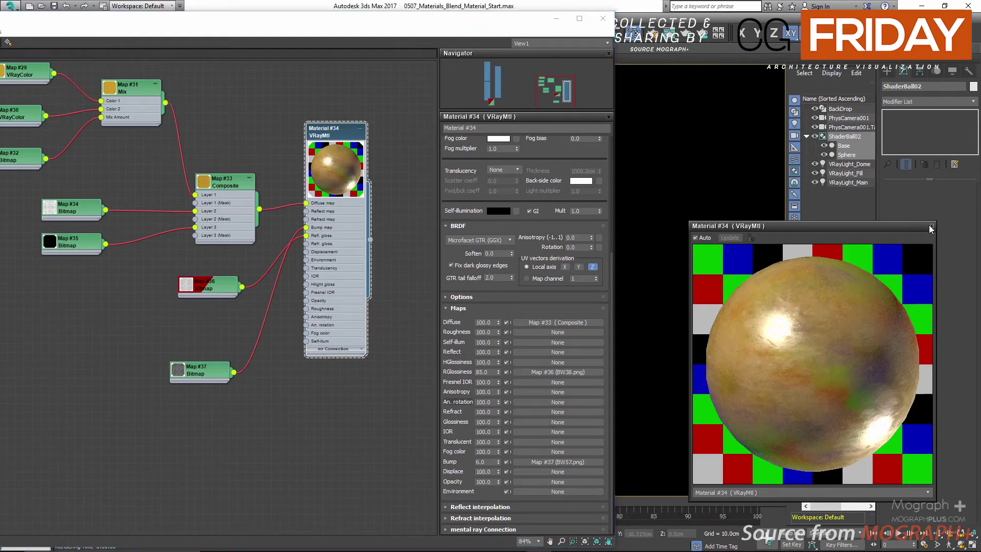
left_click(930, 227)
Create a second VRayMtl and place it below the yellow paint material's node.
scroll(196, 416, "down", 6)
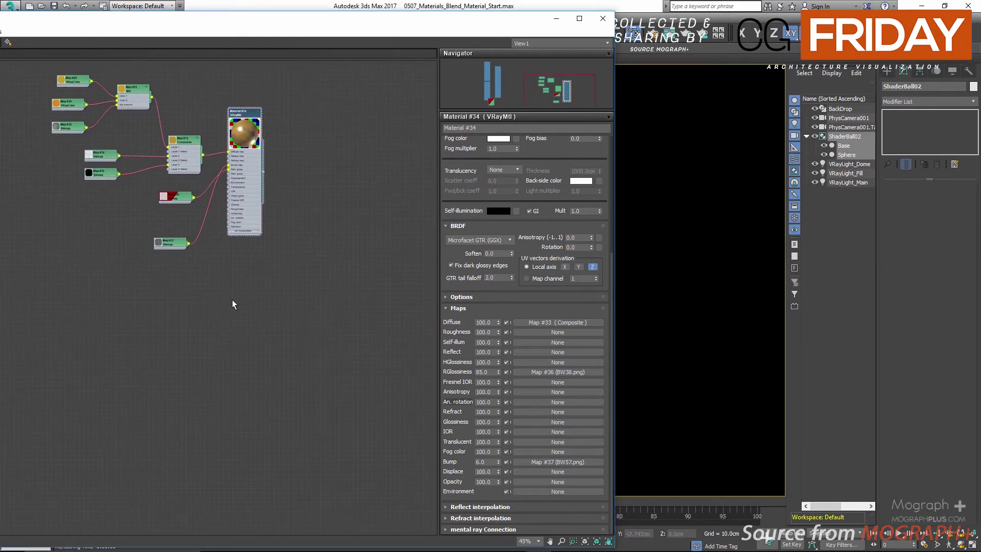
scroll(232, 299, "up", 1)
right_click(232, 321)
mouse_move(357, 361)
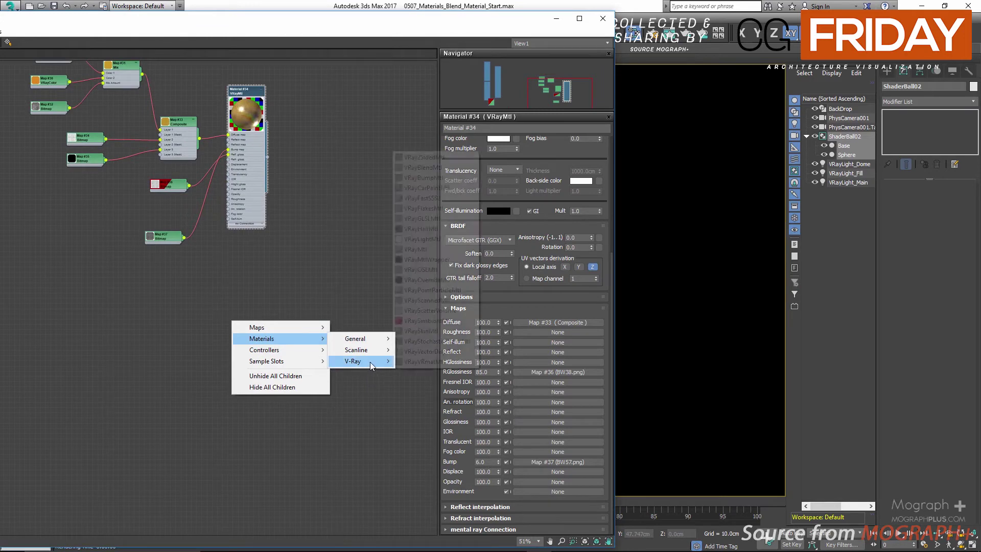
left_click(416, 249)
scroll(204, 291, "up", 4)
left_click_drag(239, 342, 262, 310)
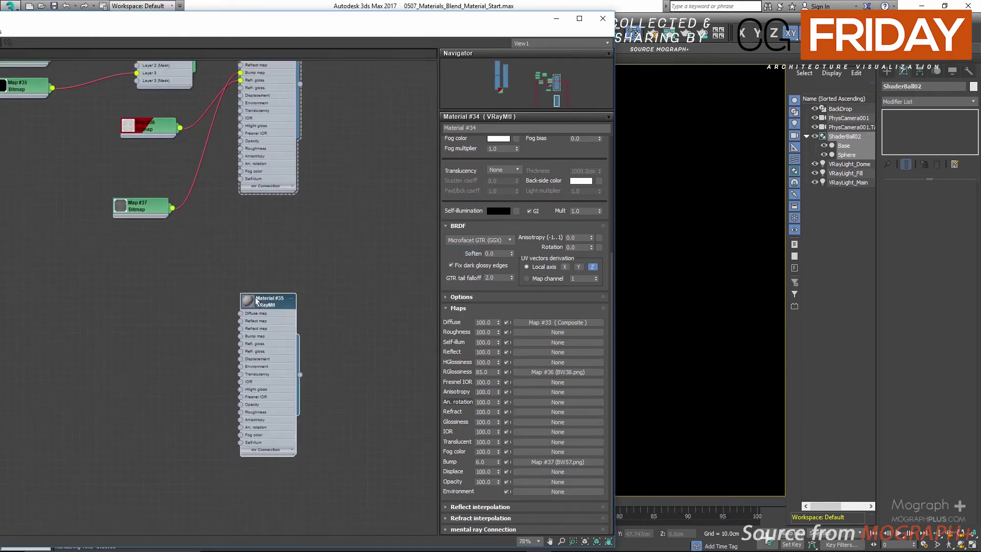
Add a VRayColor map in the empty area beside the new VRayMtl.
right_click(41, 273)
mouse_move(88, 279)
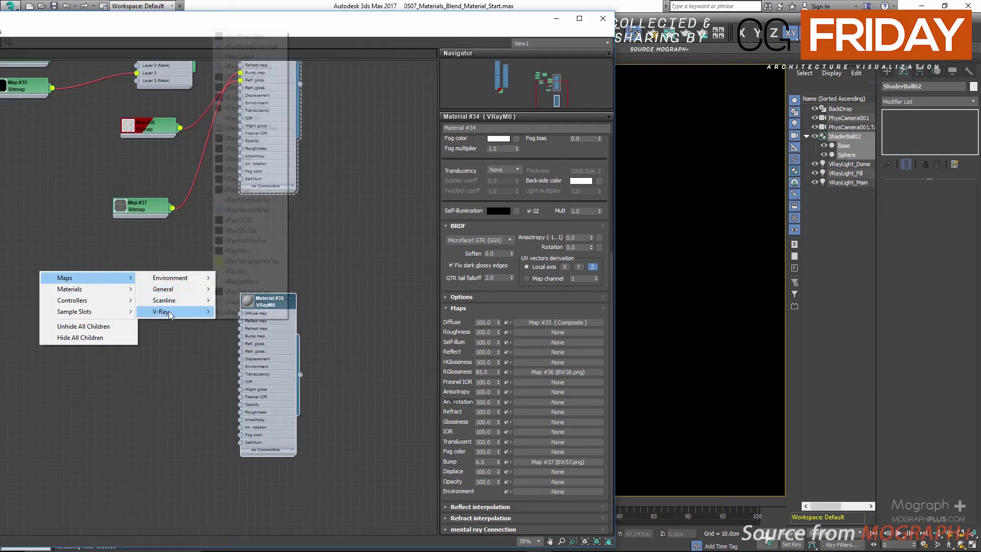
mouse_move(168, 311)
left_click(239, 56)
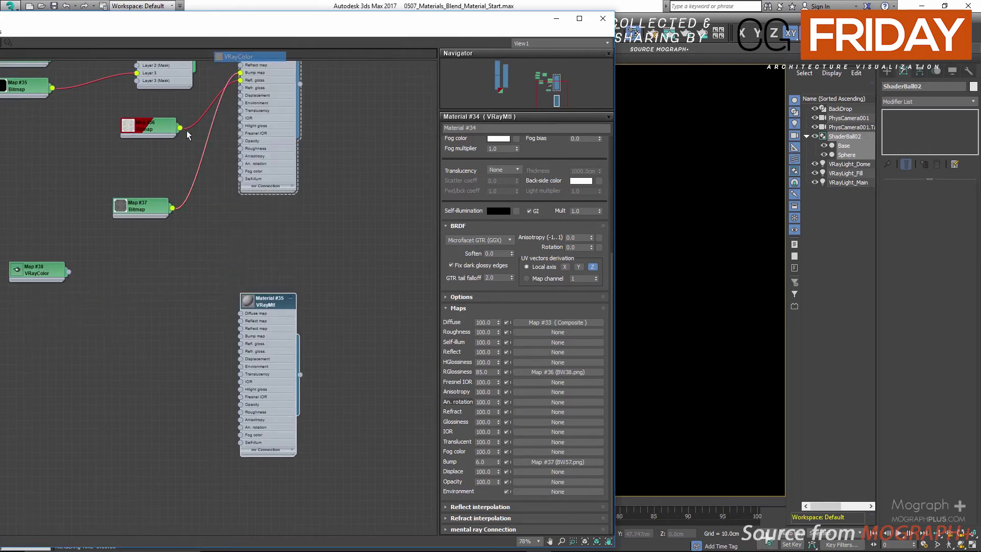
Set the new VRayColor map's color to red 64, green 56, blue 36.
double_click(47, 275)
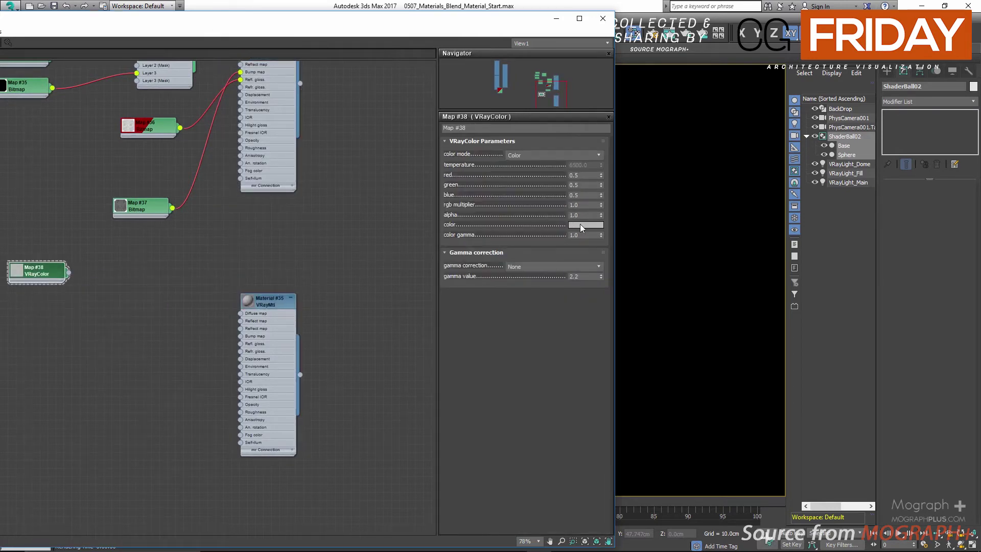
left_click(581, 226)
type("64")
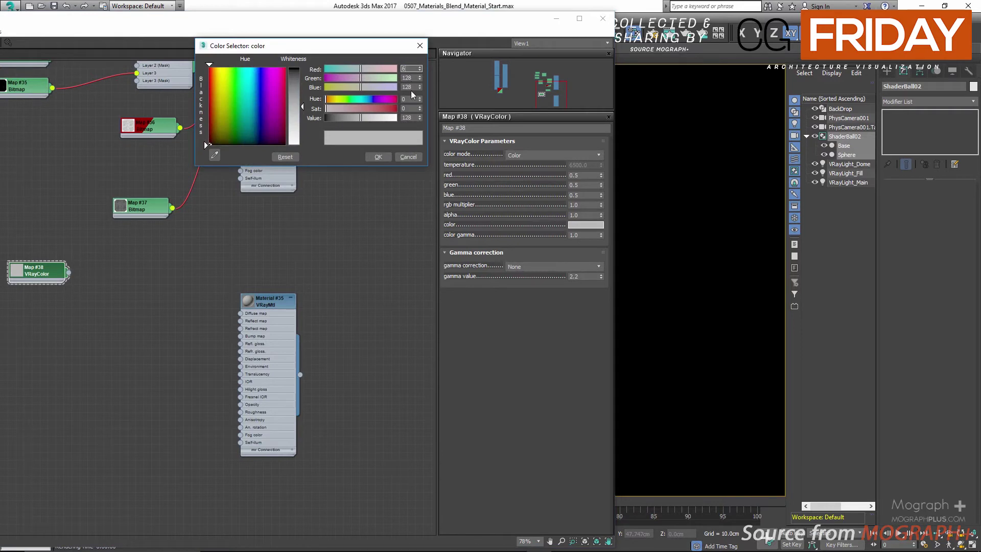
key("Tab")
type("56")
key("Tab")
type("36")
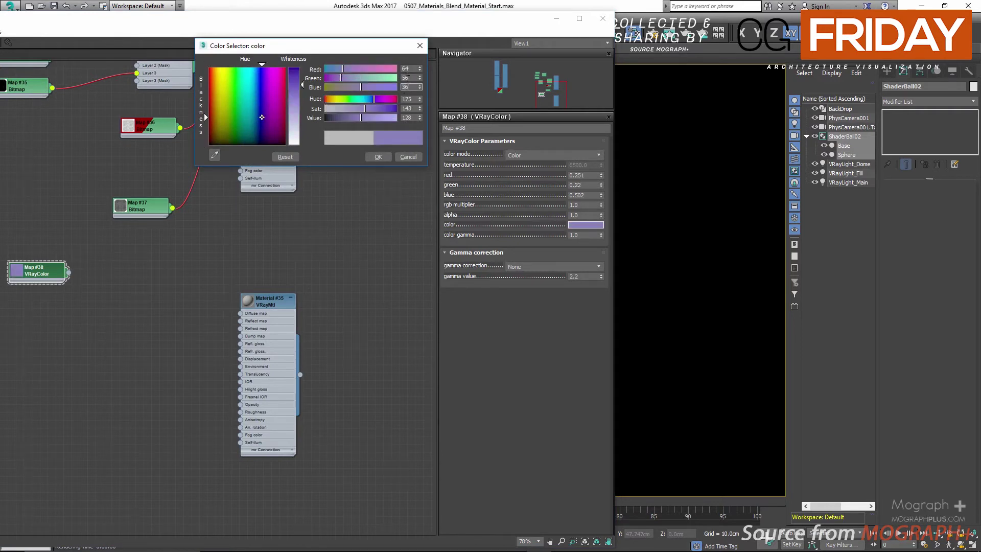
key("Return")
left_click(378, 156)
Duplicate the VRayColor map below the original and set the copy's color to red 71, green 37, blue 14.
mouse_move(21, 279)
left_mouse_down()
mouse_move(110, 287)
mouse_move(154, 354)
left_mouse_up()
scroll(156, 303, "up", 2)
left_click(585, 225)
type("7")
double_click(407, 78)
type("6")
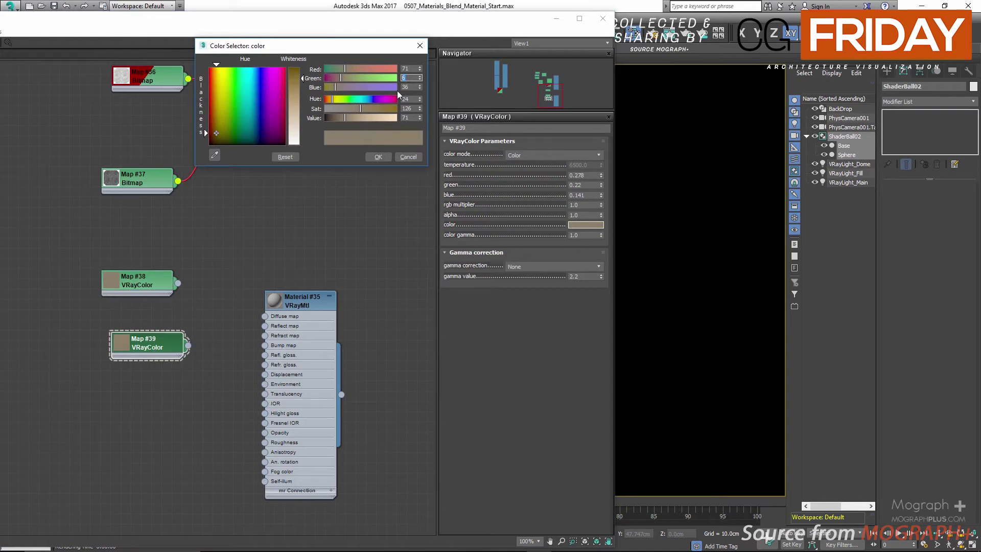
type("37")
double_click(411, 88)
type("1")
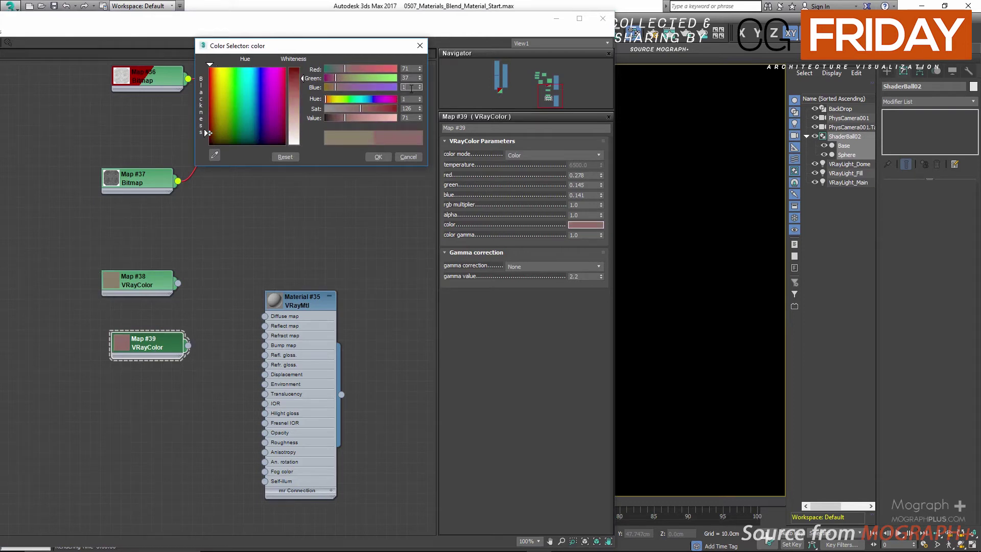
type("4")
key("Return")
left_click(378, 157)
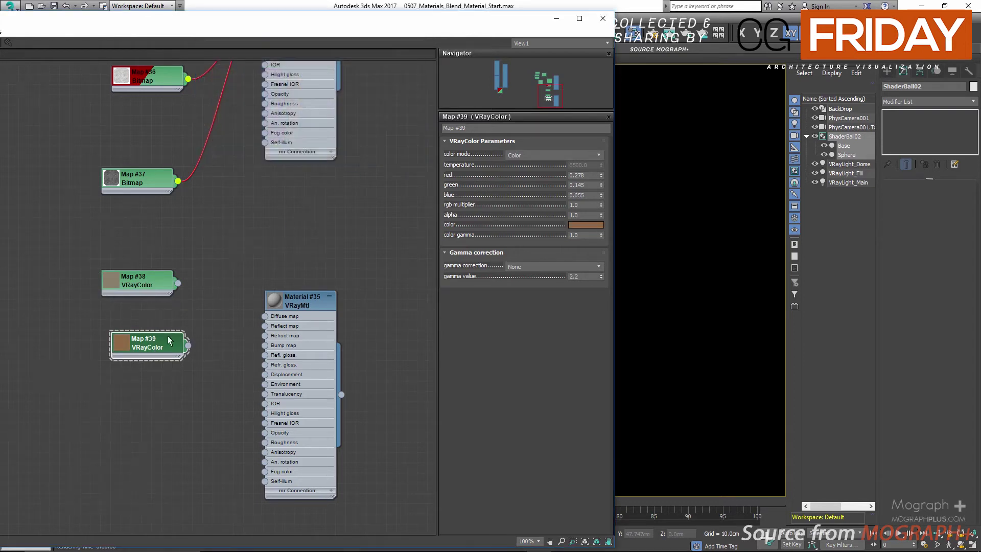
Add a Mix map beside the two VRayColor nodes, connecting the upper one to Color 1 and the lower one to Color 2.
scroll(163, 342, "up", 1)
left_click_drag(163, 342, 126, 330)
left_click_drag(128, 267, 91, 266)
right_click(160, 281)
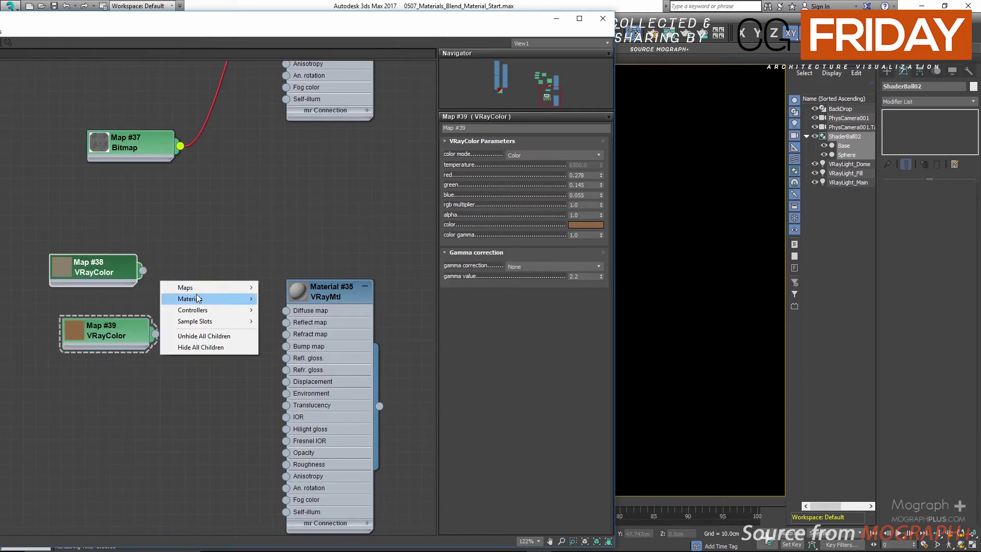
mouse_move(204, 290)
mouse_move(281, 300)
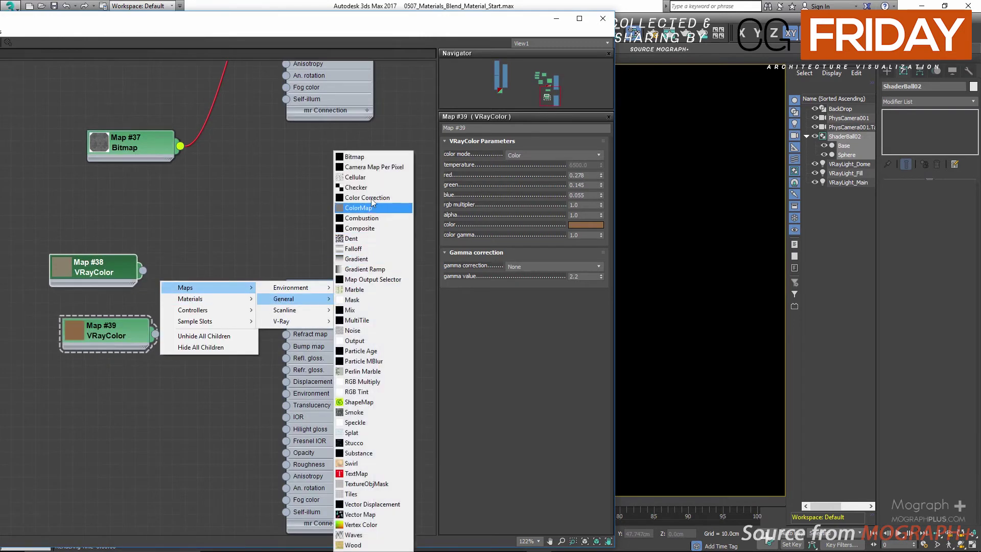
left_click(352, 310)
left_click_drag(165, 284, 143, 271)
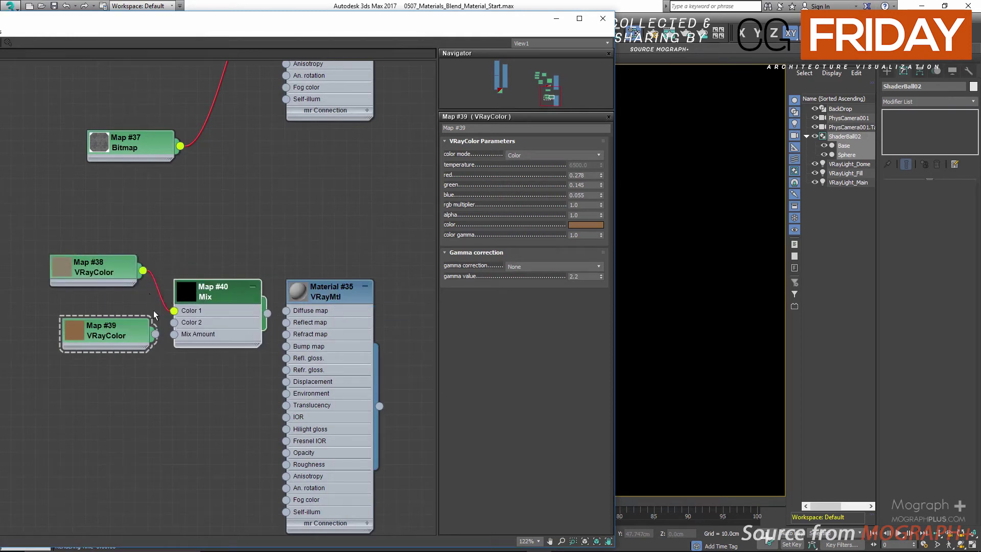
left_click_drag(174, 321, 66, 349)
Load a black-and-white grunge bitmap into the Mix map's Mix Amount slot and place its node below the VRayColor nodes.
double_click(174, 334)
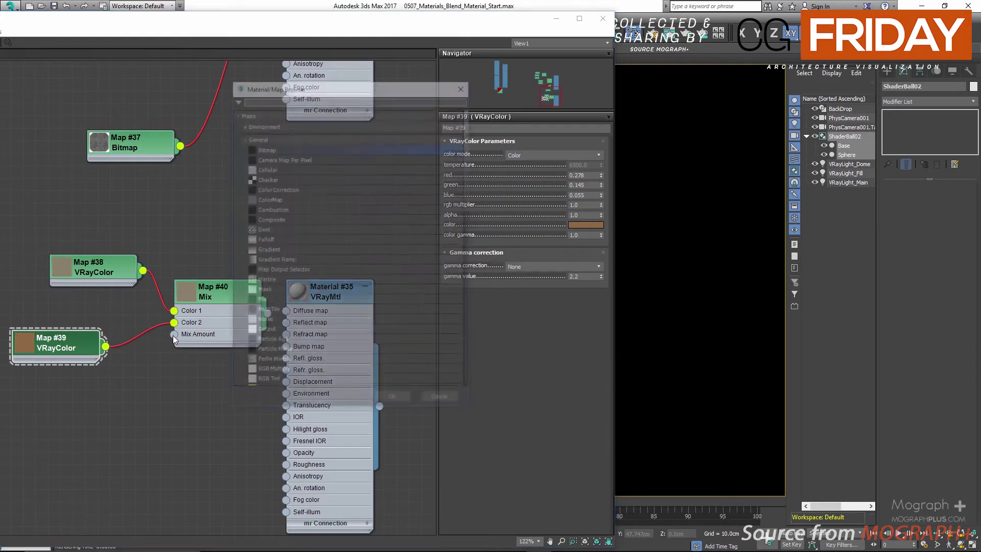
double_click(278, 147)
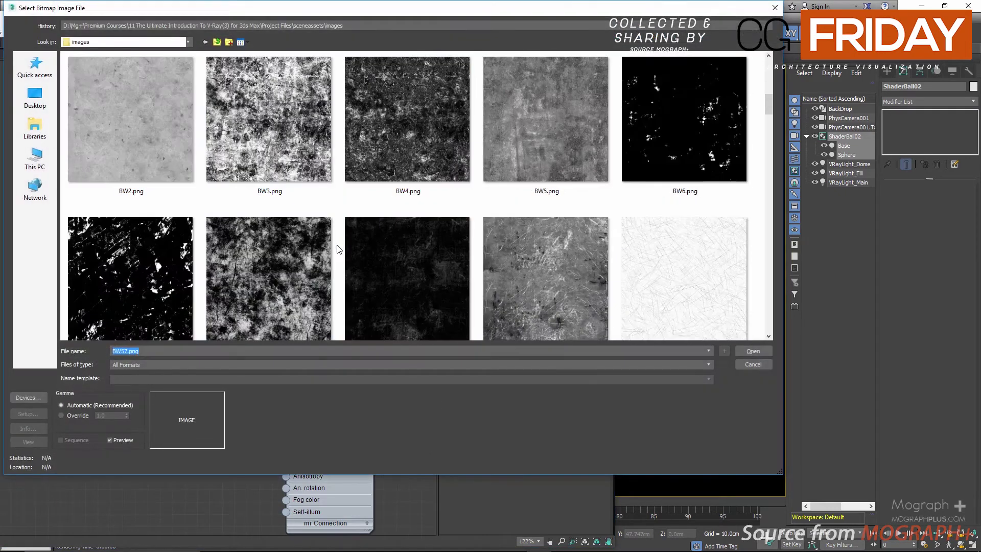
scroll(346, 220, "down", 3)
double_click(268, 155)
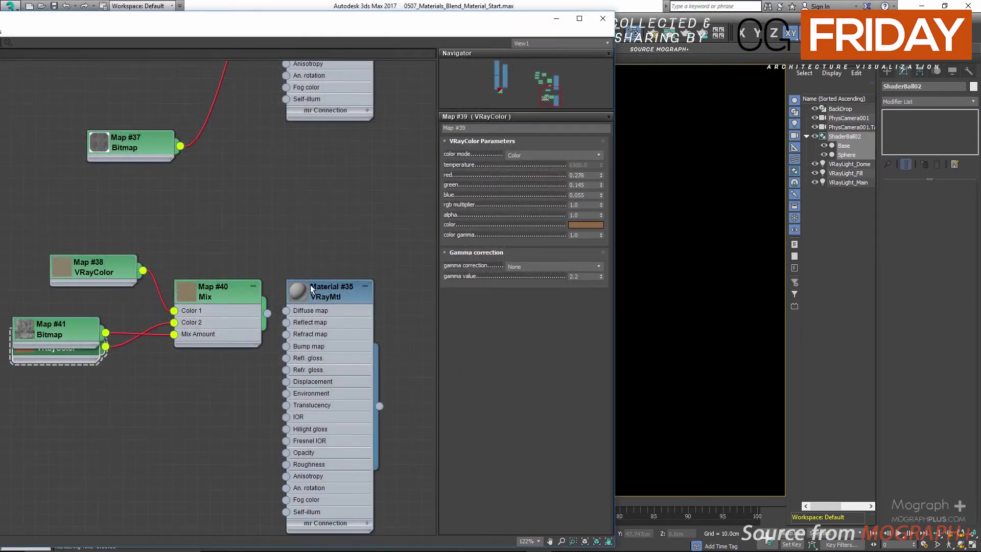
left_click_drag(306, 286, 317, 249)
left_click_drag(67, 327, 54, 403)
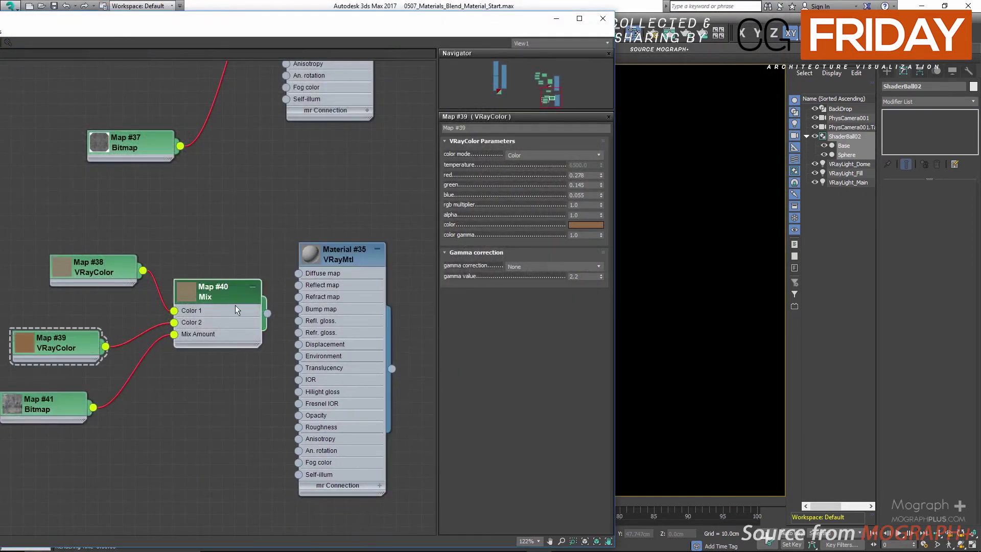
Connect the Mix map to the brown VRayMtl's Diffuse map, spread out the input nodes and enlarge the Mix preview.
left_click_drag(289, 281, 298, 273)
scroll(263, 223, "down", 2)
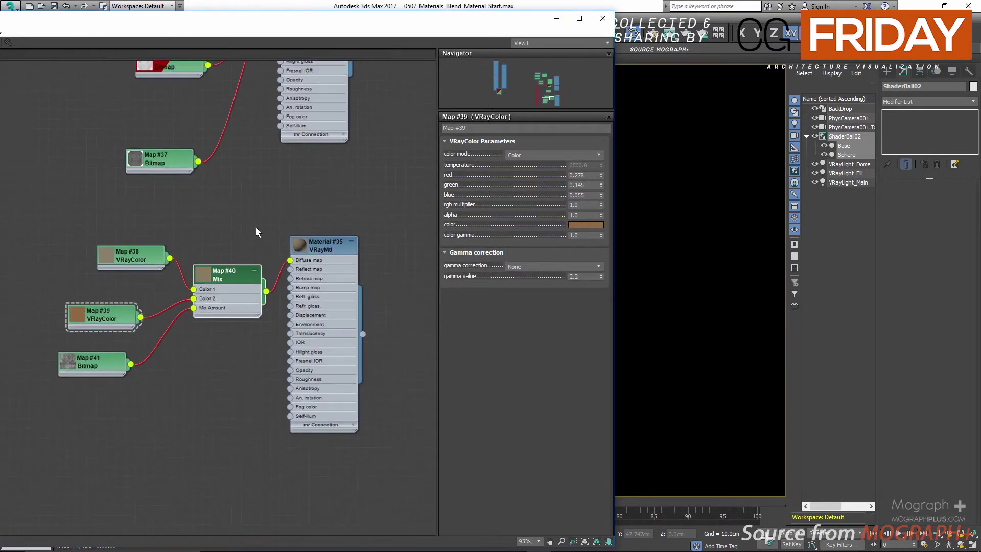
left_click_drag(136, 259, 87, 240)
left_click_drag(102, 317, 64, 297)
left_click_drag(91, 364, 63, 363)
double_click(203, 274)
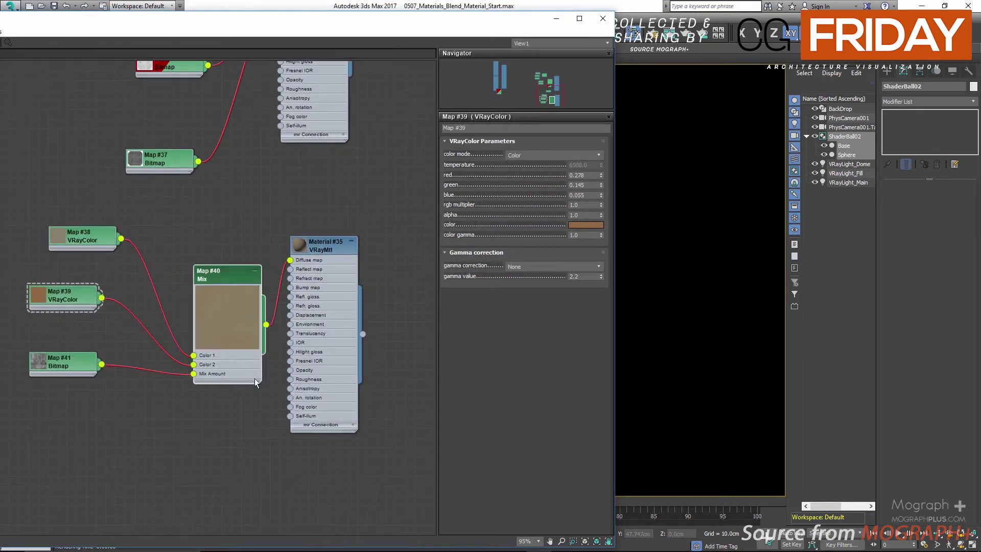
left_click_drag(256, 378, 237, 349)
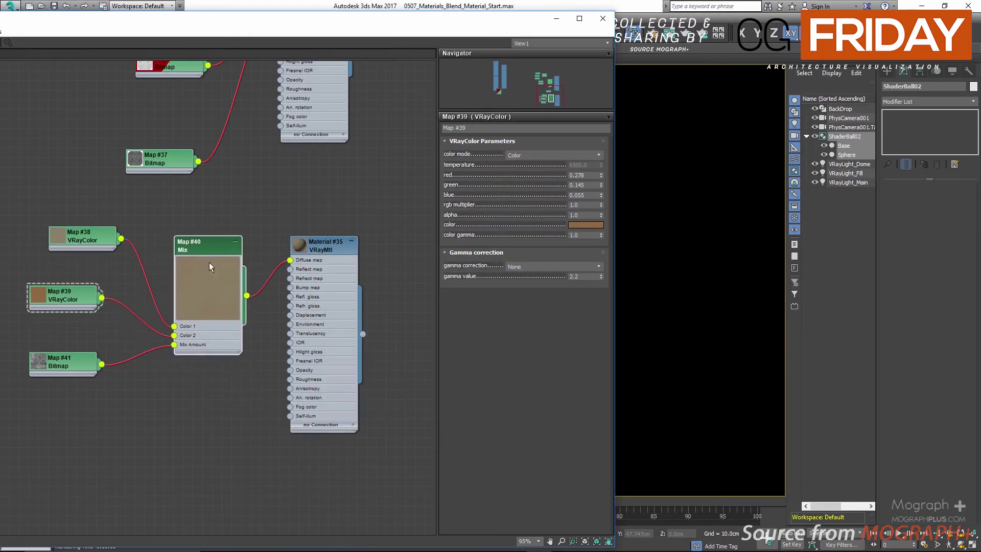
Give the brown VRayMtl a grey reflection color and a reflection glossiness of 0.5, and enlarge its node preview.
double_click(319, 249)
scroll(227, 278, "up", 3)
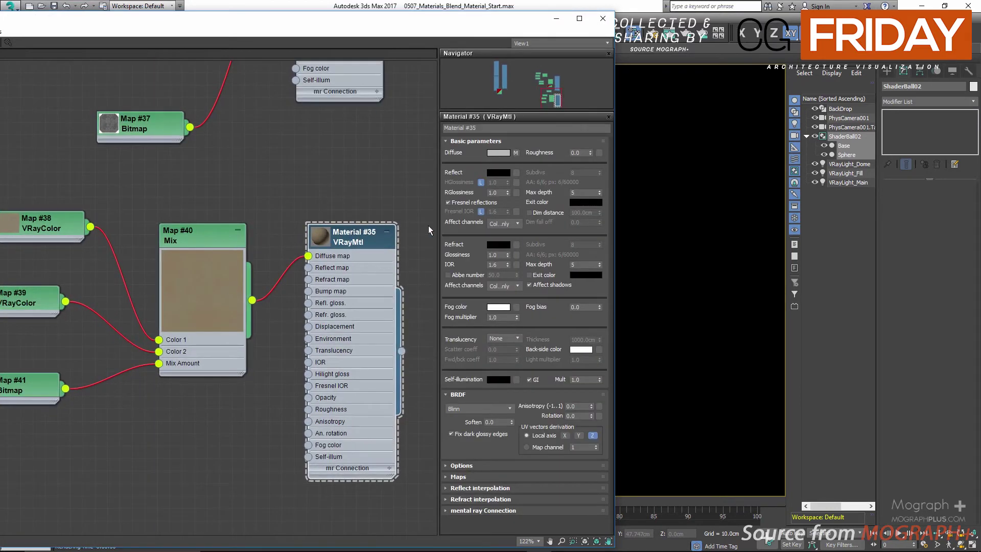
left_click(499, 172)
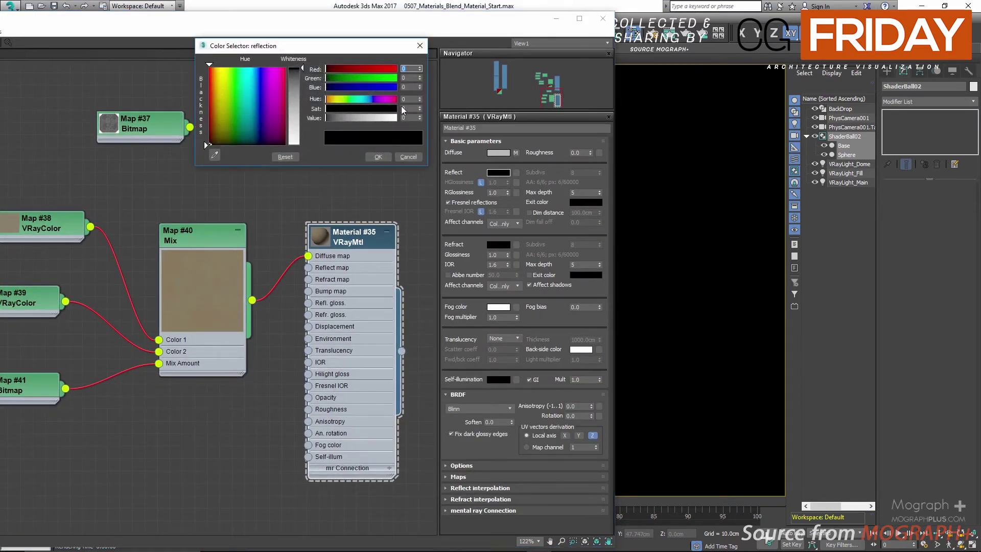
left_click(367, 122)
double_click(411, 118)
left_click(378, 157)
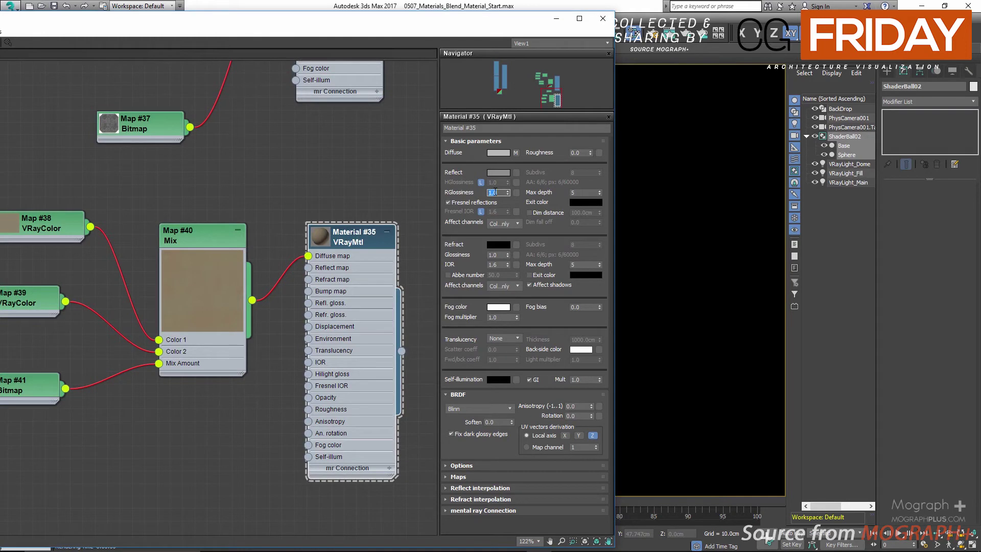
double_click(320, 237)
left_click_drag(354, 239, 341, 214)
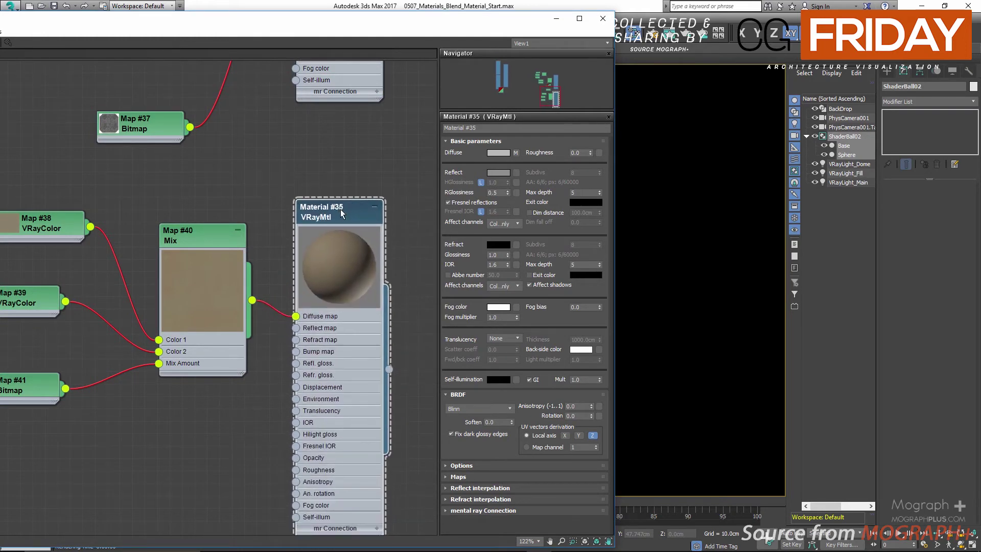
Load BW4.png as the brown material's reflection glossiness map and place its node below the other maps.
left_click(517, 193)
double_click(349, 148)
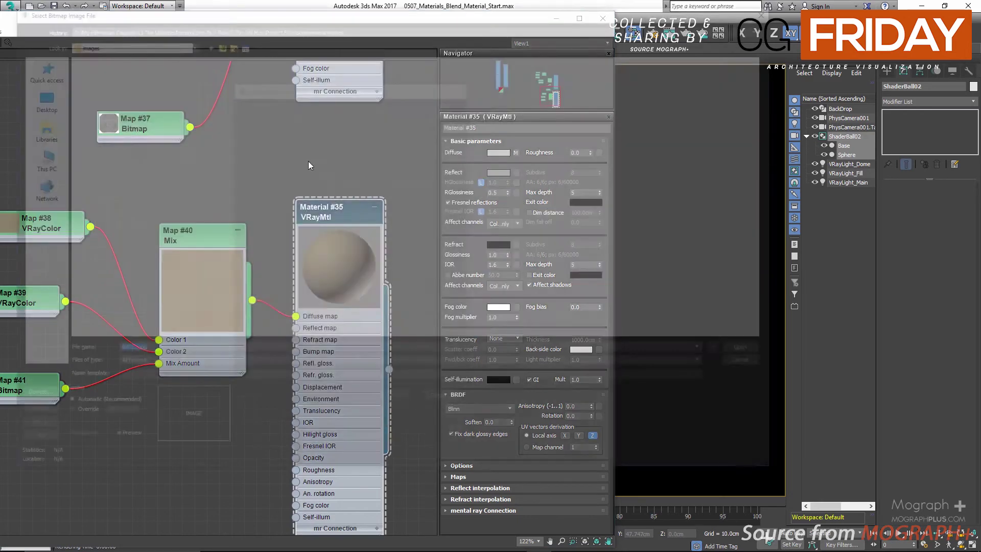
double_click(410, 156)
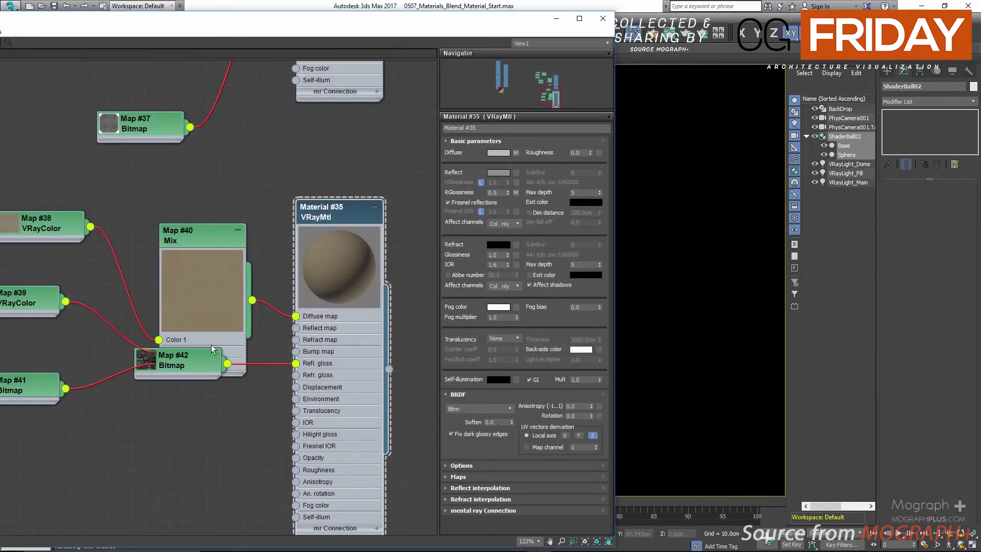
left_click_drag(212, 349, 187, 435)
Set the brown material's RGlossiness map amount to 25.
left_click(337, 219)
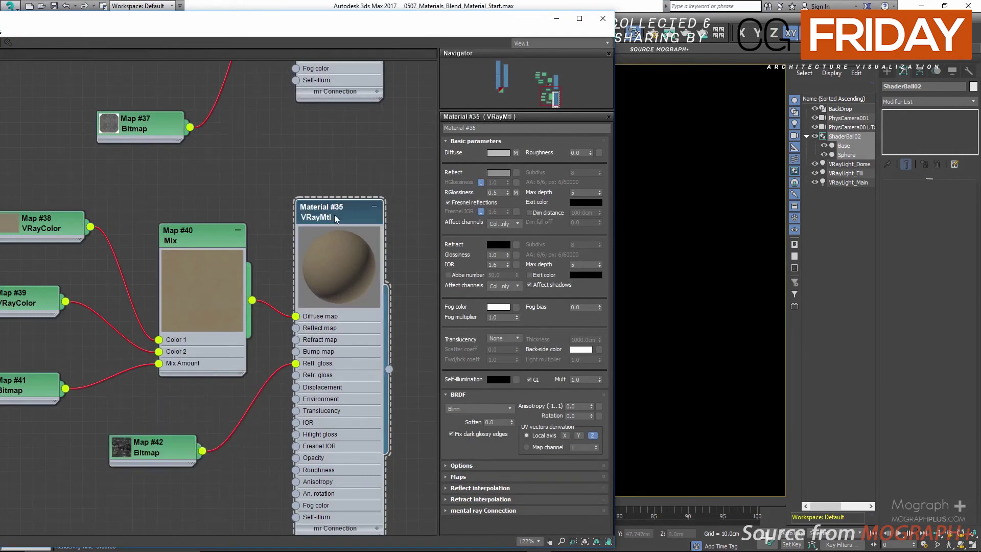
left_click(458, 476)
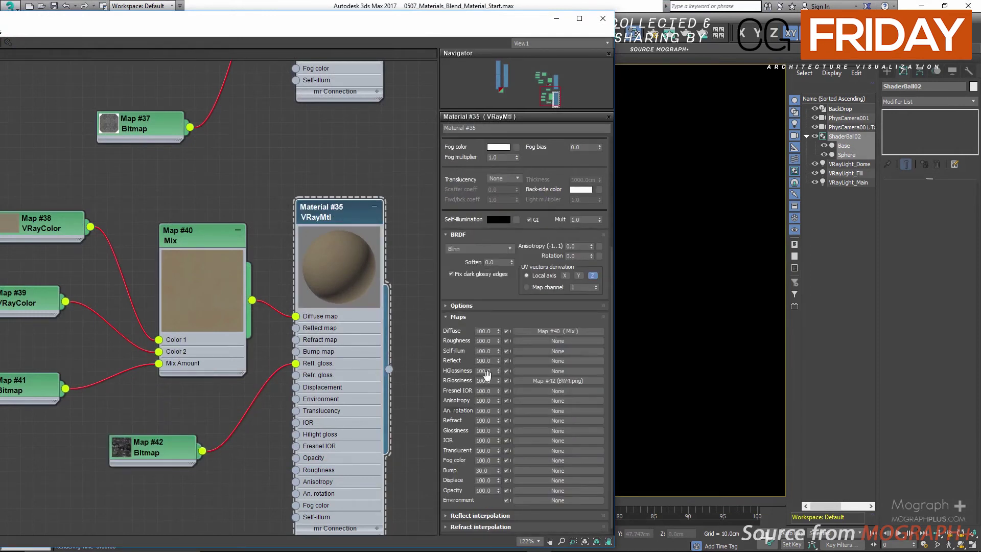
double_click(486, 380)
type("2")
key("Return")
Open a separate preview window for the brown material, move it over the viewport and enlarge it.
right_click(331, 238)
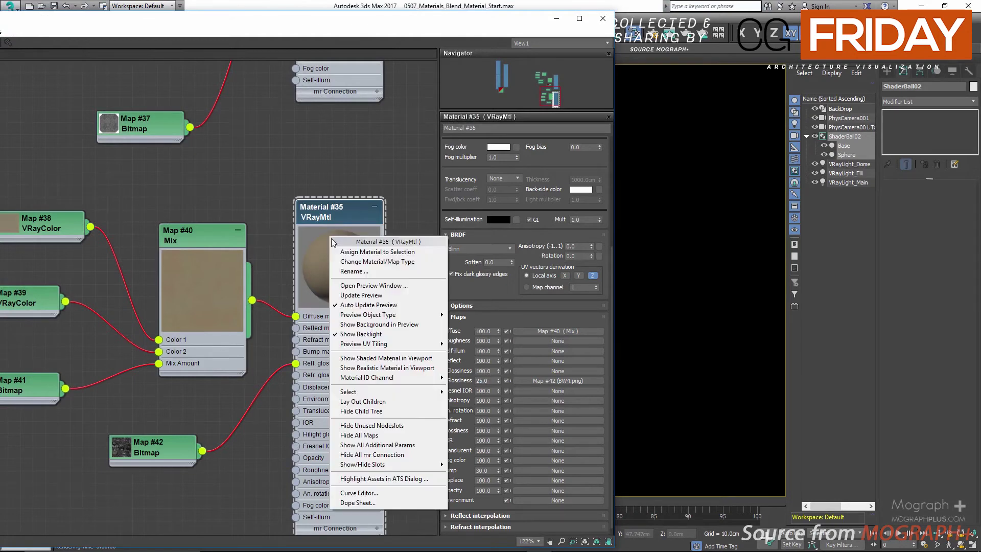
left_click(393, 287)
left_click_drag(391, 285, 731, 195)
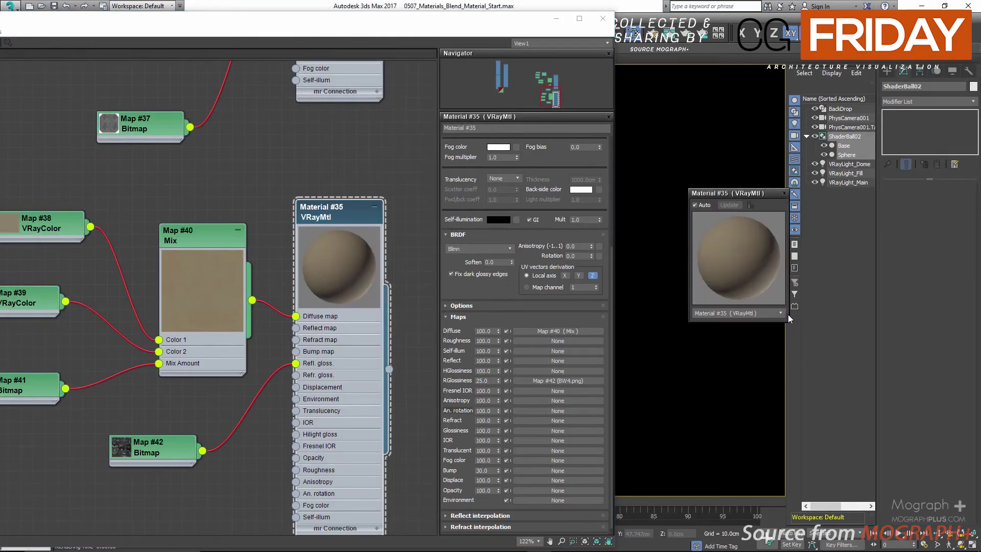
left_click_drag(787, 320, 929, 462)
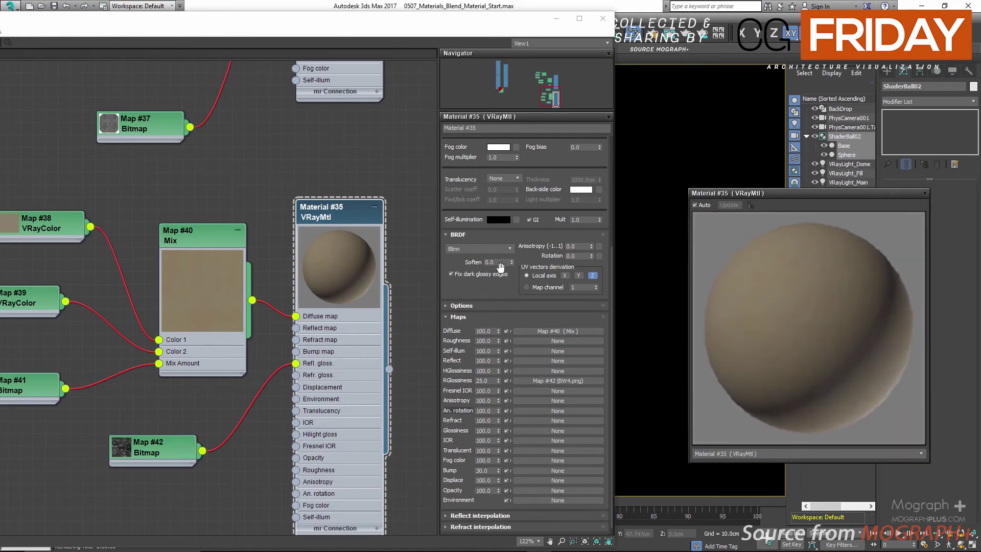
Set the brown material's BRDF to Microfacet GTR (GGX) and its IOR to 3.0.
left_click(491, 248)
left_click(481, 277)
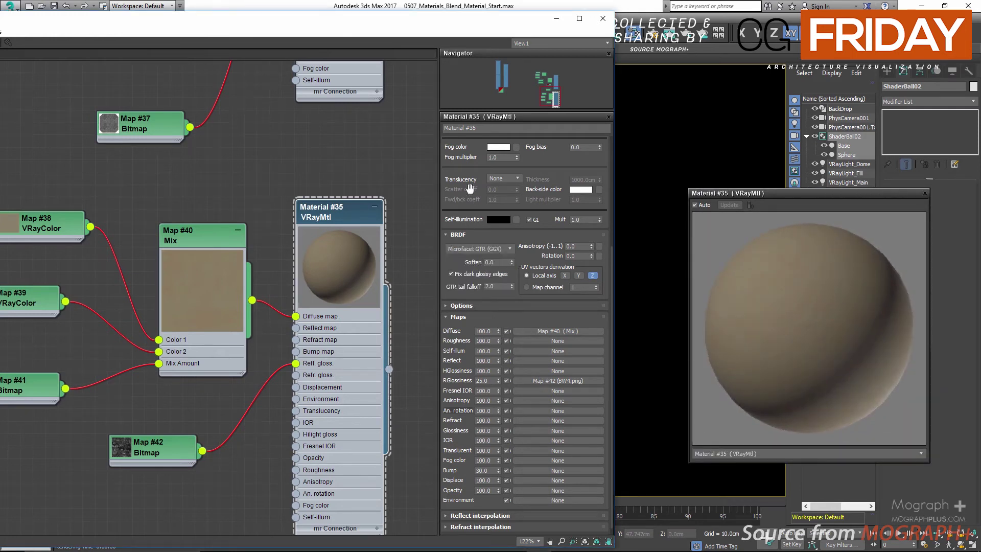
scroll(466, 203, "up", 3)
left_click(496, 177)
type("3")
key("Return")
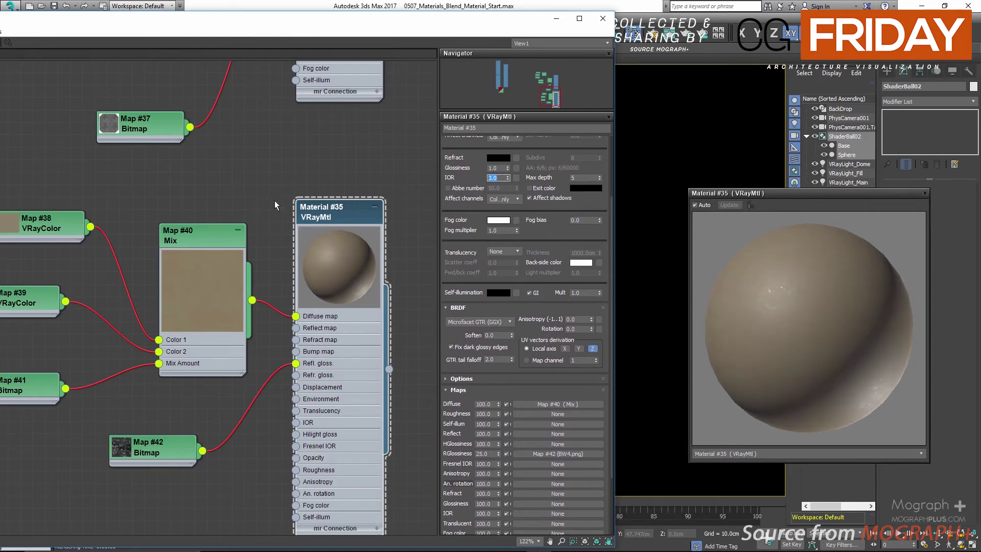
Create a third VRayMtl below the brown material's node and open its parameters.
scroll(241, 253, "down", 1)
scroll(241, 253, "down", 10)
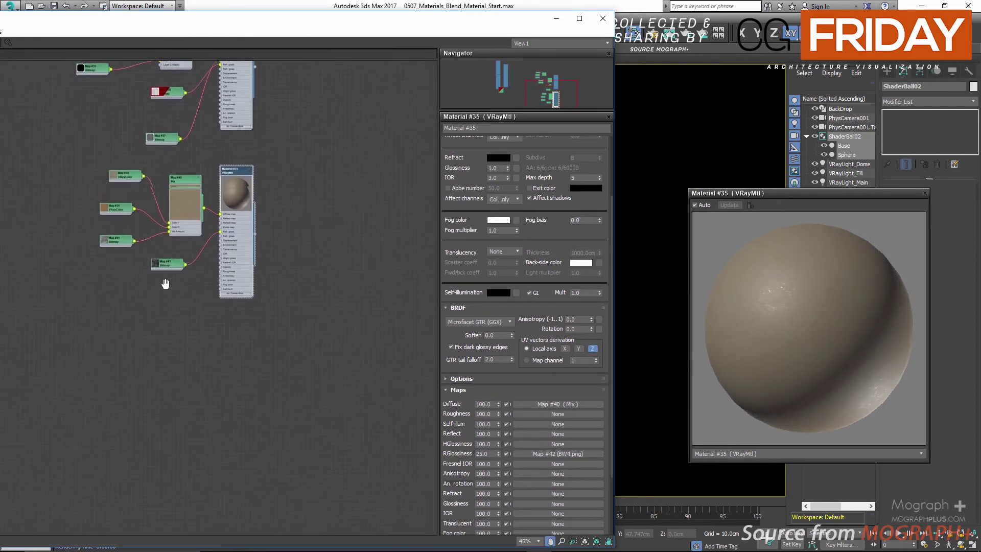
right_click(229, 341)
mouse_move(281, 352)
mouse_move(348, 376)
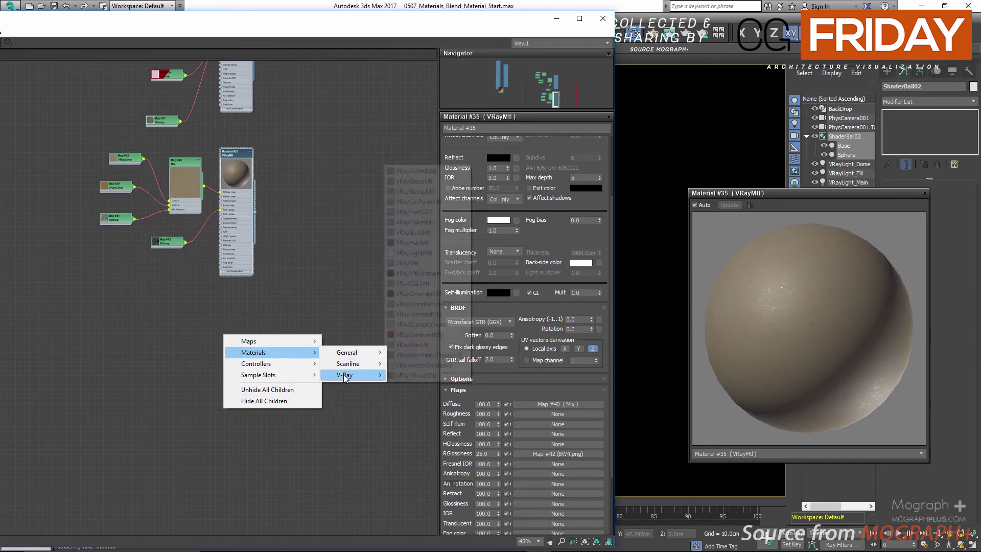
left_click(407, 262)
scroll(252, 327, "up", 4)
double_click(252, 327)
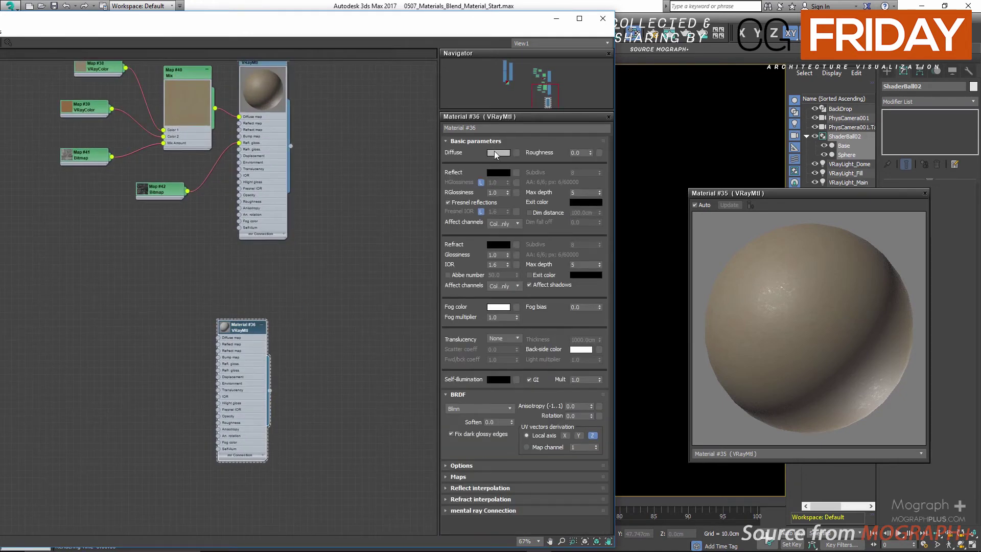
Set the third VRayMtl's diffuse color to red 163, green 155, blue 143.
left_click(494, 153)
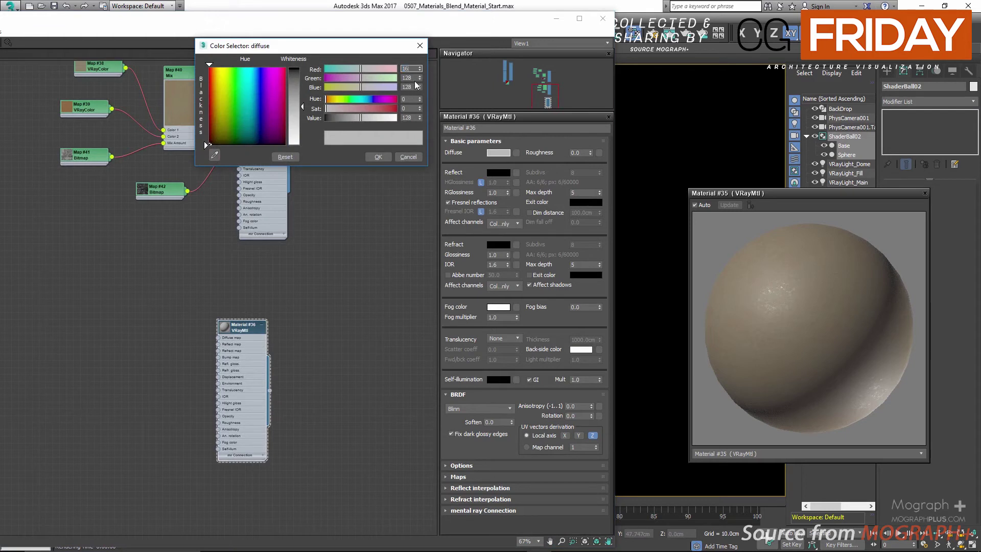
key("Tab")
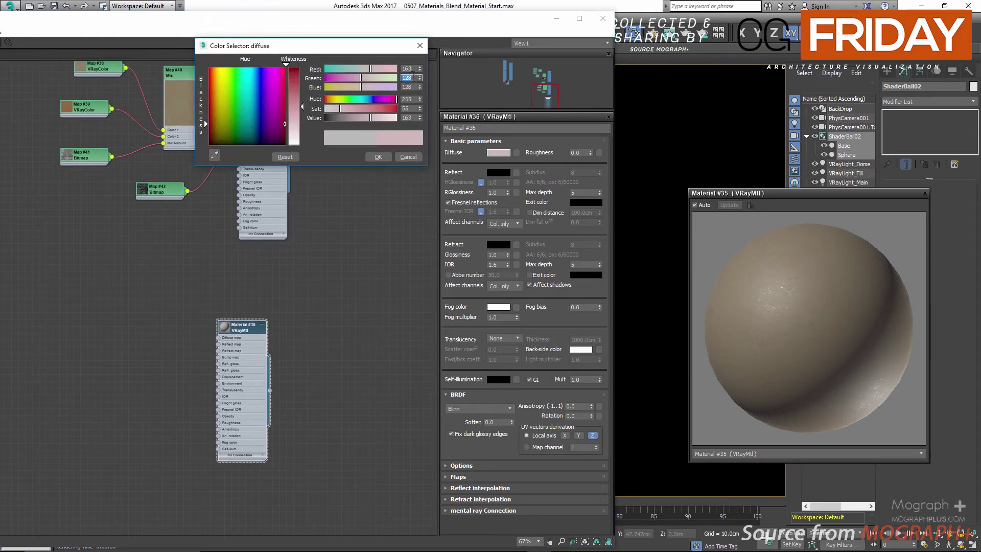
type("155")
key("Tab")
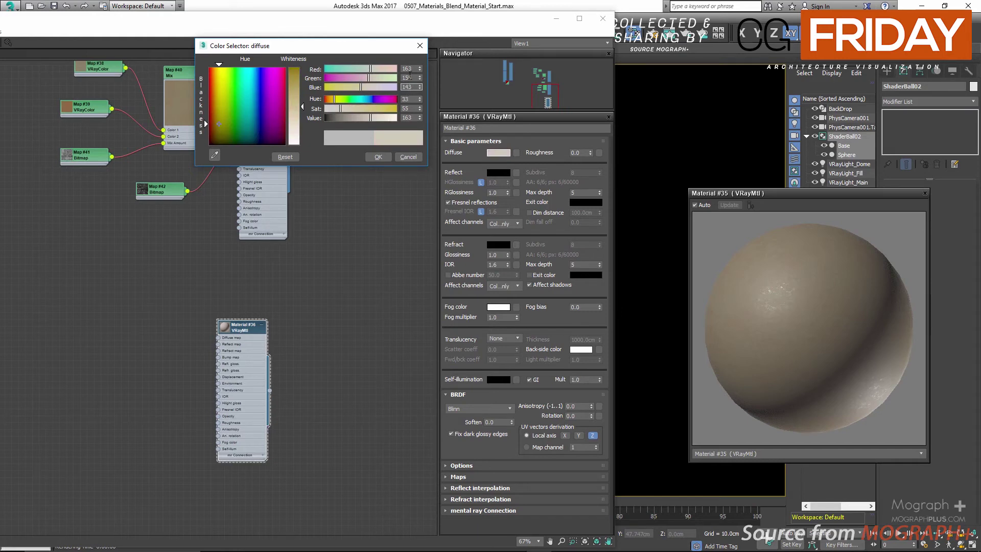
left_click(378, 156)
Enlarge the third material's node preview, set its roughness to 0.5 and close the brown material's preview window.
scroll(207, 341, "up", 2)
double_click(208, 336)
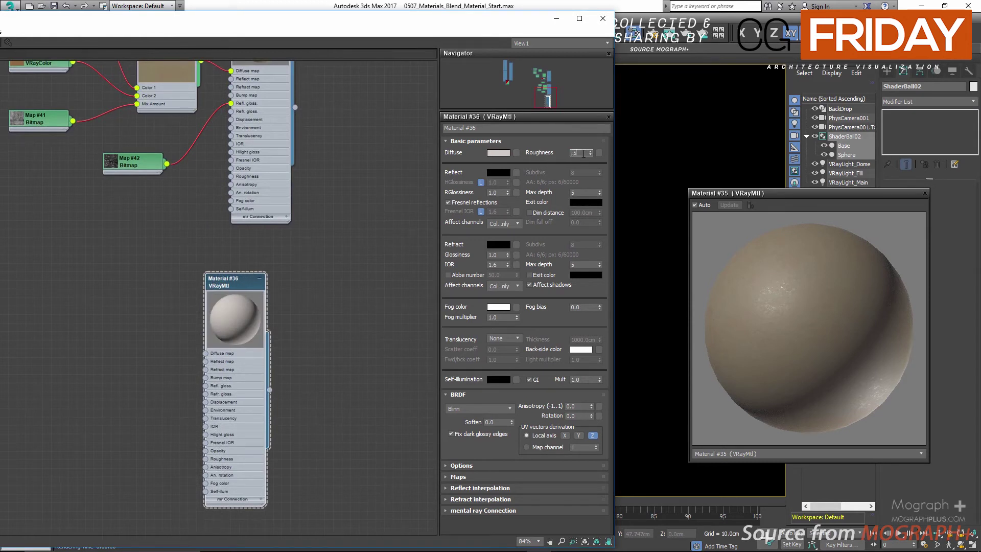
left_click(923, 193)
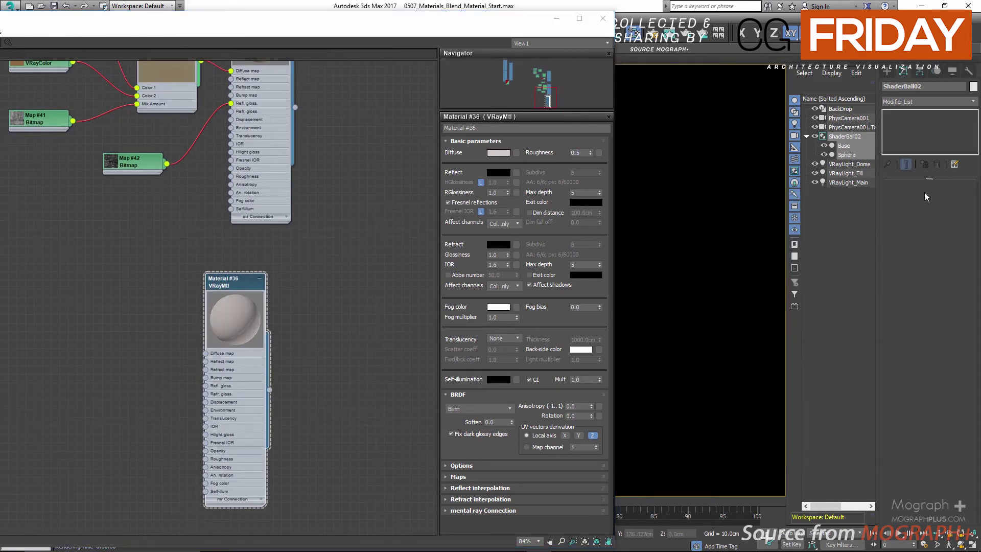
Add a VRayBlendMtl in the empty area beside the three VRayMtl nodes.
scroll(240, 253, "down", 8)
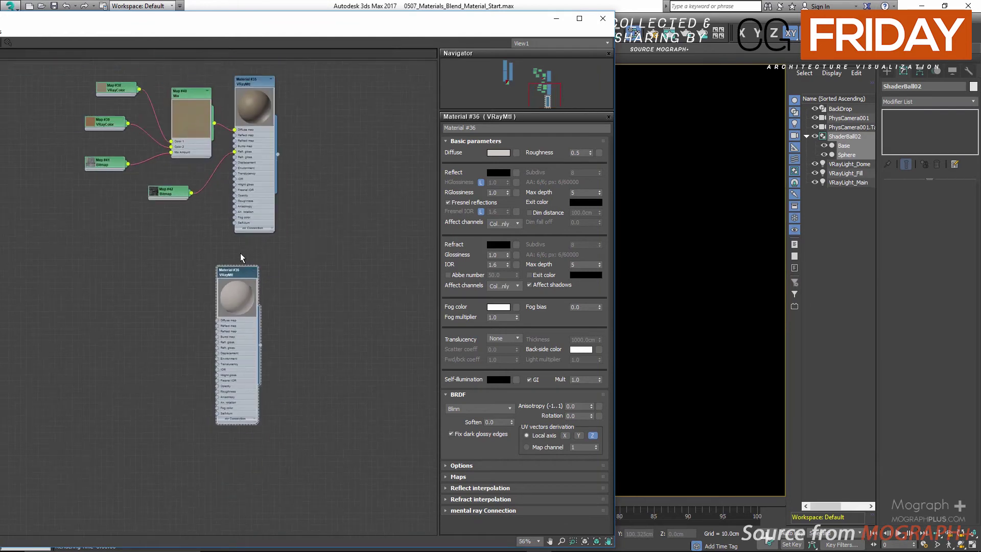
scroll(188, 241, "up", 3)
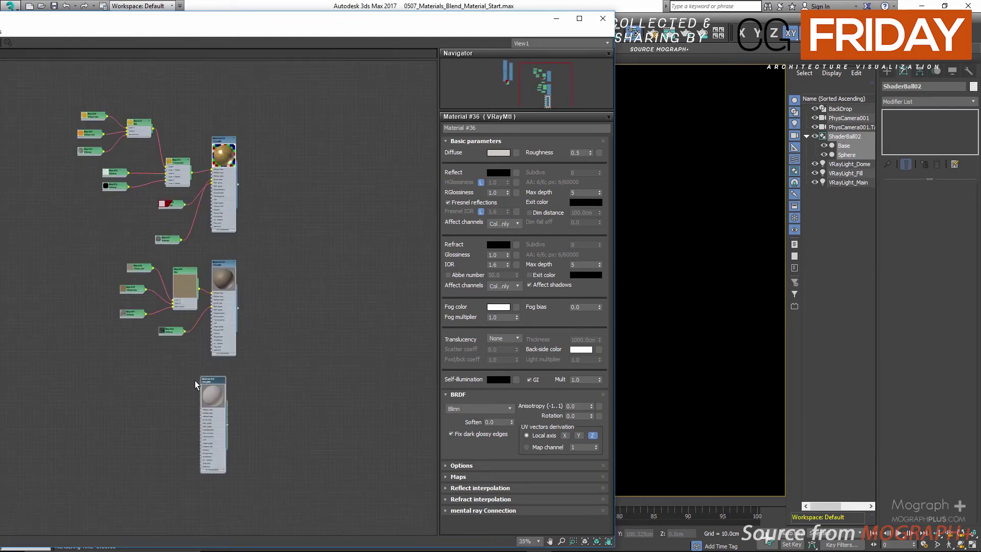
scroll(329, 238, "up", 1)
right_click(300, 267)
mouse_move(381, 290)
mouse_move(425, 305)
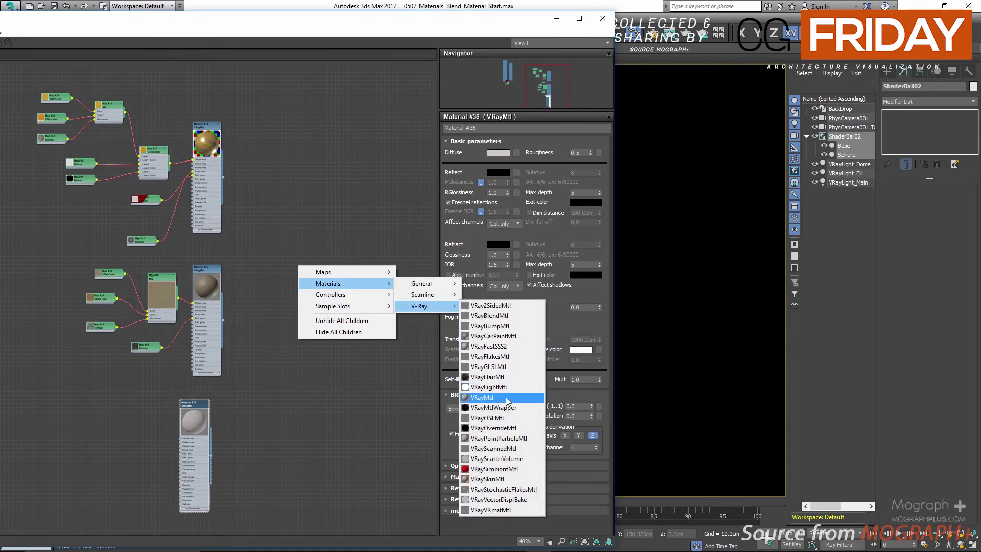
left_click(489, 315)
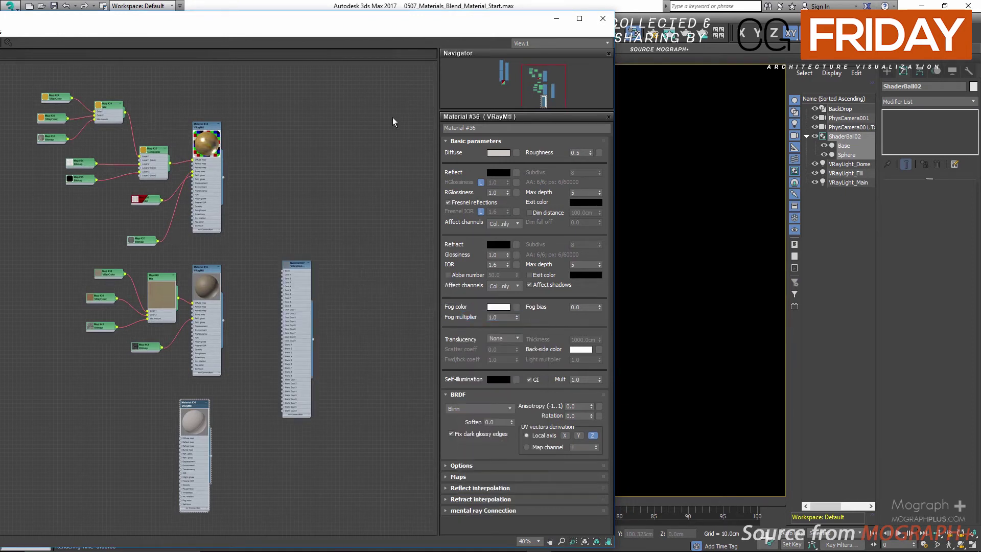
Maximize the material editor and connect the yellow paint material to the VRayBlendMtl's Base and the brown material to Coat 1.
double_click(427, 25)
scroll(482, 273, "up", 5)
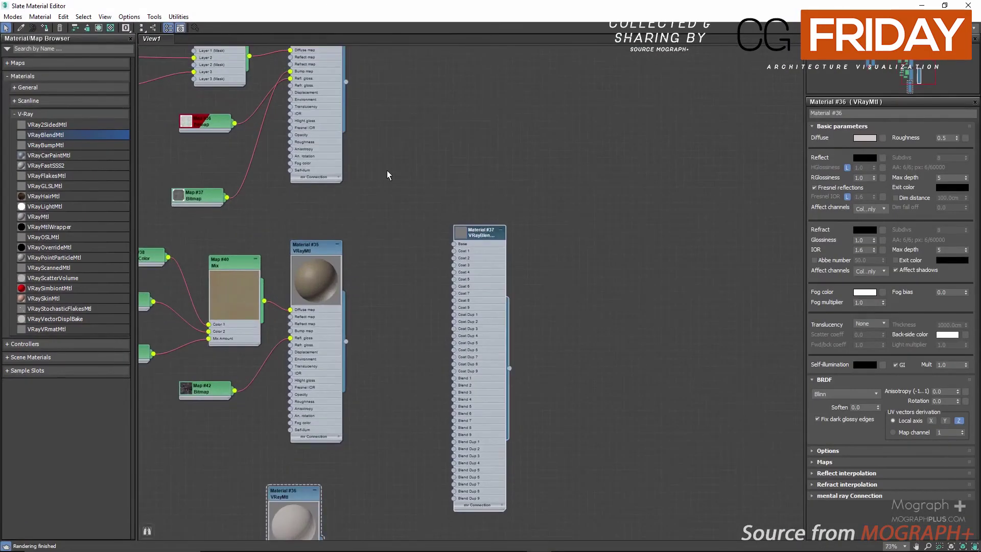
middle_click_drag(387, 175, 382, 199)
left_click_drag(342, 103, 445, 266)
scroll(433, 296, "up", 4)
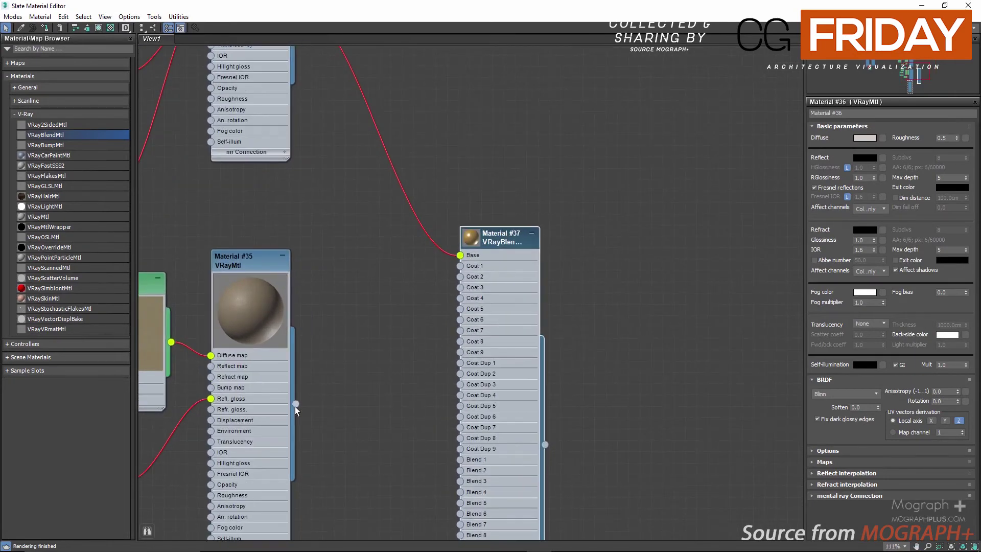
left_click_drag(296, 404, 460, 266)
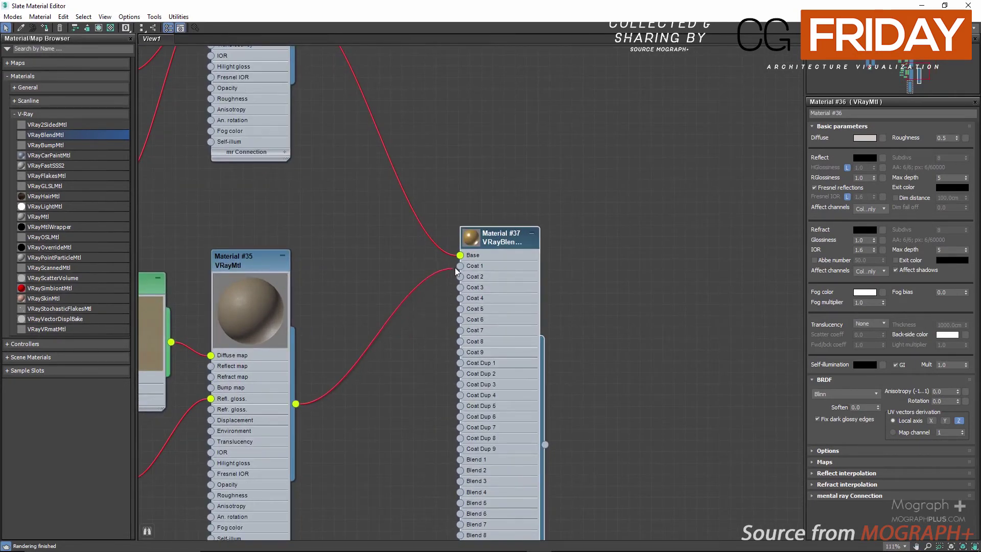
Open the VRayBlendMtl's parameters and connect the light grey material to its Coat 2 slot.
double_click(516, 236)
scroll(513, 200, "down", 5)
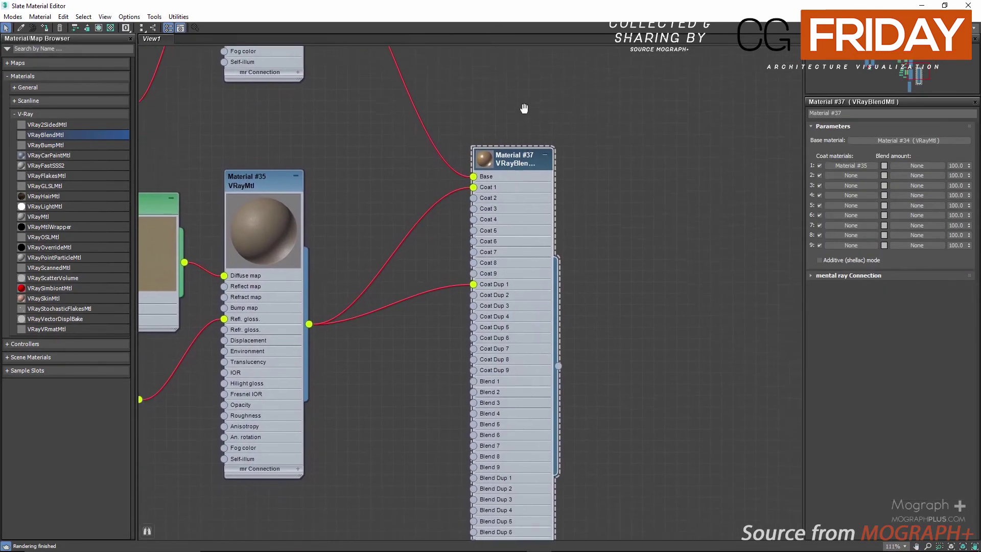
left_click_drag(323, 488, 430, 234)
key("Escape")
middle_click_drag(451, 177, 444, 253)
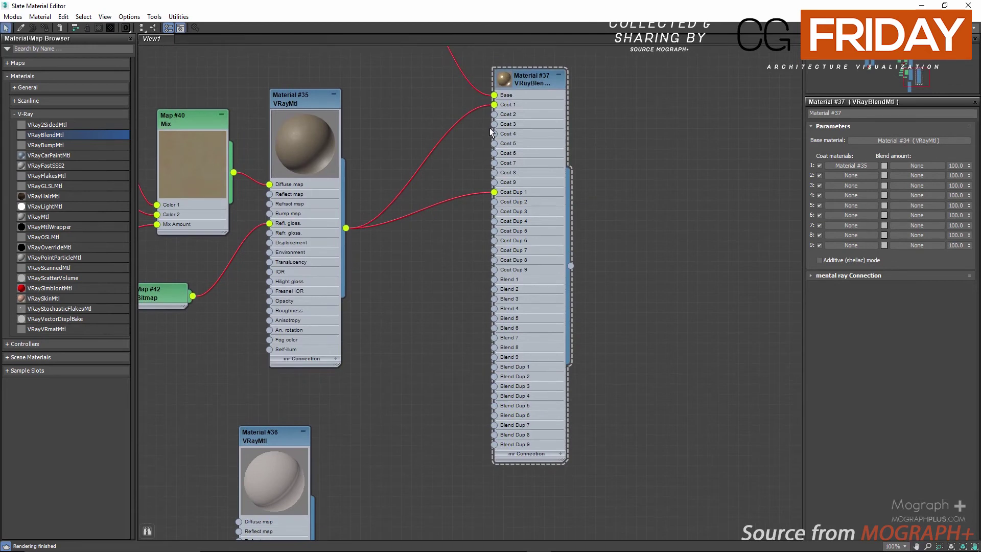
scroll(404, 299, "down", 2)
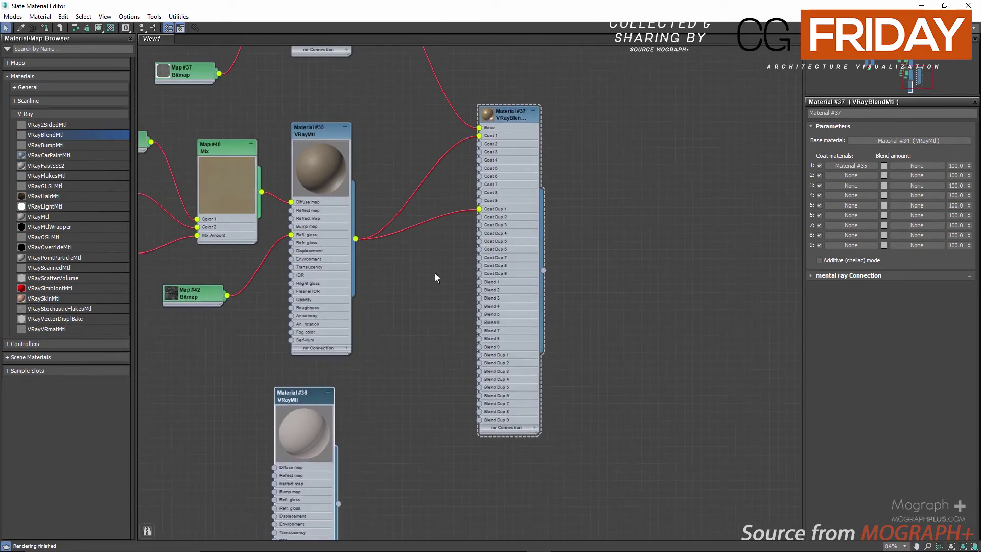
left_click_drag(338, 503, 479, 143)
scroll(385, 309, "down", 3)
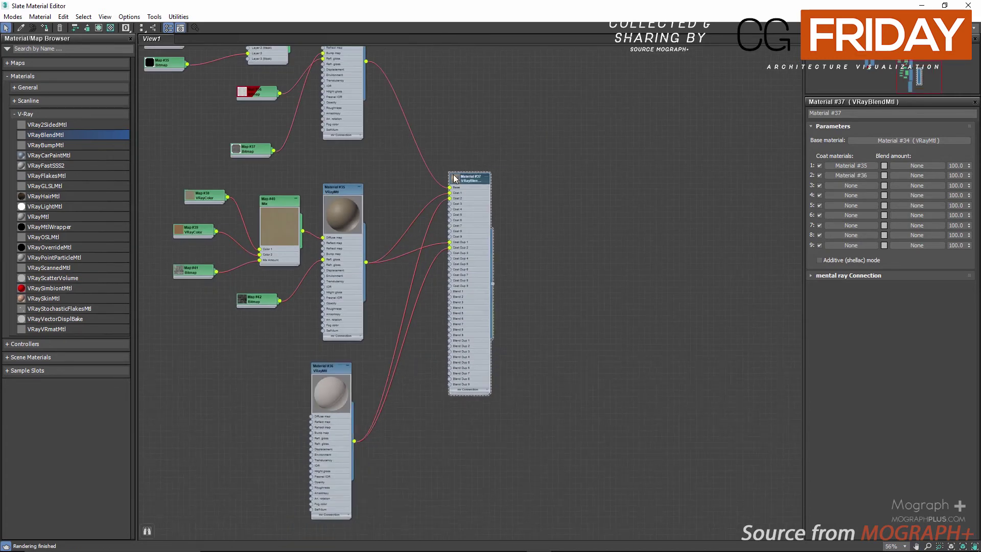
Reposition the VRayBlendMtl node with an enlarged thumbnail and open its preview window, enlarged and moved clear of the nodes.
left_click_drag(461, 176, 473, 155)
right_click(473, 155)
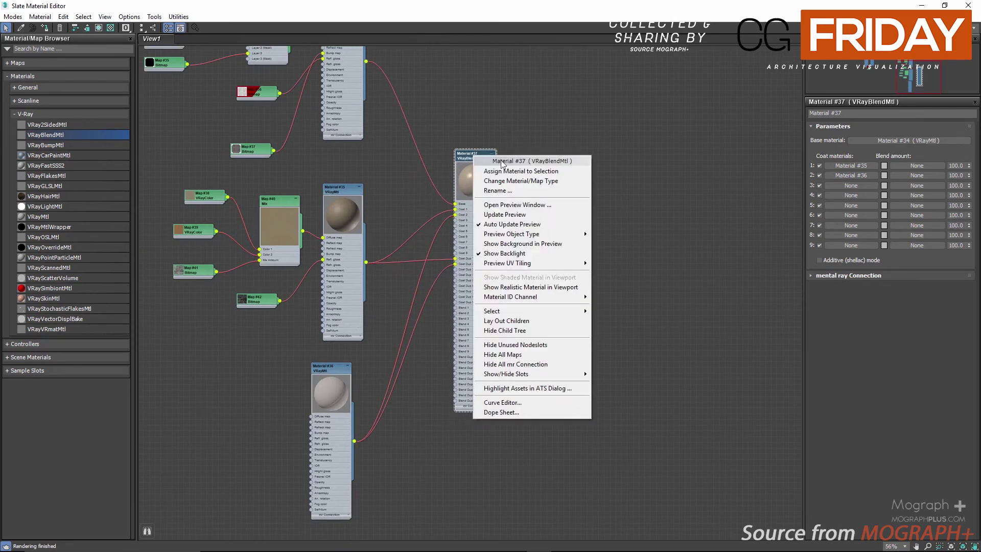
left_click(537, 205)
left_click_drag(582, 333, 746, 493)
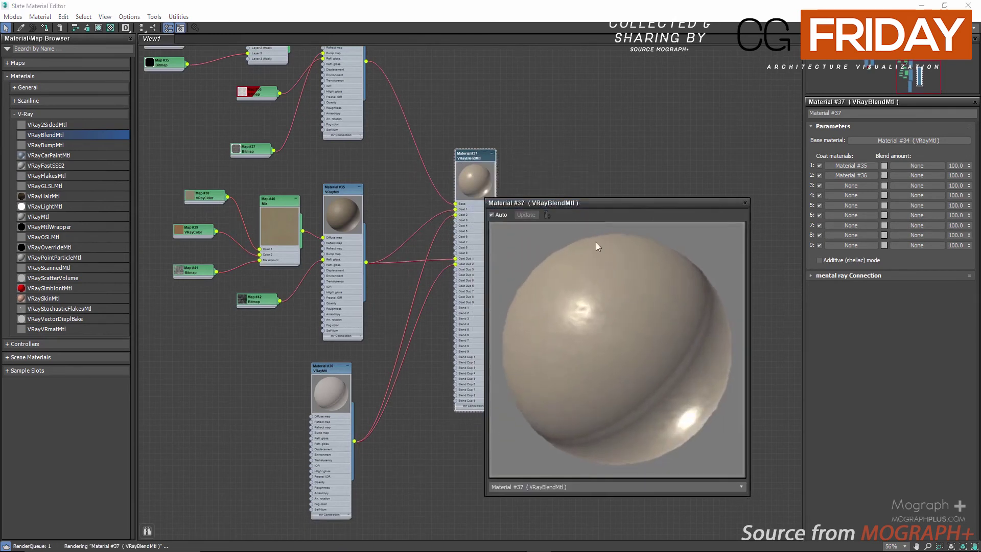
left_click_drag(586, 196, 724, 179)
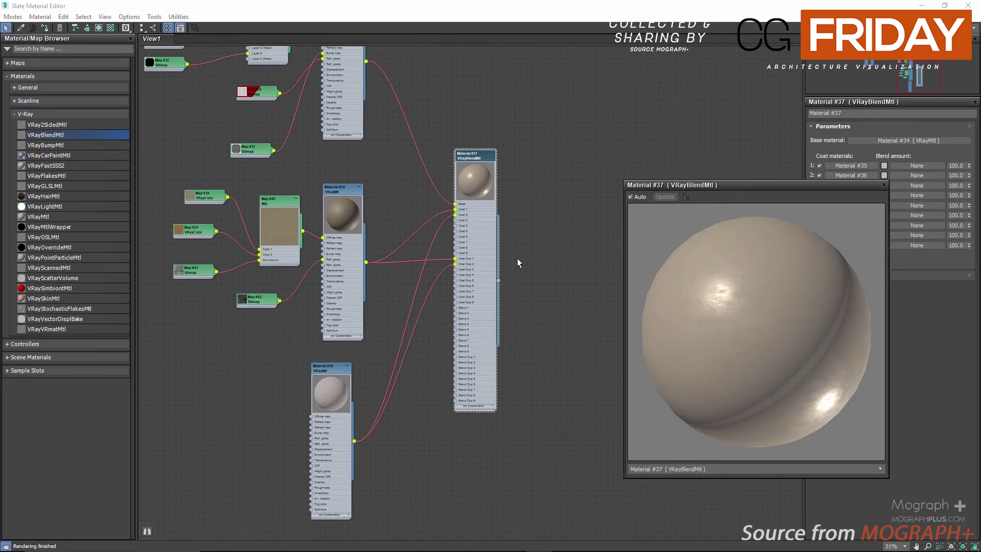
Select all nodes of the blend material network and hide their unused nodeslots.
scroll(516, 259, "down", 3)
middle_click_drag(461, 246, 401, 262)
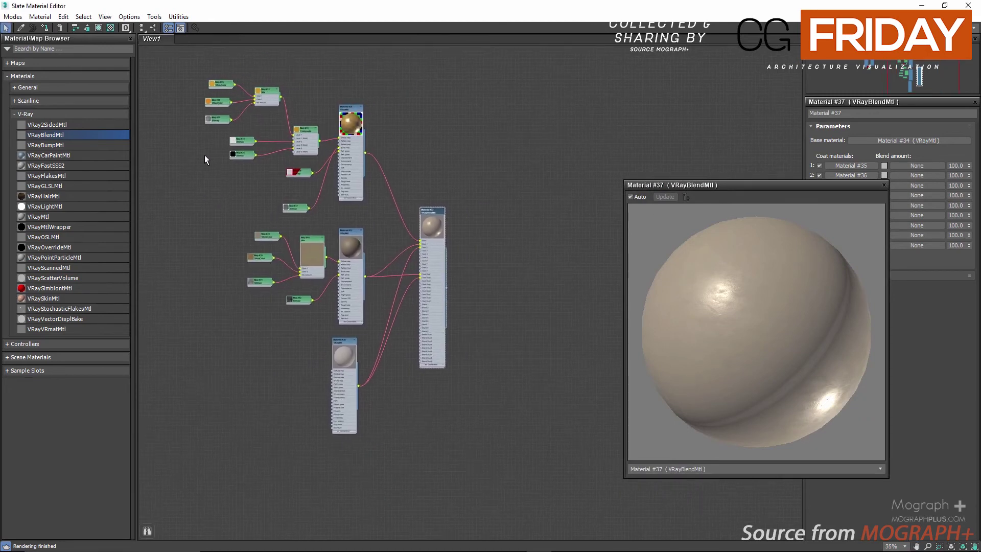
left_click_drag(194, 68, 462, 440)
scroll(422, 216, "up", 3)
right_click(428, 212)
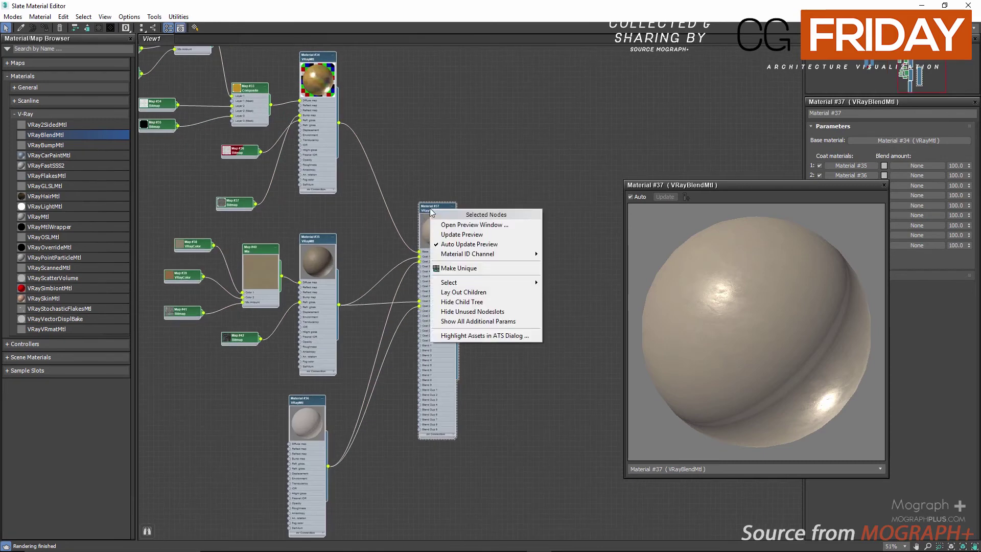
left_click(512, 313)
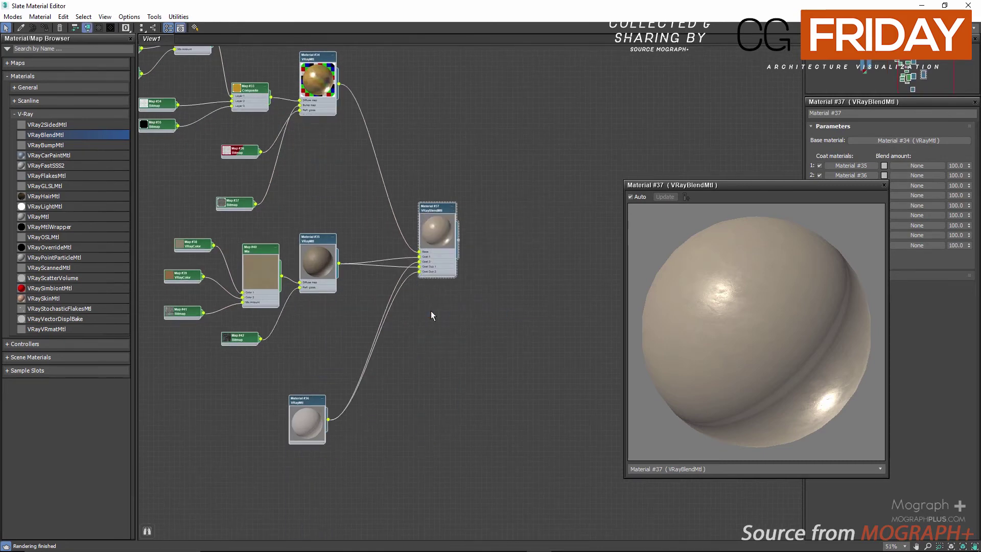
Swap the vertical order of the two bitmaps wired directly into the yellow paint material and close the blend material's preview window.
scroll(382, 320, "down", 3)
scroll(277, 305, "up", 2)
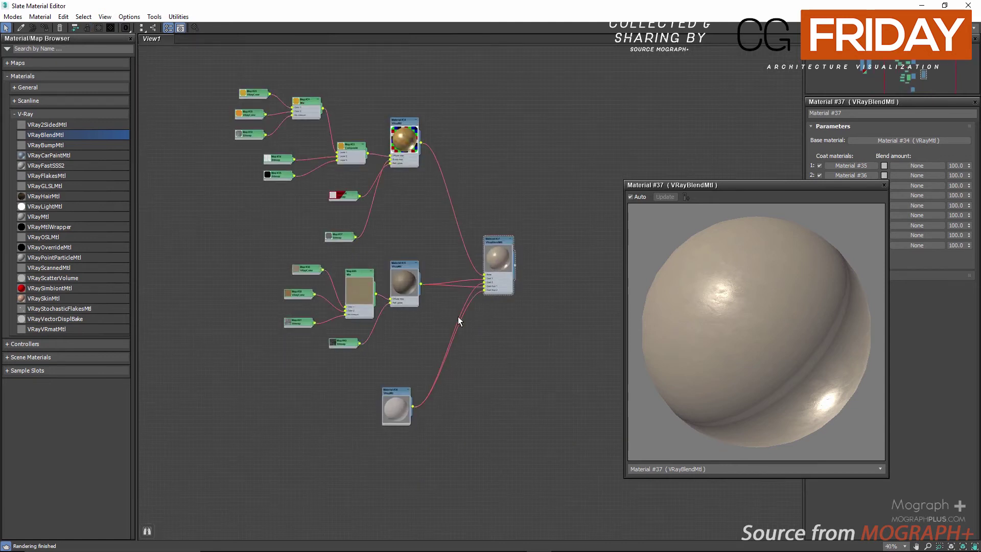
scroll(458, 317, "up", 5)
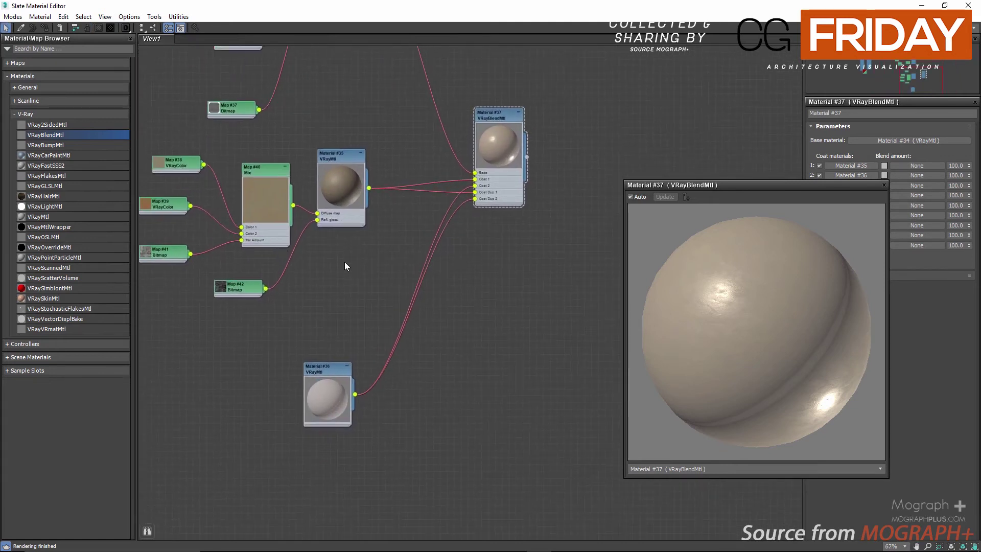
scroll(347, 266, "down", 2)
middle_click_drag(336, 289, 401, 345)
scroll(402, 342, "down", 1)
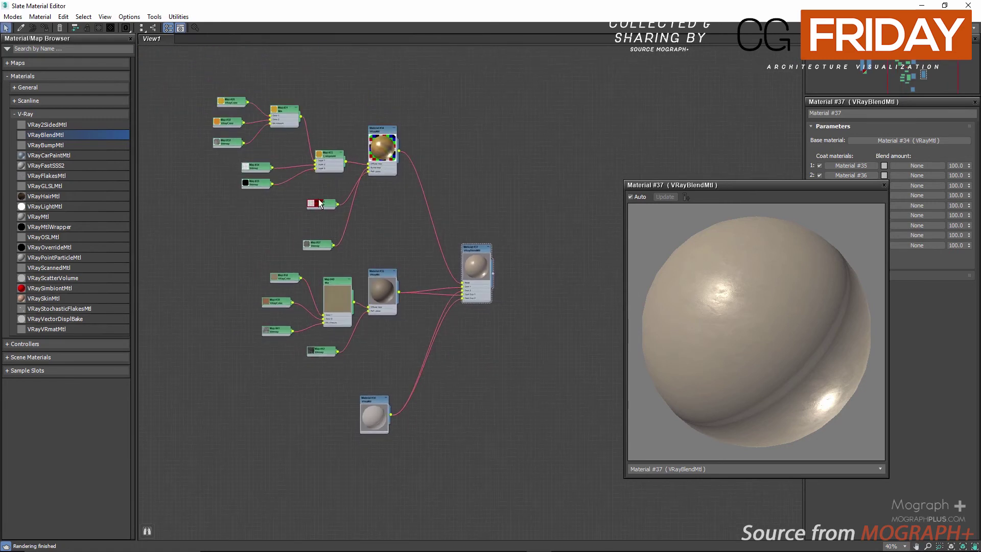
left_click_drag(320, 204, 322, 188)
left_click_drag(325, 247, 325, 193)
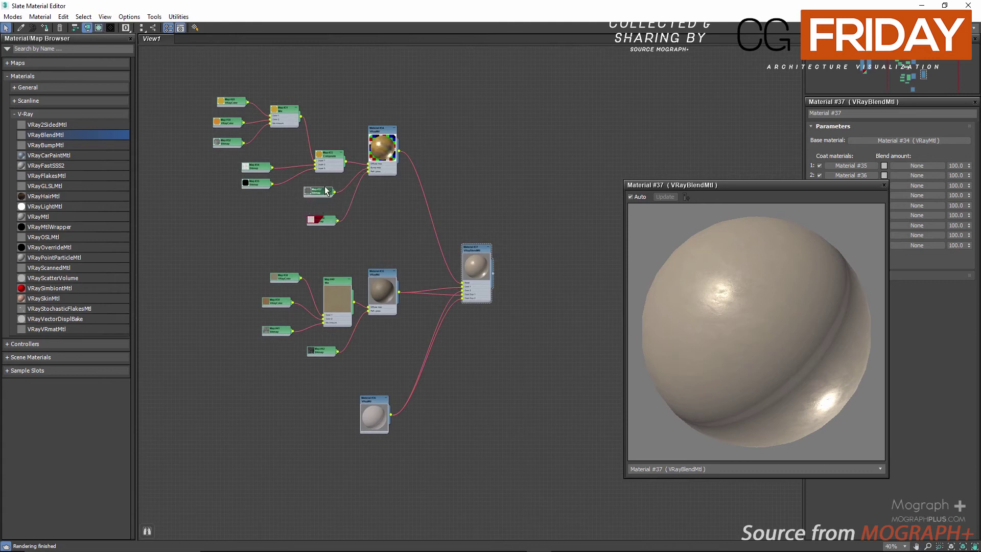
scroll(516, 287, "up", 1)
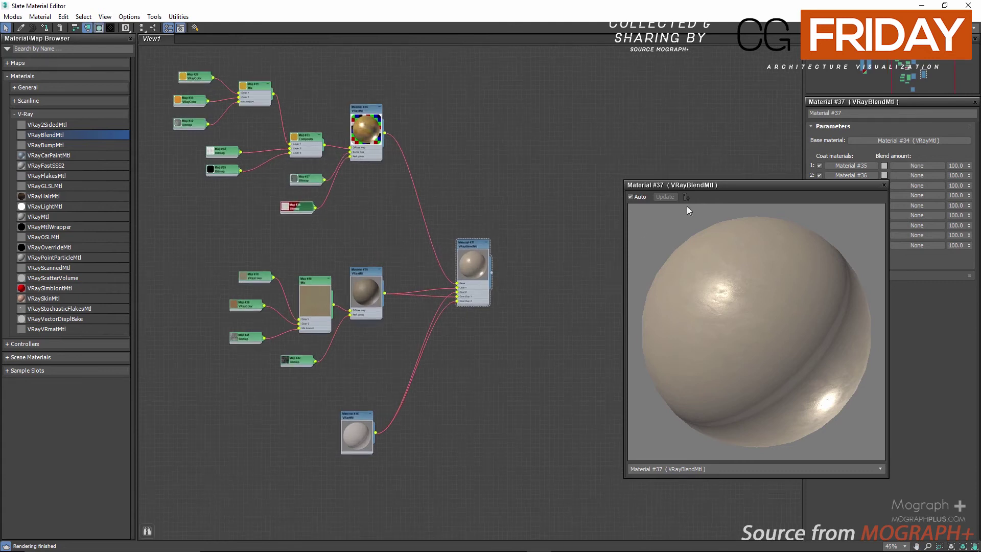
left_click_drag(871, 184, 769, 264)
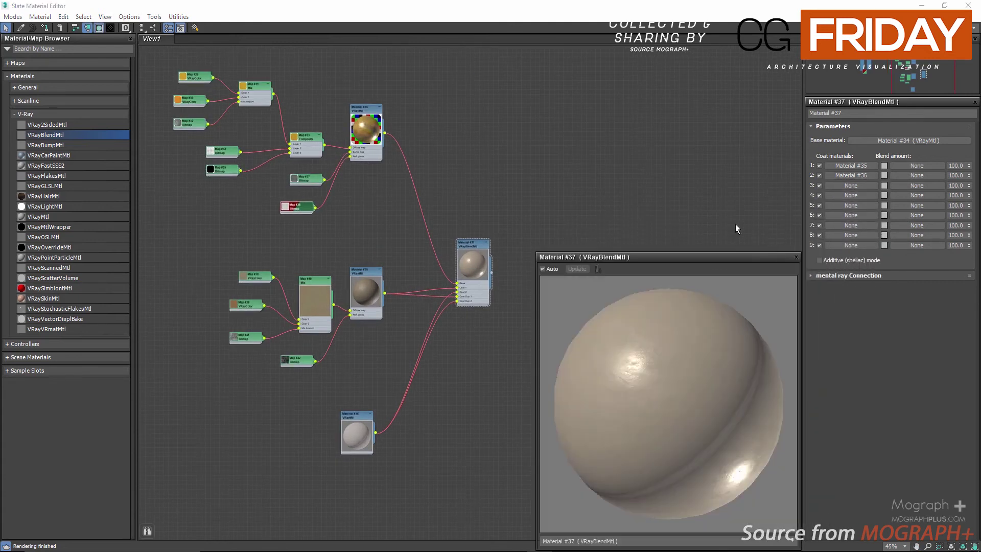
left_click(795, 257)
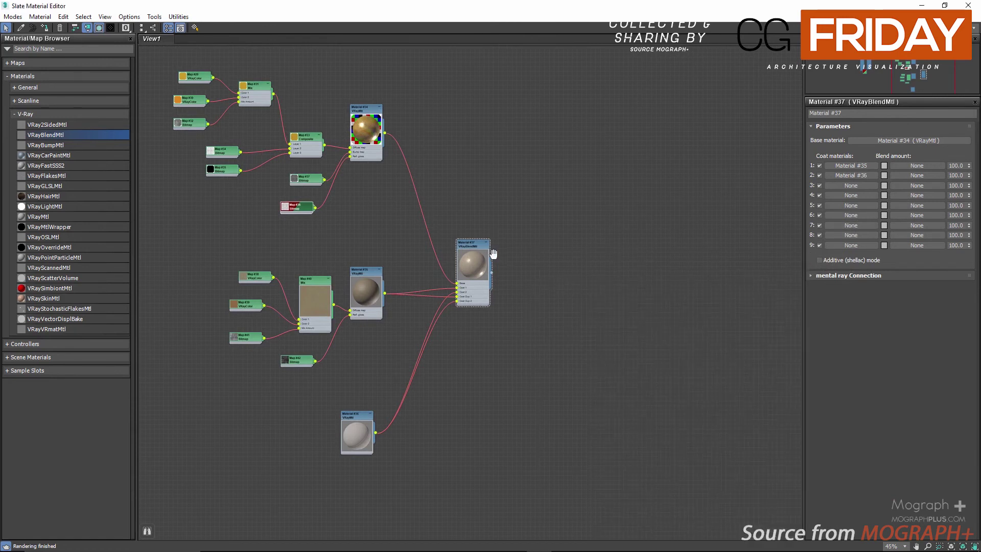
Add a Composite map below the VRayBlendMtl, enlarge its node preview and move it away from the blend node.
middle_click_drag(416, 370, 462, 304)
scroll(462, 305, "up", 2)
middle_click_drag(405, 254, 384, 248)
right_click(571, 292)
mouse_move(622, 306)
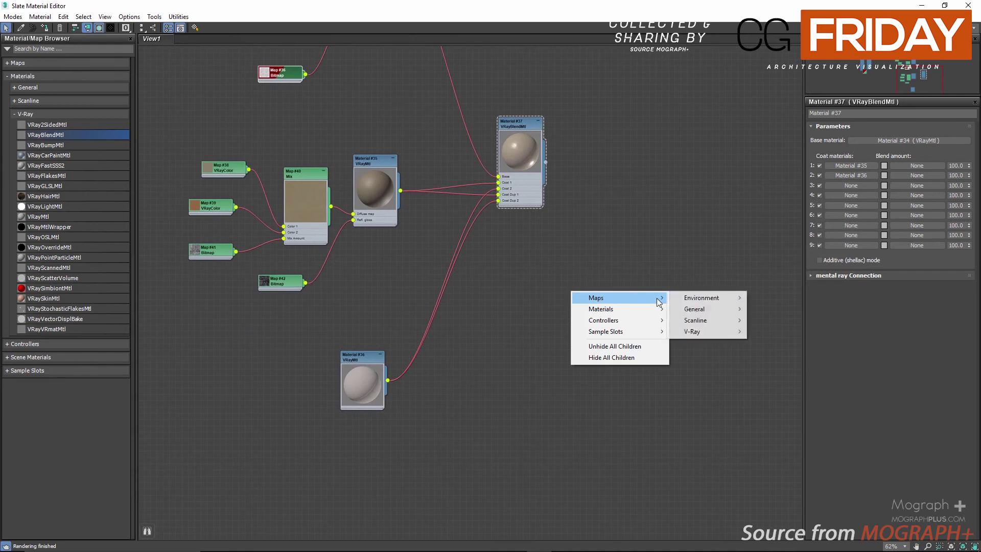
mouse_move(695, 309)
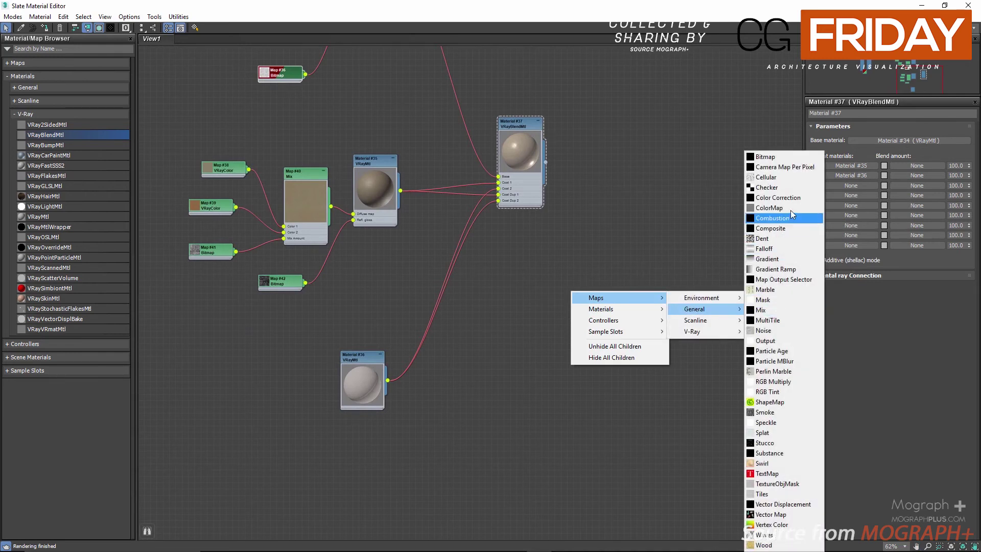
left_click(789, 229)
scroll(530, 300, "up", 3)
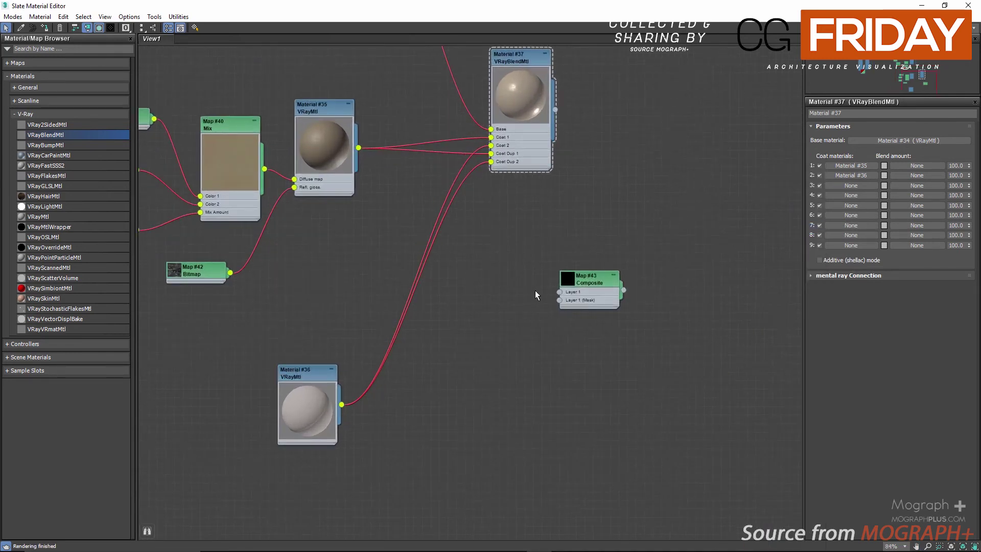
double_click(566, 278)
middle_click_drag(564, 287, 437, 332)
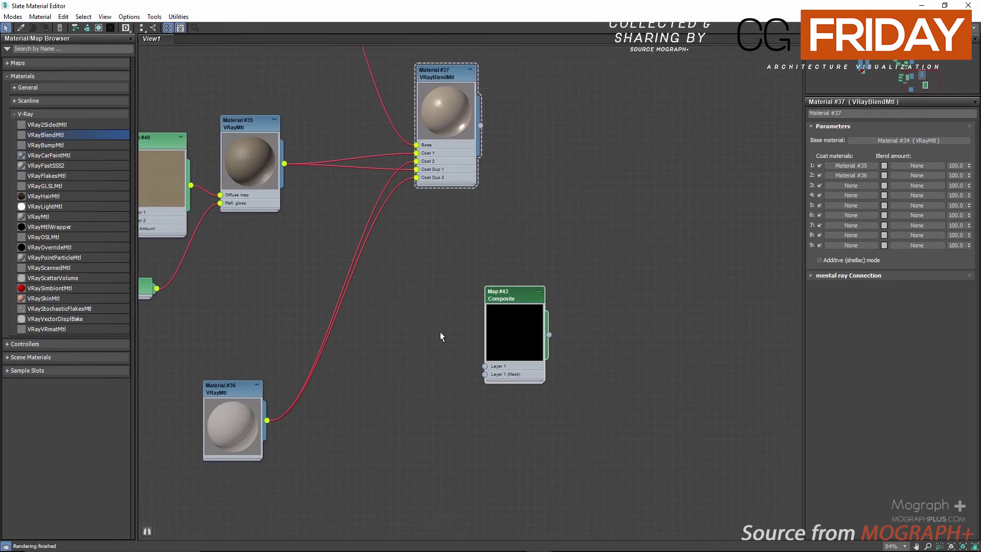
scroll(437, 332, "up", 1)
left_click_drag(524, 291, 578, 255)
Add a VRayCurvature map beside the Composite, enlarge its node preview and open its parameters.
right_click(456, 250)
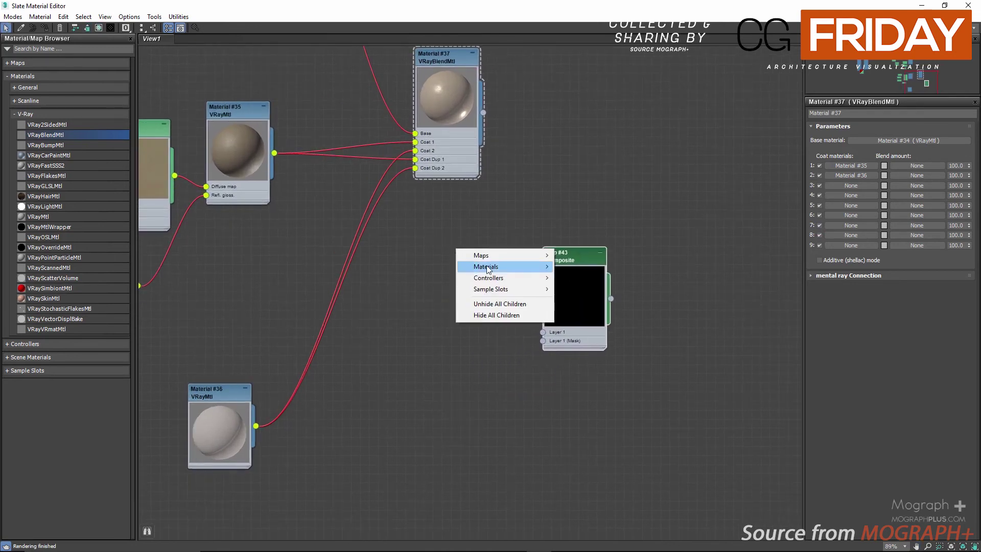
mouse_move(508, 255)
mouse_move(603, 290)
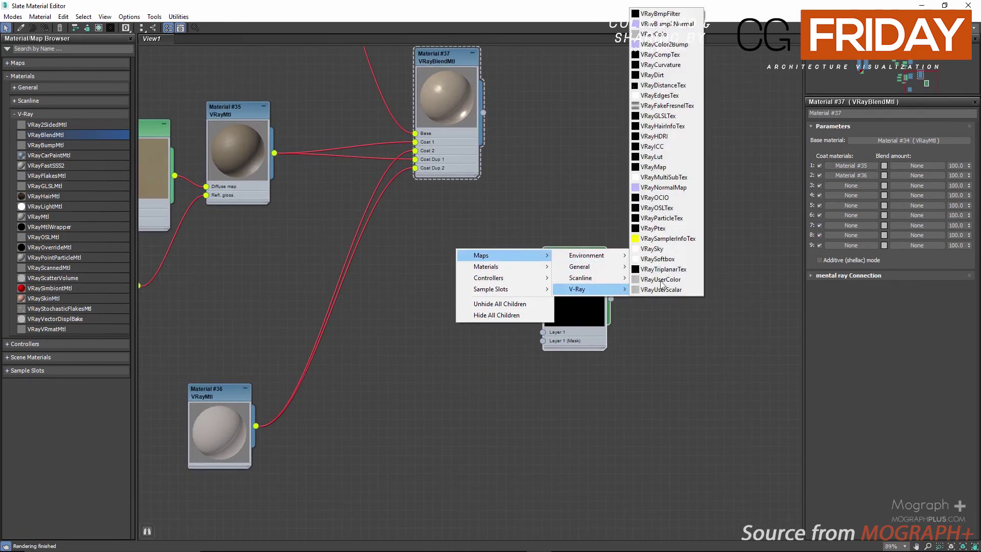
left_click(676, 64)
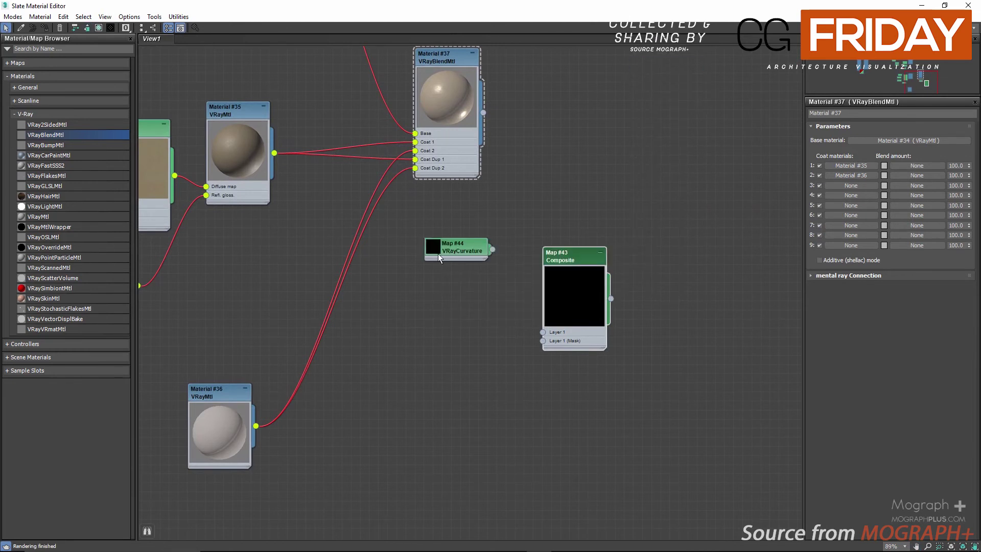
double_click(428, 250)
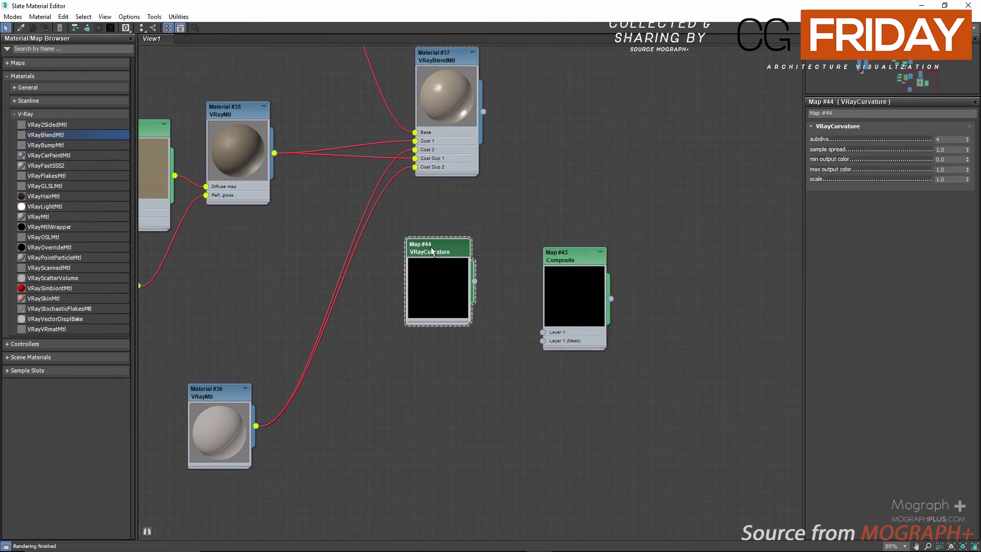
Connect the VRayCurvature map to the Composite's Layer 1 and space the two nodes further apart.
left_click_drag(571, 259, 588, 280)
scroll(512, 362, "up", 2)
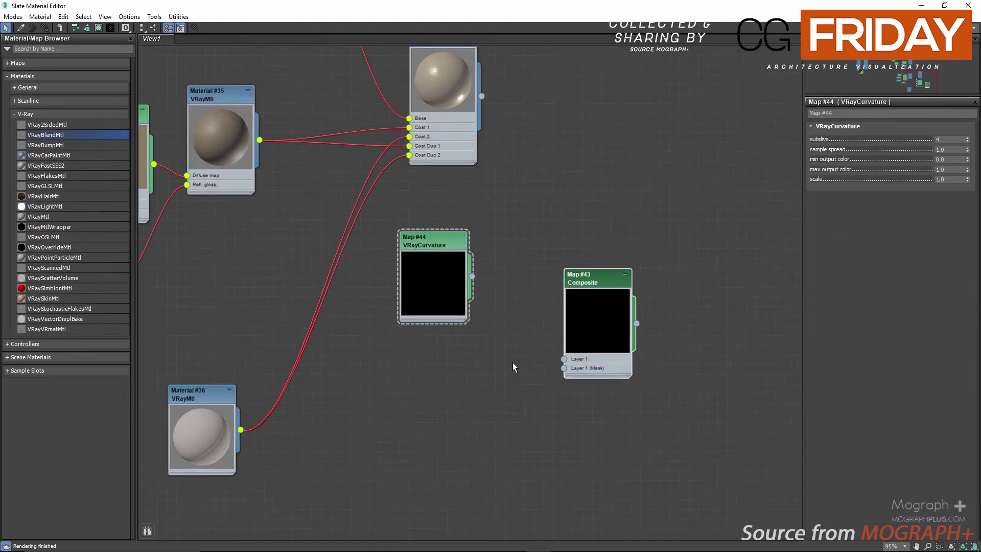
left_click_drag(568, 360, 482, 279)
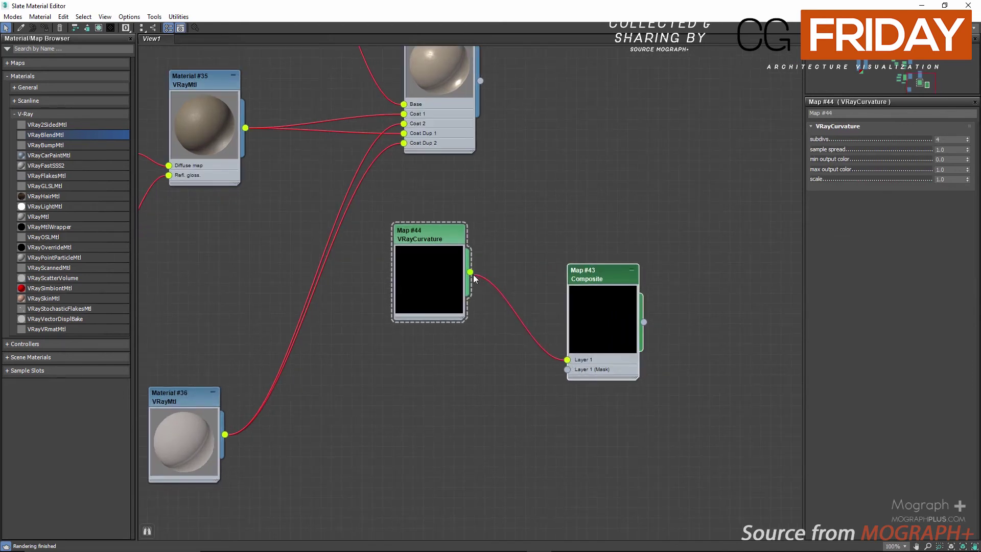
left_click_drag(611, 277, 620, 297)
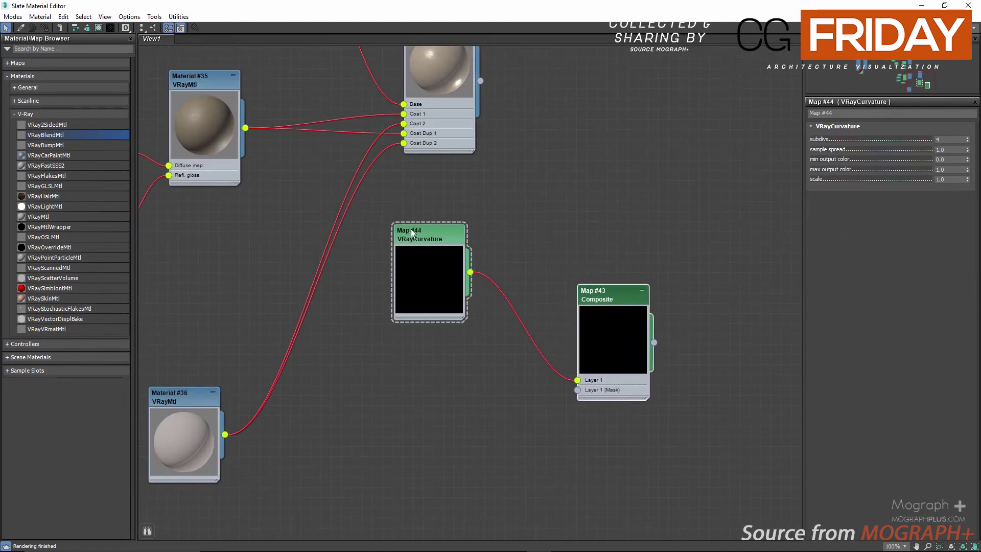
left_click_drag(406, 226, 385, 226)
scroll(482, 240, "down", 1)
Add a VRayMtl beside the Composite, feed the Composite into its diffuse map, and restore the material editor to a smaller window.
right_click(643, 175)
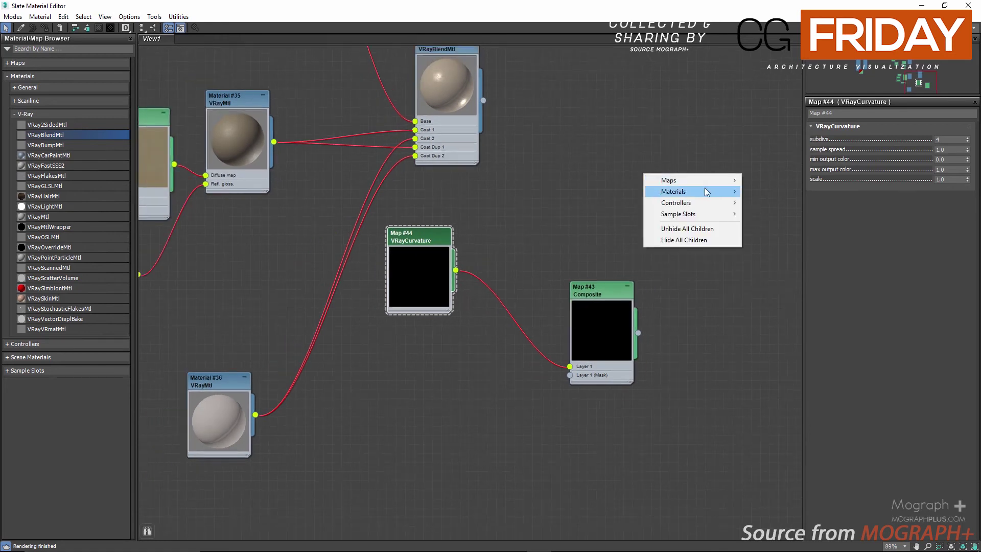
mouse_move(713, 193)
mouse_move(770, 213)
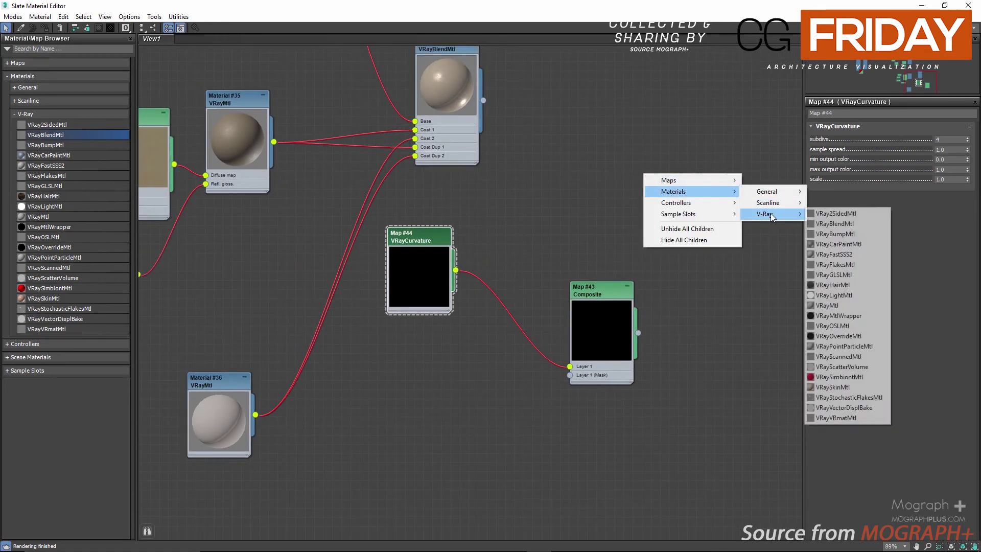
left_click(826, 305)
left_click_drag(615, 186, 698, 202)
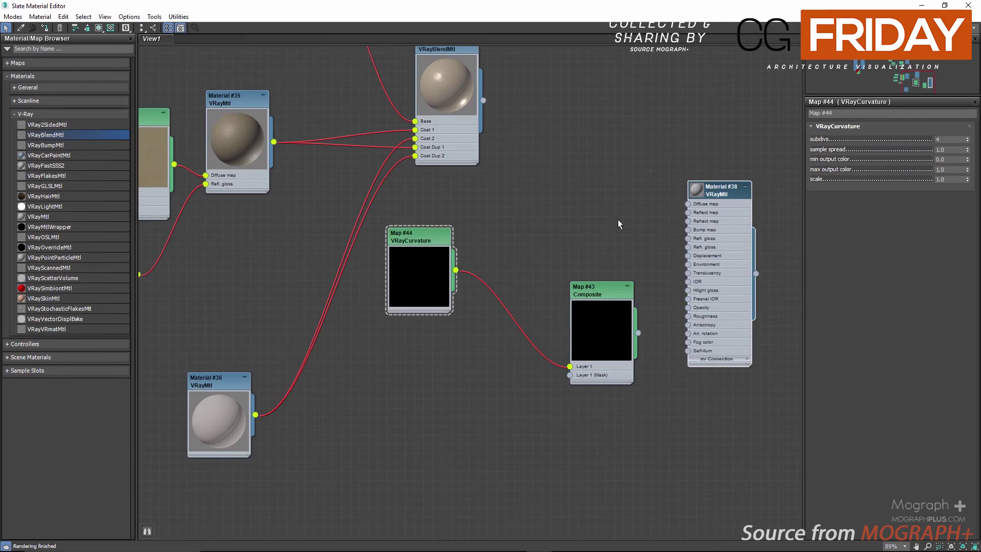
left_click_drag(689, 204, 637, 333)
middle_click_drag(521, 272, 377, 281)
left_click(943, 5)
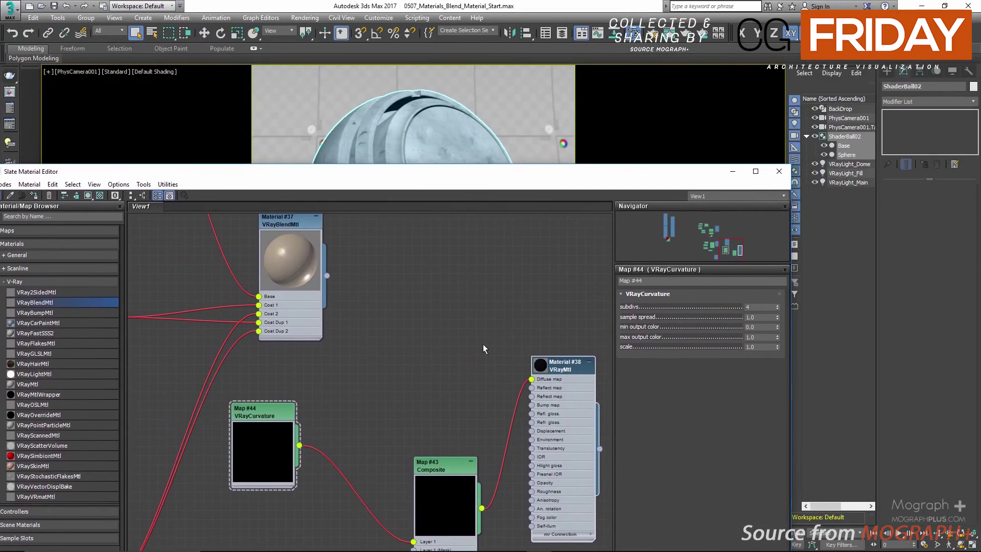
Assign the helper VRayMtl to the selected shader ball and move the material editor aside to uncover the main window.
right_click(544, 364)
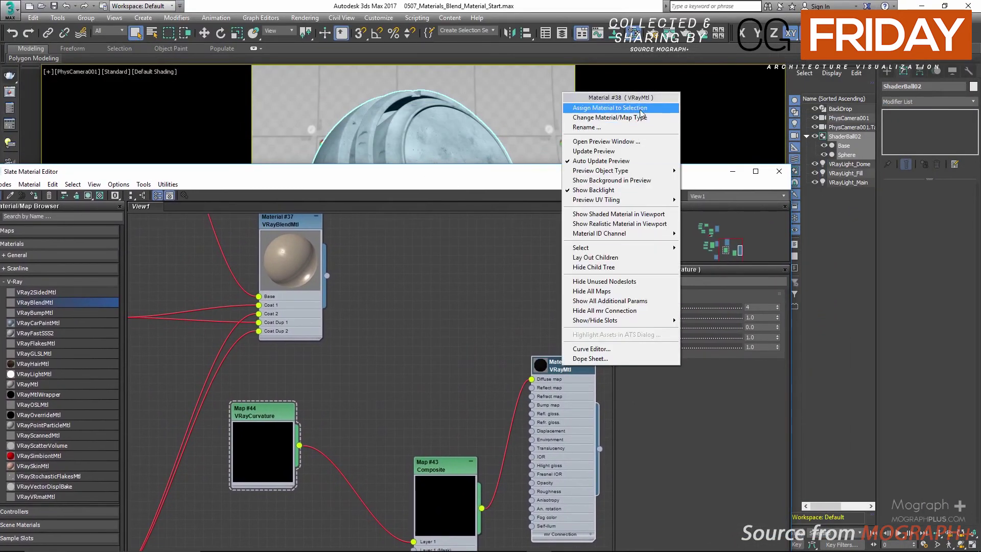
left_click(588, 115)
left_click_drag(562, 182, 420, 114)
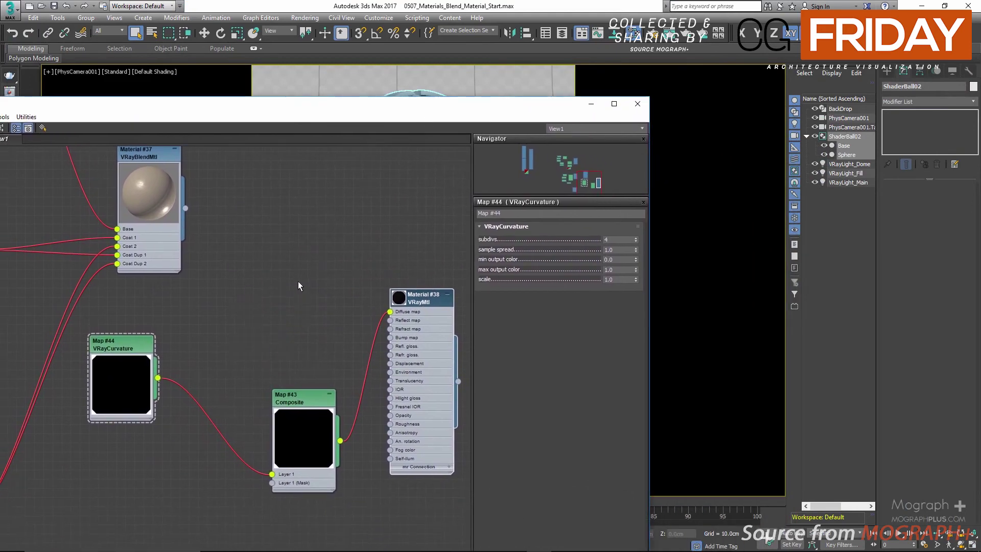
Render the camera view to preview the VRayCurvature map on the shader ball, stop the render and close the frame buffer.
scroll(306, 268, "down", 3)
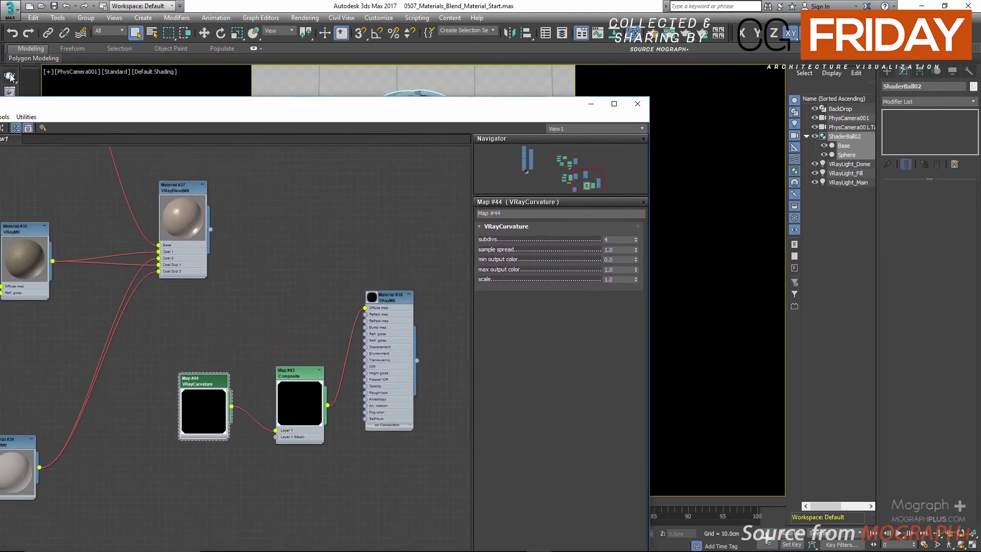
key("shift+q")
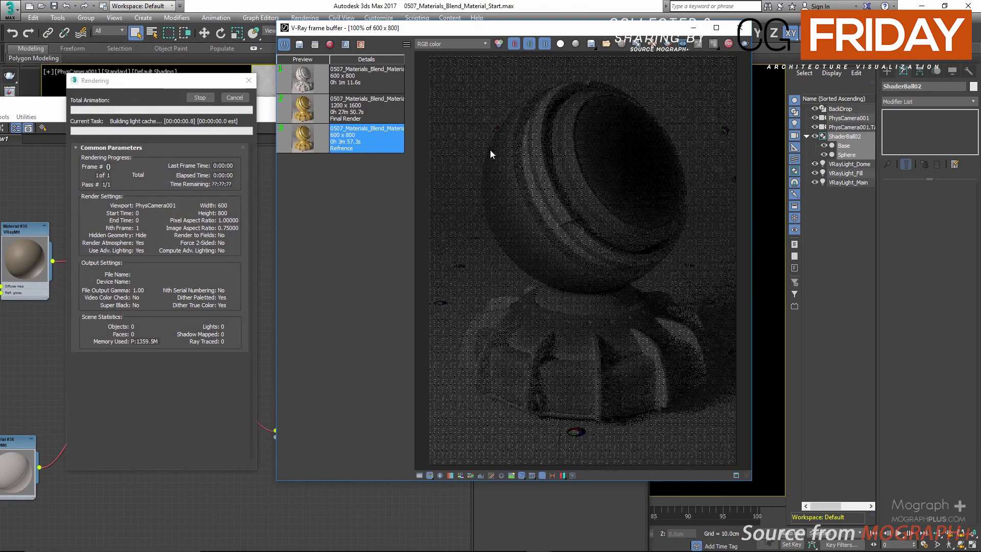
left_click(729, 45)
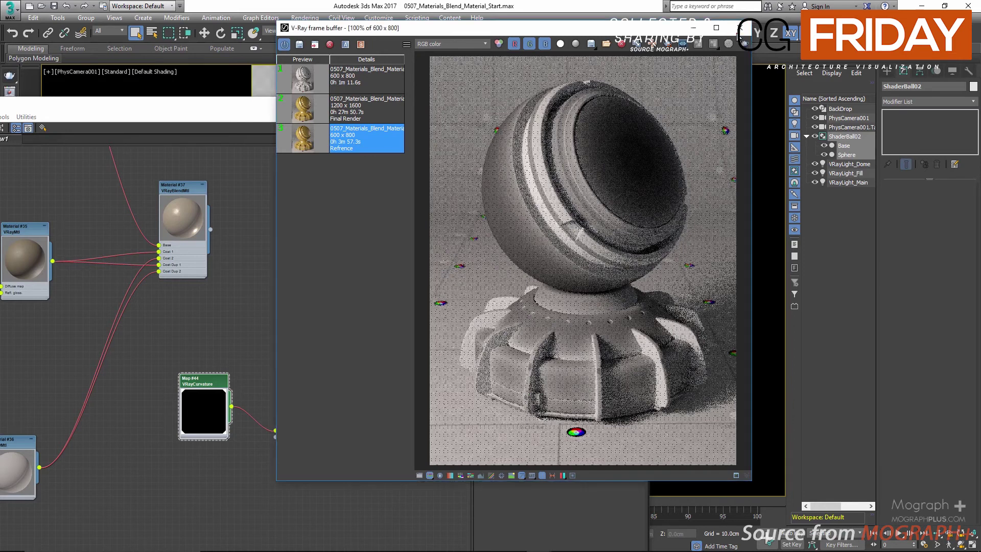
left_click(739, 35)
Set the VRayCurvature map's sample spread to 0.4 and its scale to 2.0.
scroll(240, 408, "up", 2)
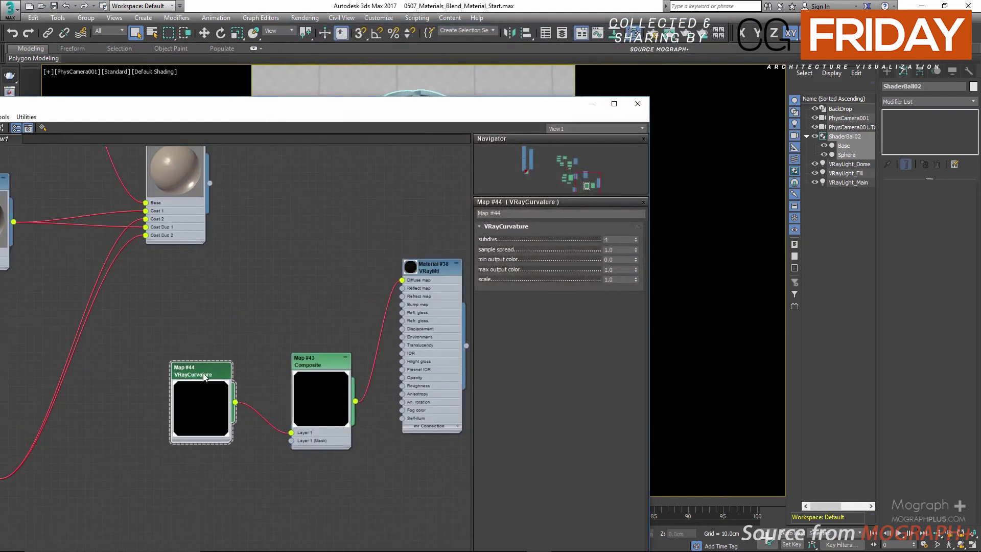
double_click(622, 250)
double_click(621, 280)
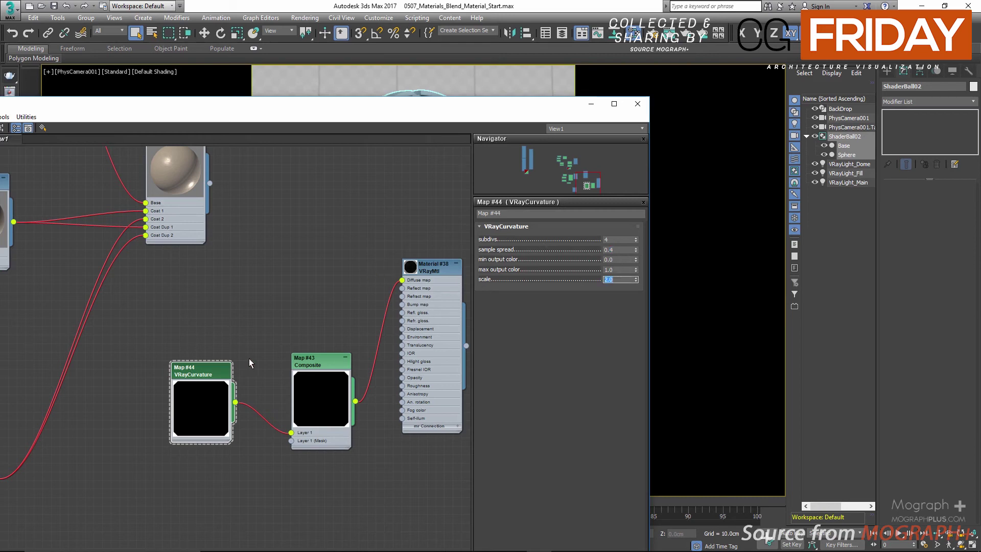
Add a second layer to the Composite, load BW18.png into it as a Bitmap, and place the bitmap node below the VRayCurvature node.
scroll(300, 329, "up", 1)
middle_click_drag(300, 328, 286, 292)
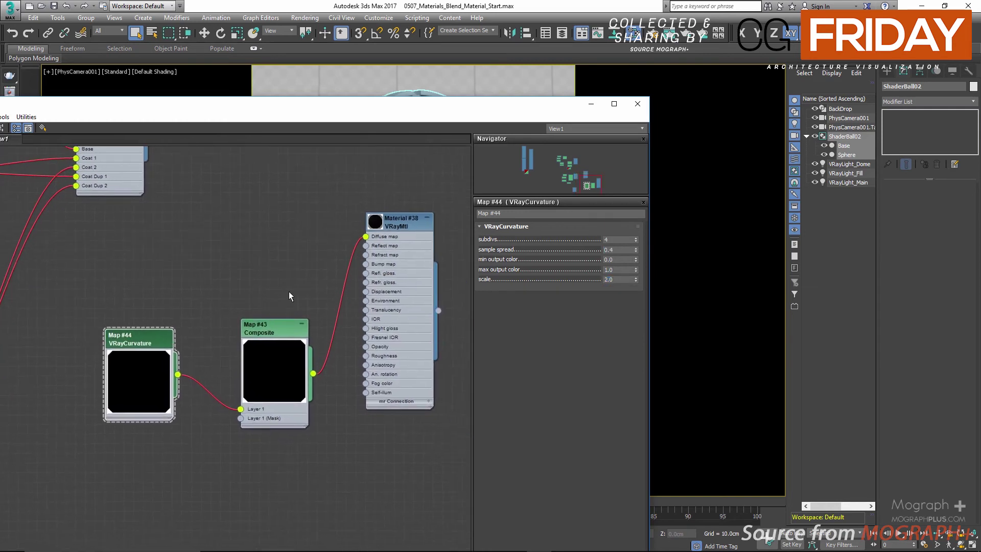
double_click(281, 333)
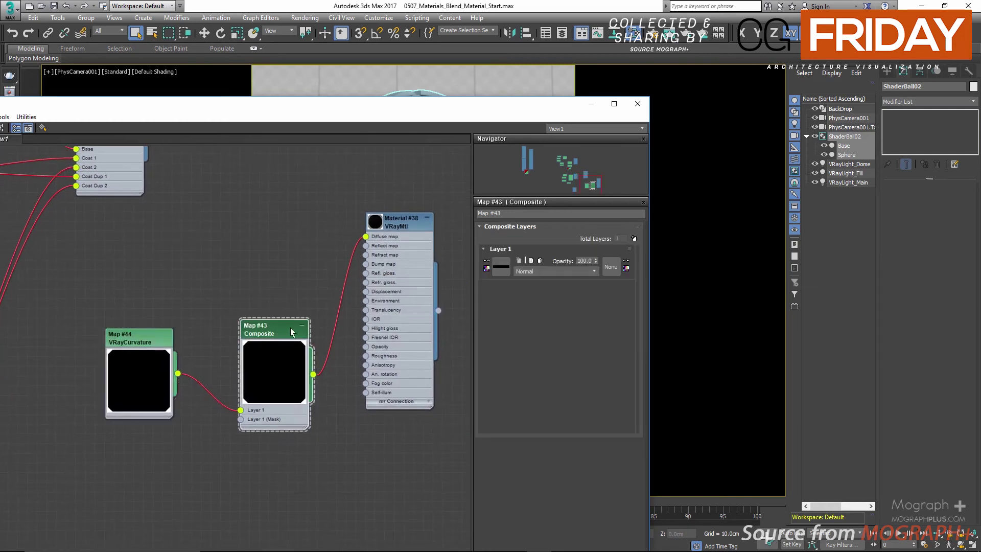
left_click(634, 238)
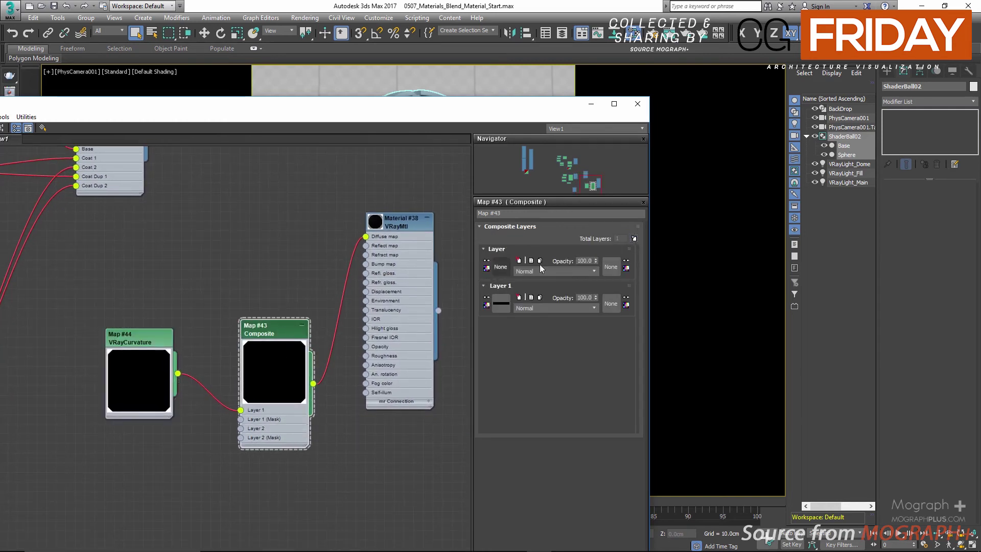
left_click(500, 266)
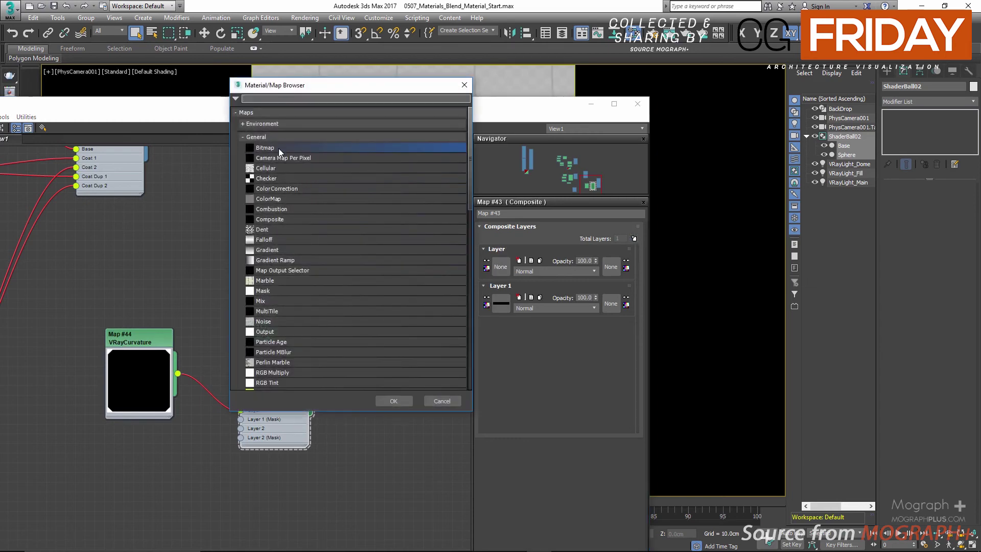
double_click(279, 147)
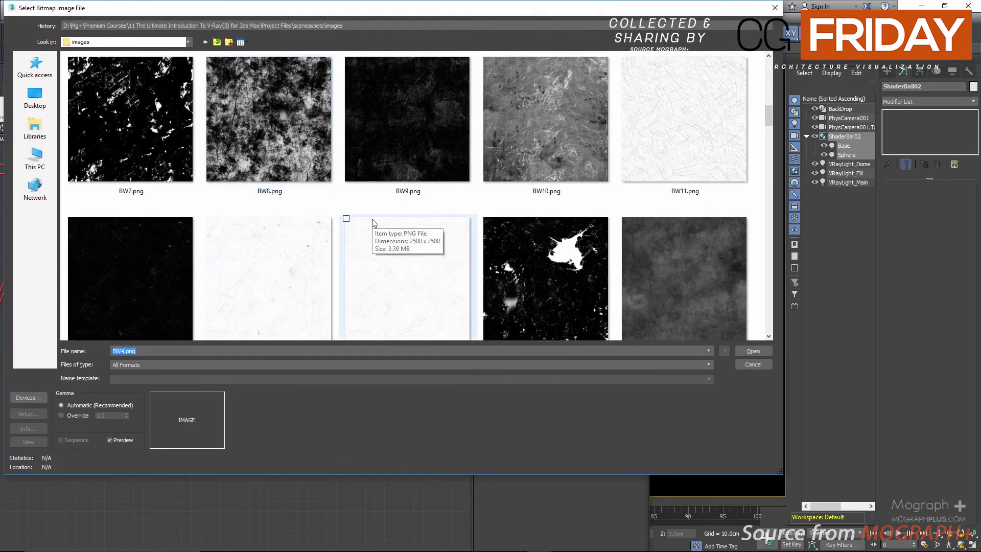
left_click(388, 147)
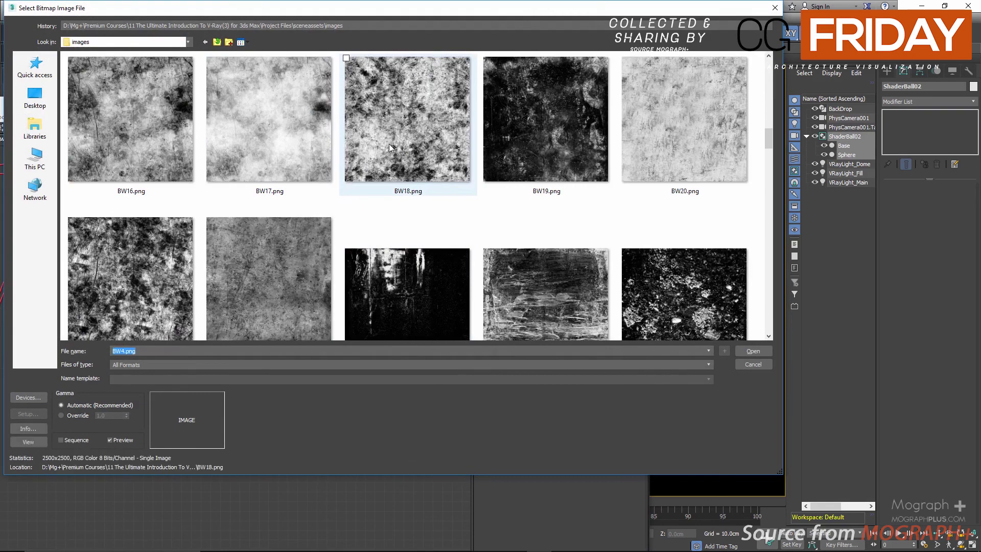
double_click(390, 138)
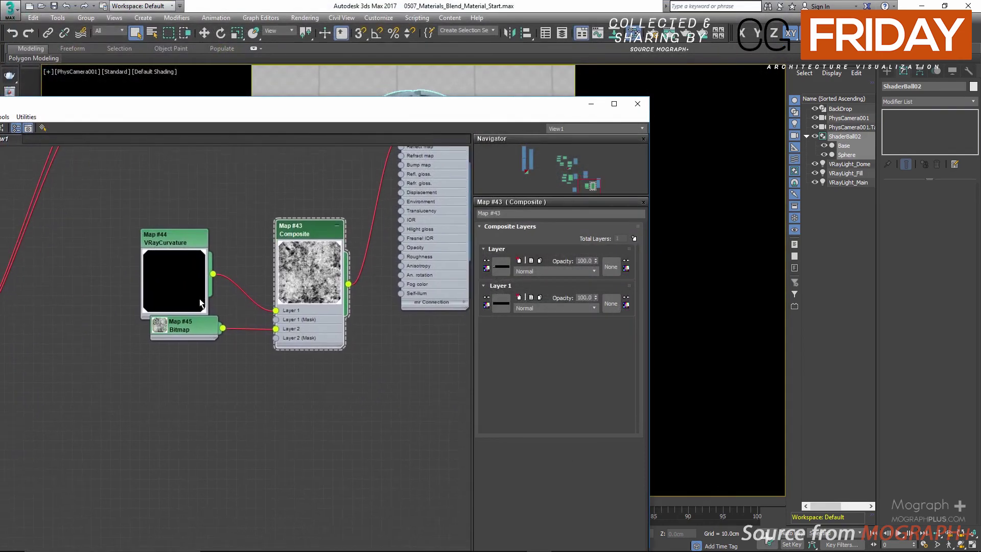
left_click_drag(180, 338, 165, 371)
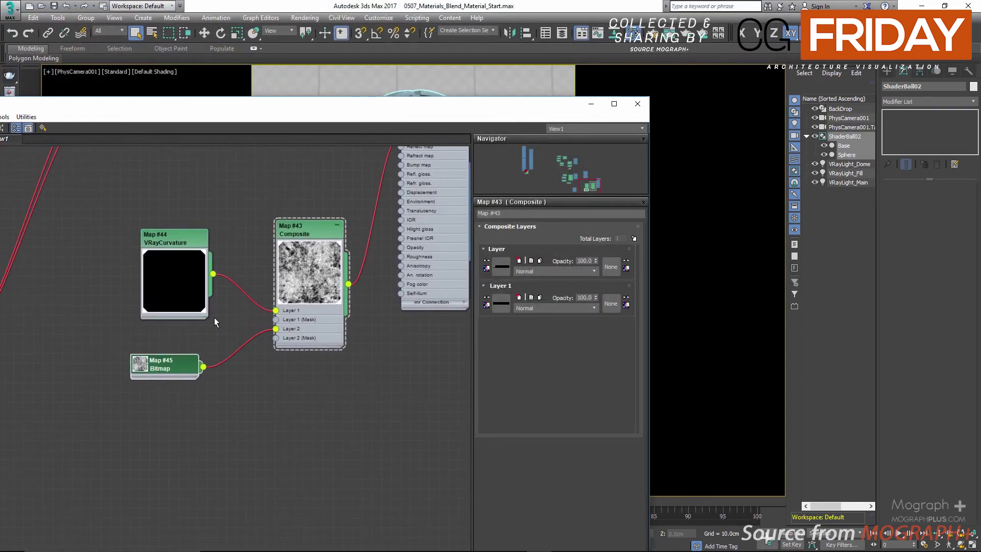
Set the blend mode of the Composite's Layer 2 to Subtract.
middle_click_drag(254, 277, 218, 338)
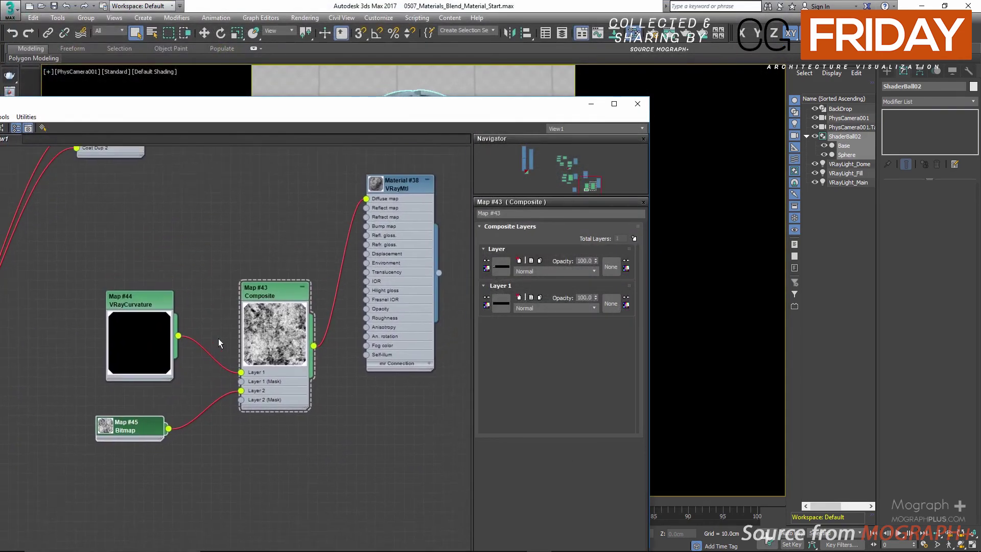
left_click(533, 272)
left_click(557, 298)
Render the shader ball to check the subtracted bitmap layer, stop the render and close the frame buffer.
left_click(12, 77)
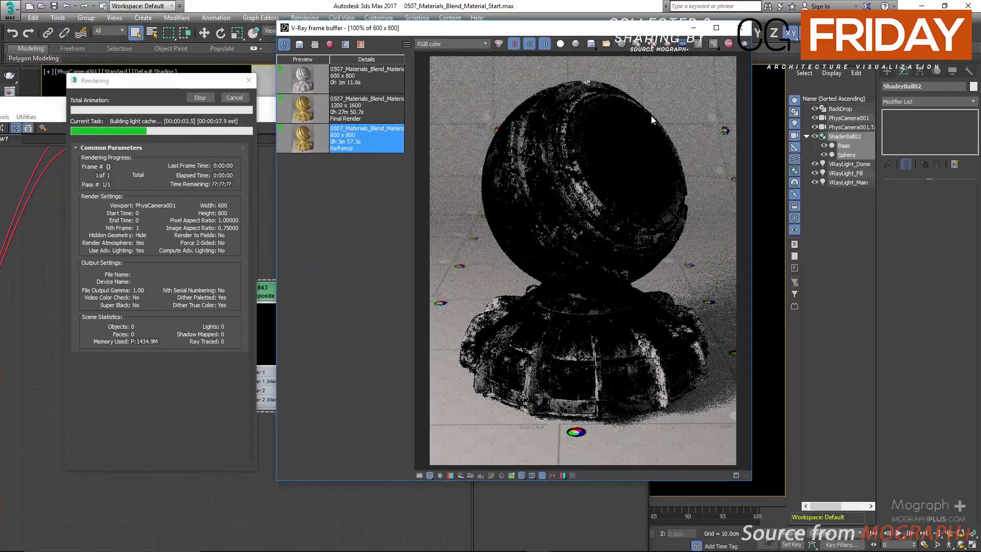
left_click(728, 44)
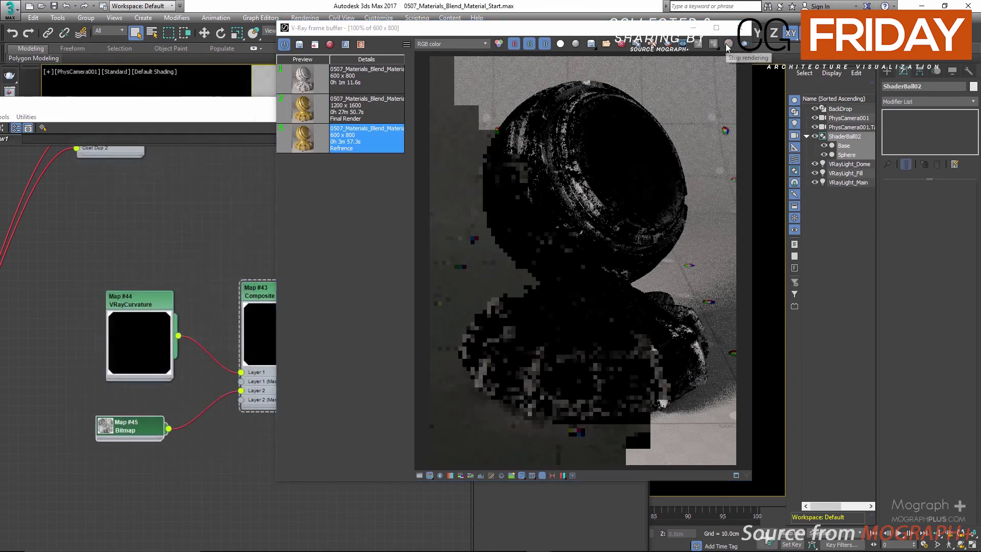
left_click(739, 27)
Add a third layer to the Composite, load BW7.png into it as a Bitmap, place its node below the other bitmap and open its parameters.
middle_click_drag(254, 236, 249, 203)
middle_click_drag(274, 278, 273, 338)
middle_click_drag(239, 302, 292, 254)
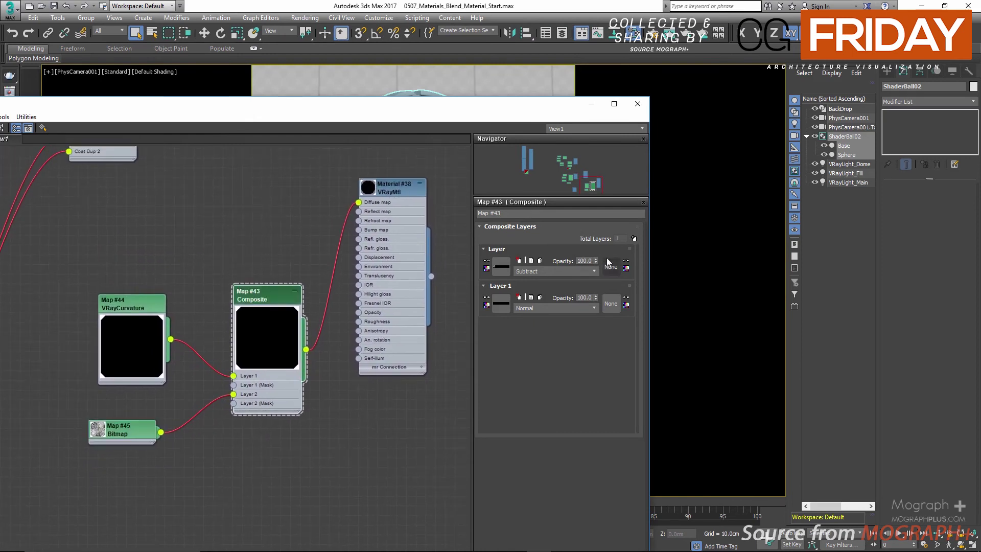
left_click(634, 238)
left_click(500, 267)
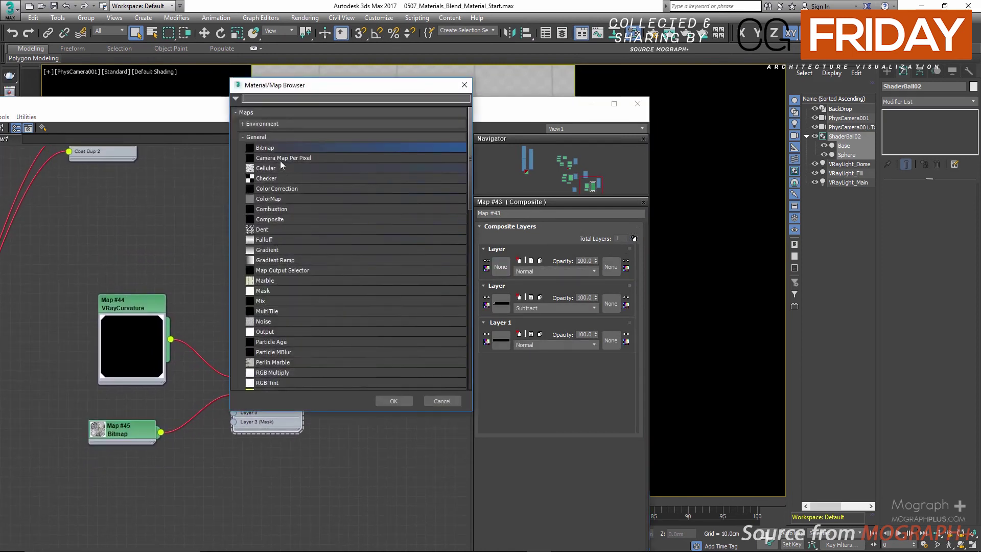
double_click(273, 149)
scroll(307, 199, "down", 10)
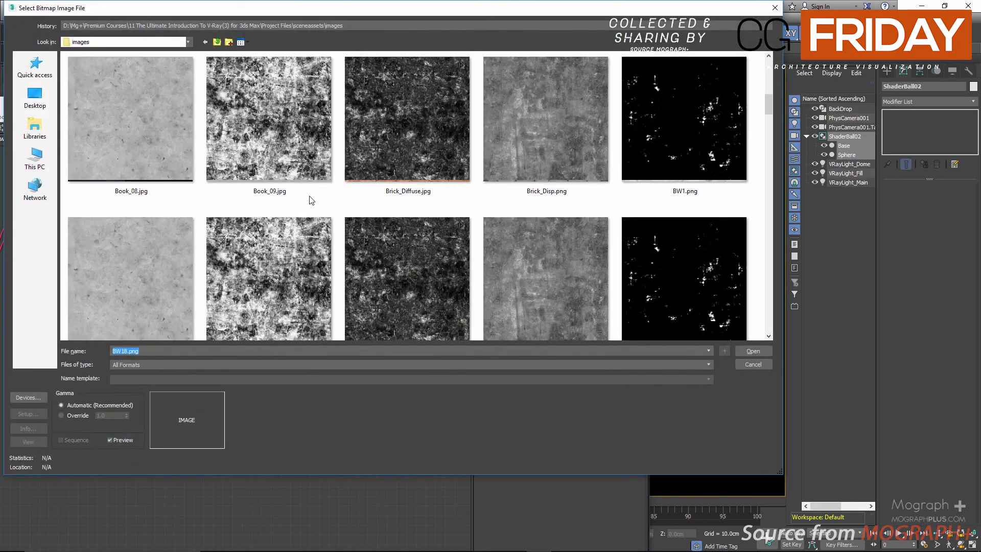
double_click(153, 151)
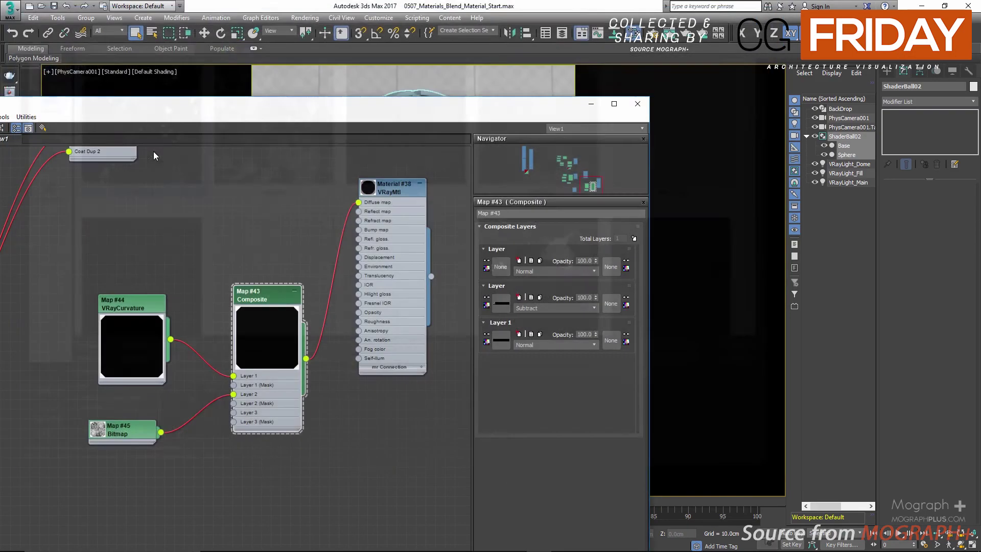
left_click_drag(146, 414, 144, 480)
double_click(143, 479)
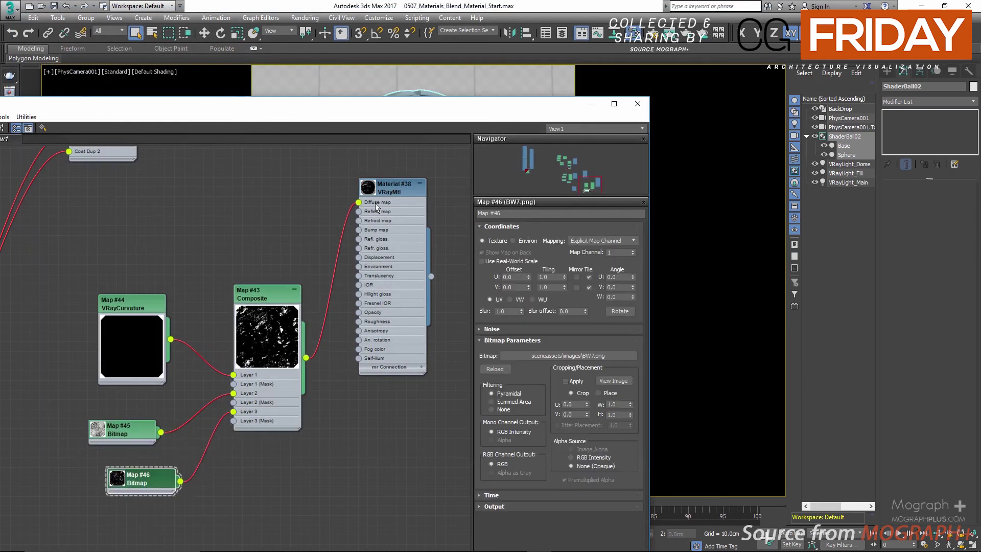
Set the blend mode of the Composite's Layer 3 to Addition.
double_click(251, 302)
left_click(548, 270)
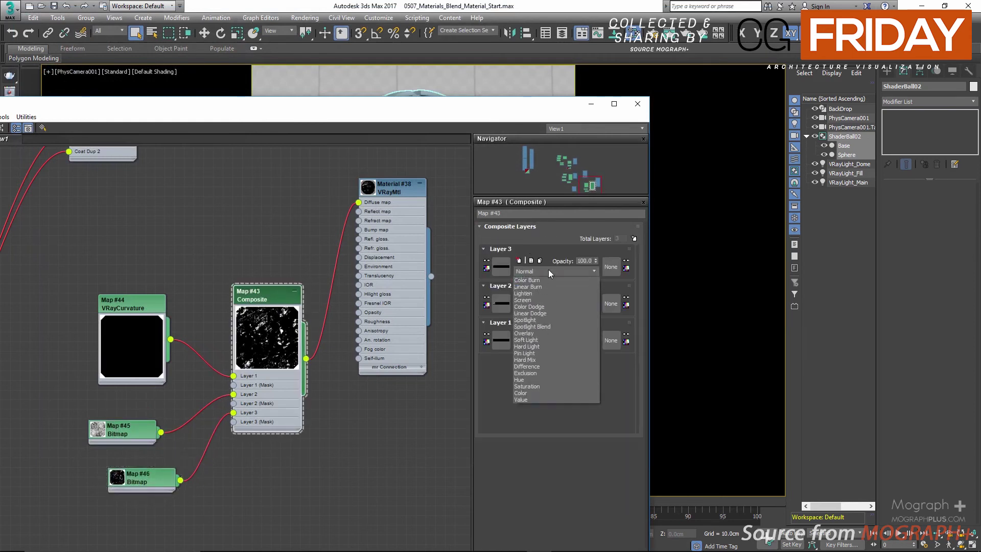
left_click(543, 294)
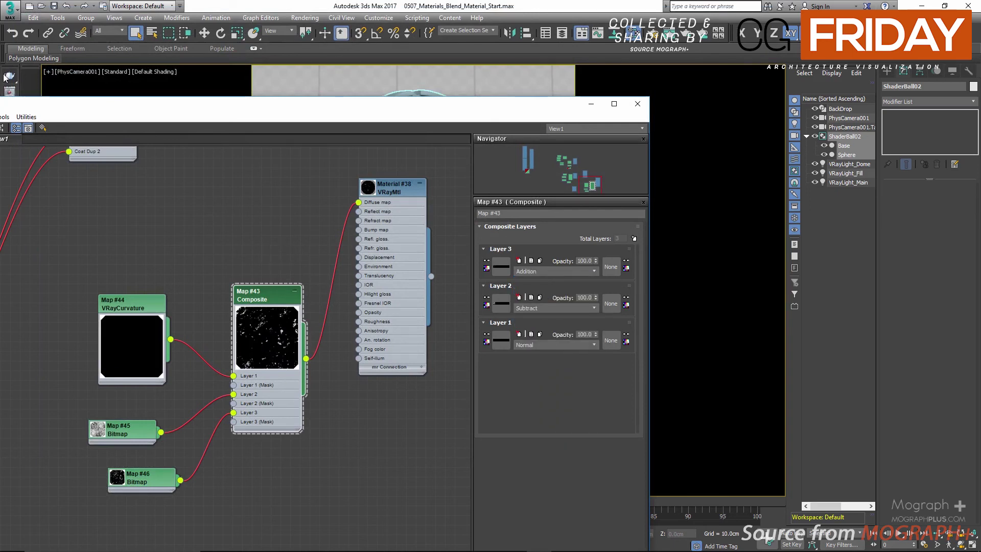
Render the shader ball to check the three-layer Composite, stop the render and close the frame buffer.
left_click(6, 92)
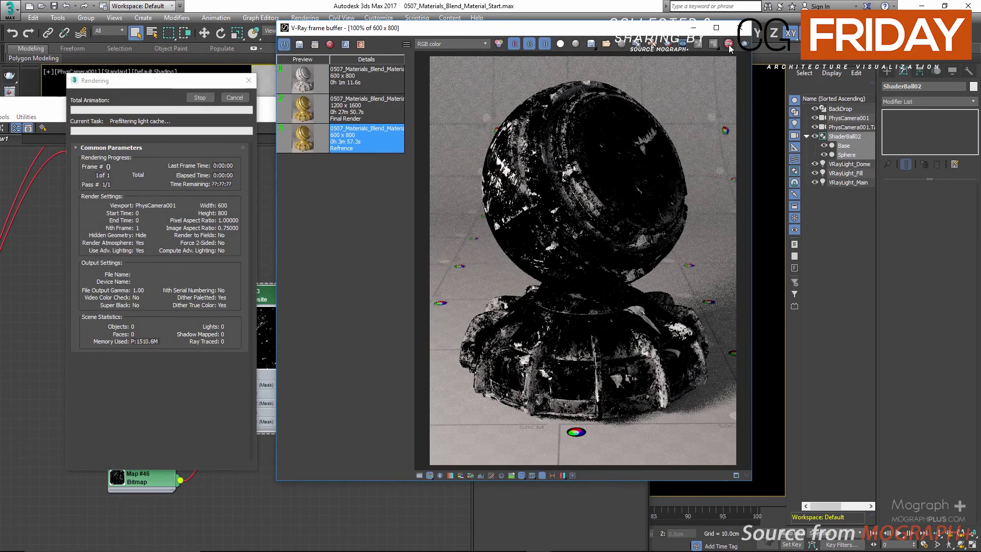
left_click(729, 45)
left_click(743, 29)
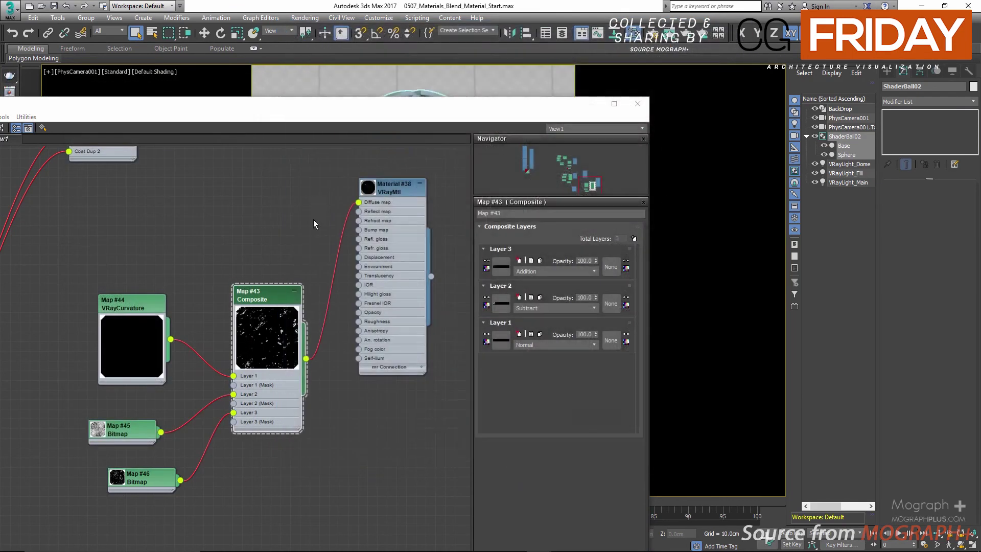
Shrink the VRayCurvature node's preview and delete the helper VRayMtl connected to the Composite.
scroll(332, 215, "down", 5)
middle_click_drag(283, 260, 254, 249)
scroll(252, 268, "up", 1)
scroll(292, 325, "up", 1)
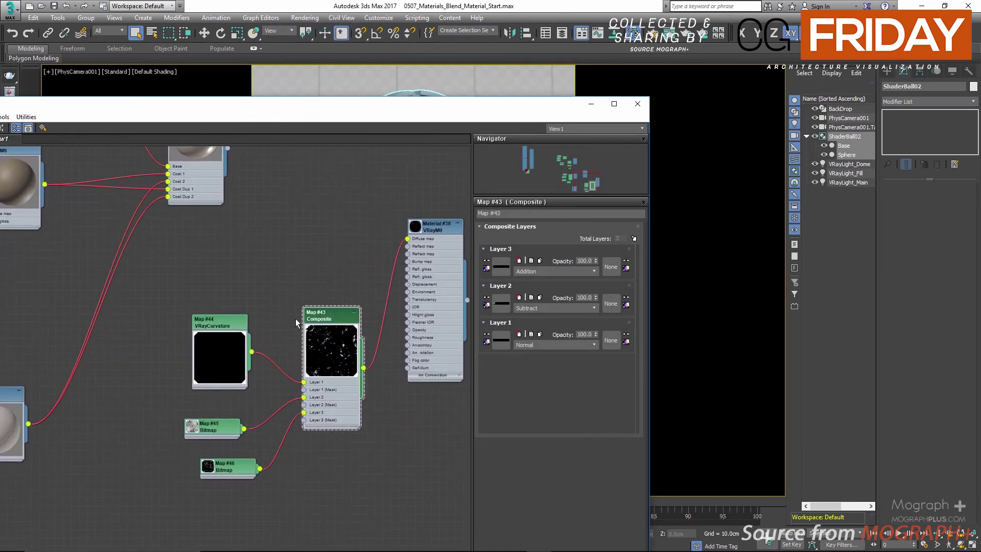
middle_click_drag(346, 282, 296, 271)
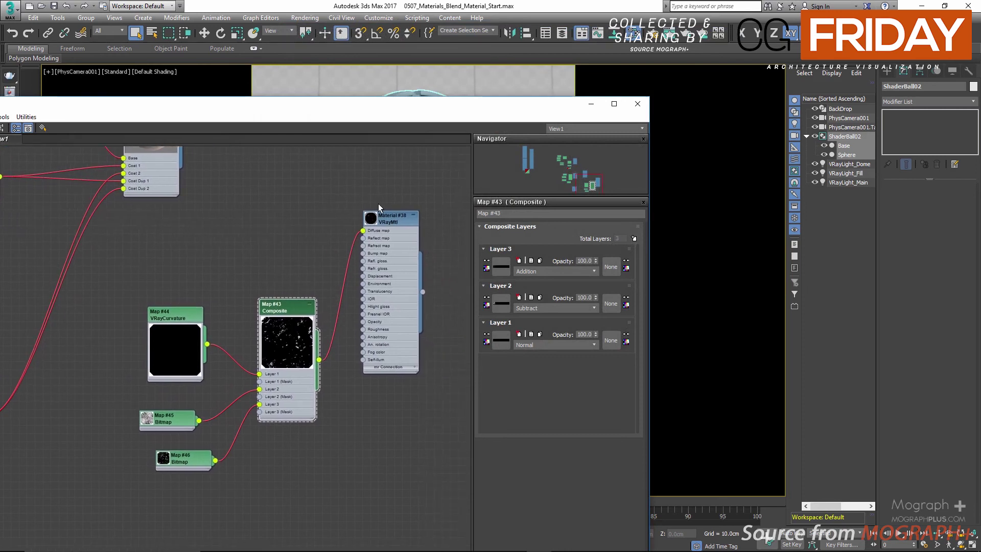
scroll(379, 225, "up", 1)
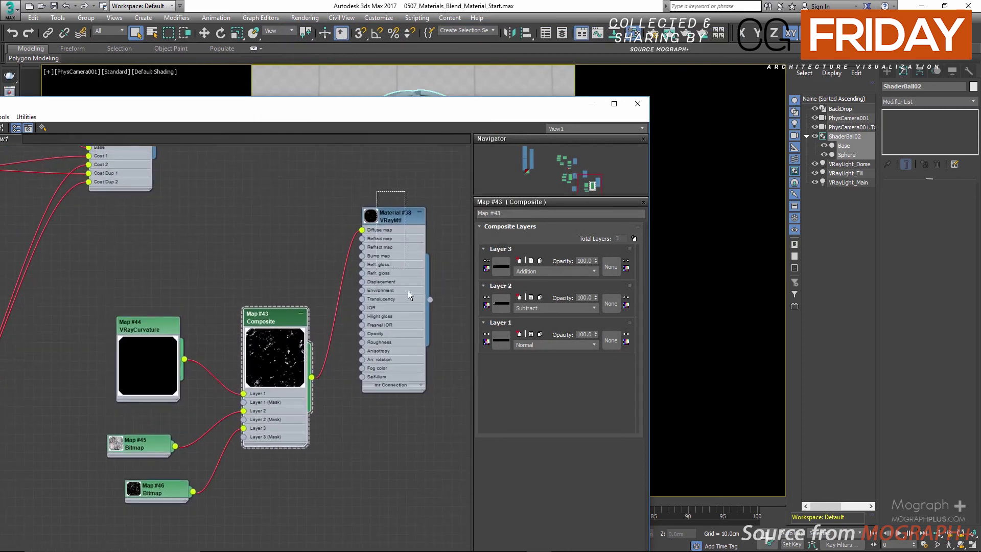
middle_click_drag(293, 461, 330, 407)
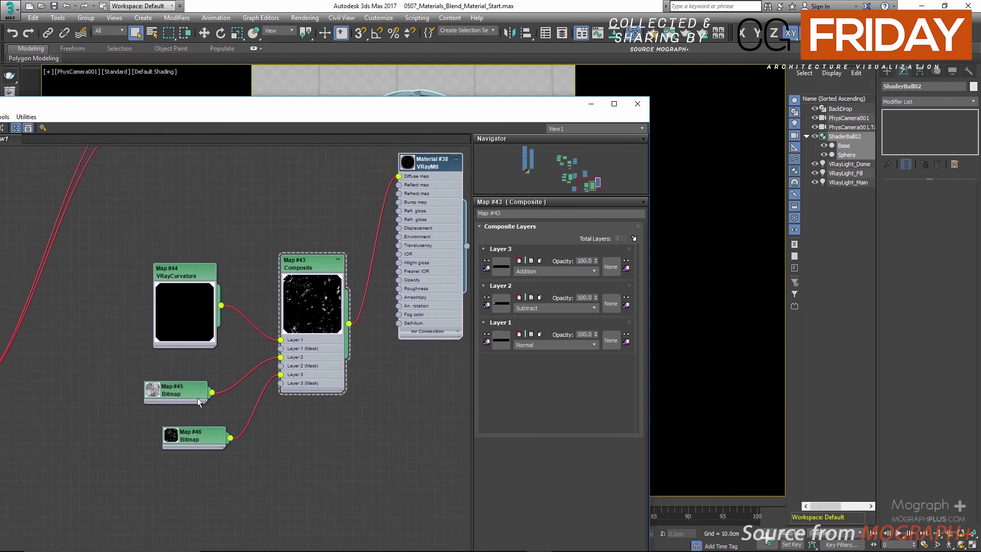
double_click(191, 302)
middle_click_drag(403, 150, 362, 172)
left_click_drag(362, 172, 403, 247)
key("Delete")
Connect the Composite map to the Blend 1 and Blend Dup 1 slots of the VRayBlendMtl.
middle_click_drag(324, 246, 361, 328)
scroll(332, 307, "down", 2)
middle_click_drag(300, 284, 314, 271)
scroll(379, 433, "up", 3)
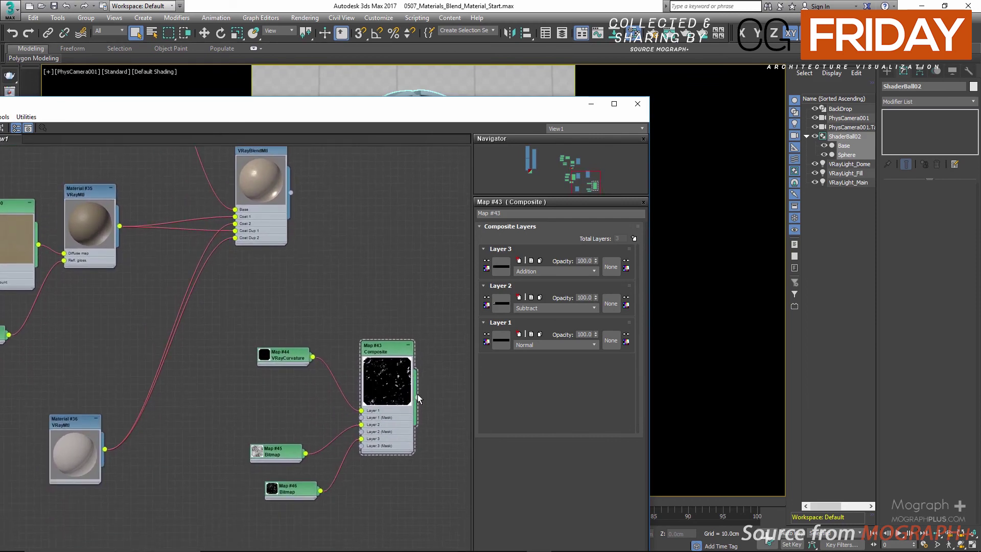
left_click_drag(418, 395, 235, 344)
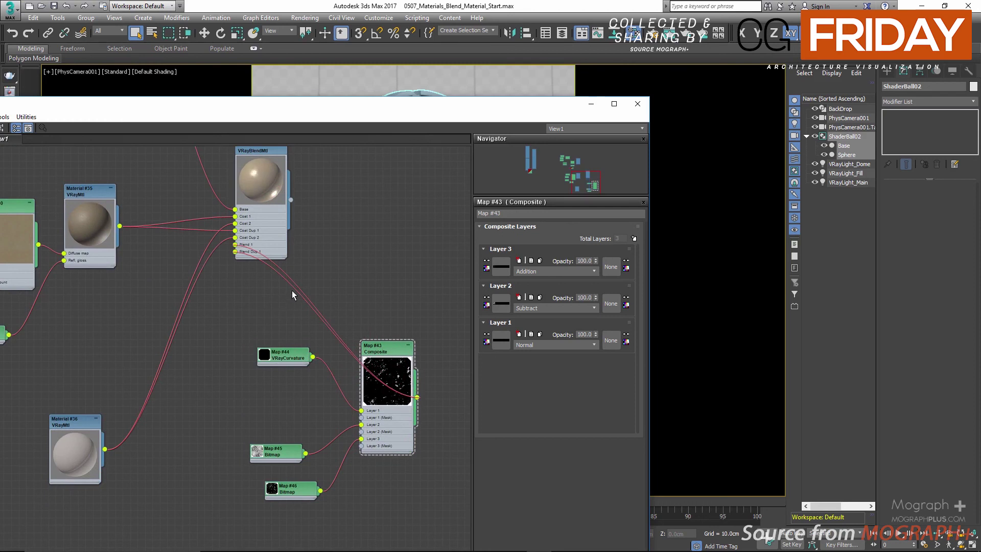
Add a Bitmap map loading BW39.png below the Composite map's bitmap nodes.
middle_click_drag(322, 339, 359, 219)
middle_click_drag(324, 291, 310, 253)
scroll(255, 258, "down", 2)
right_click(300, 362)
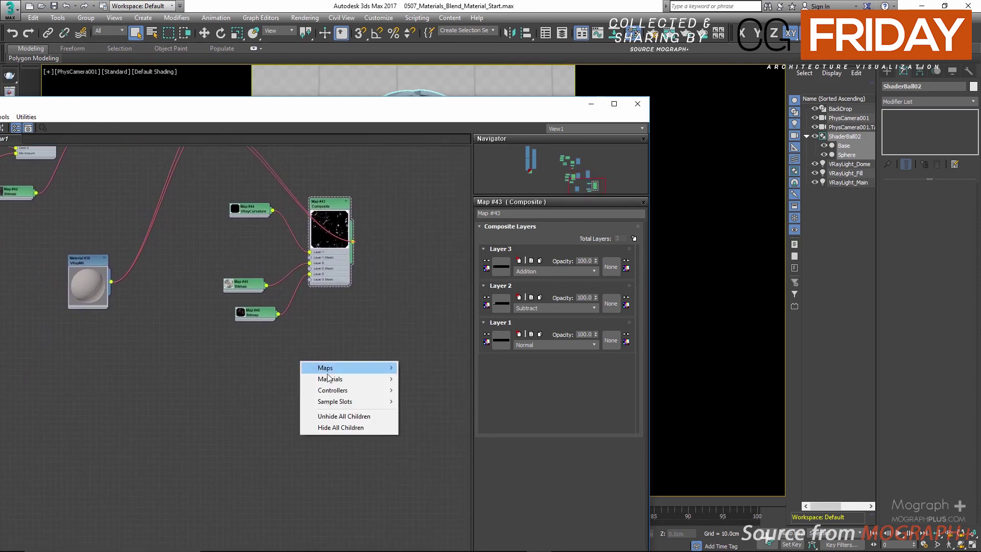
mouse_move(347, 369)
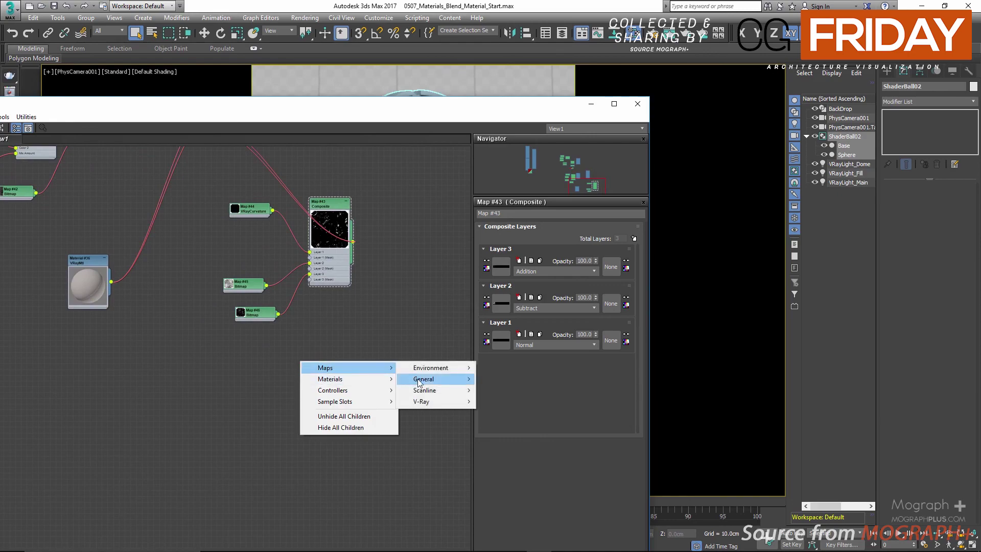
mouse_move(424, 379)
left_click(498, 154)
scroll(363, 233, "down", 10)
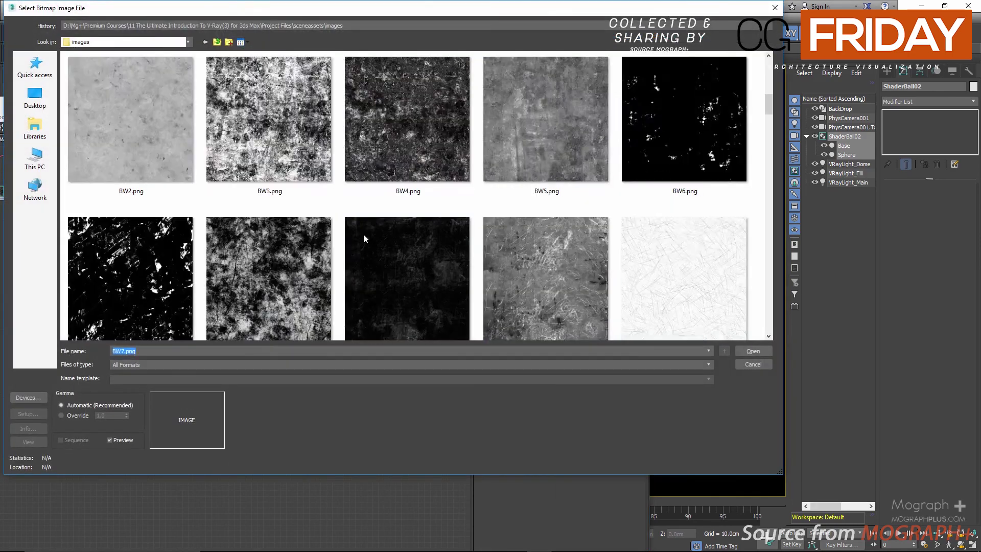
scroll(363, 234, "down", 5)
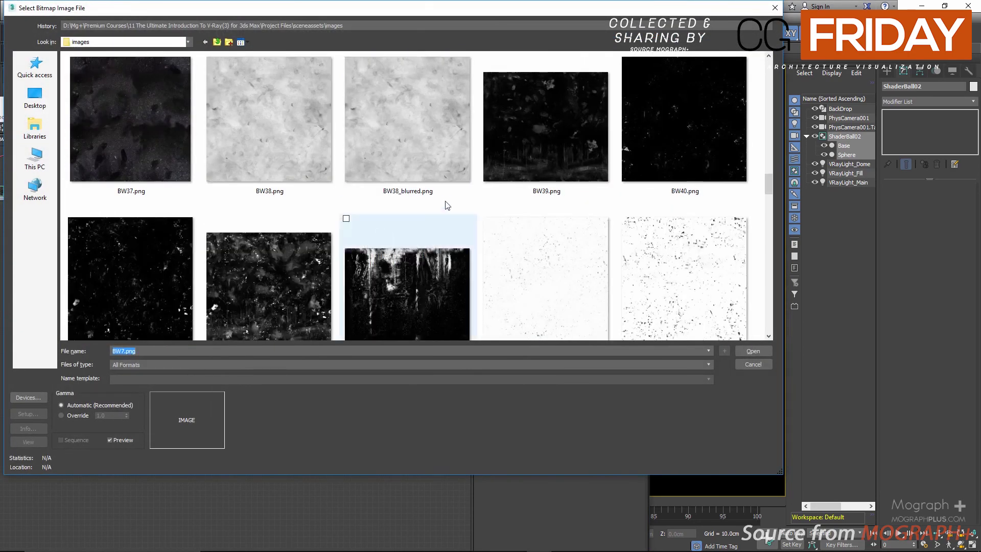
double_click(522, 155)
scroll(288, 364, "up", 4)
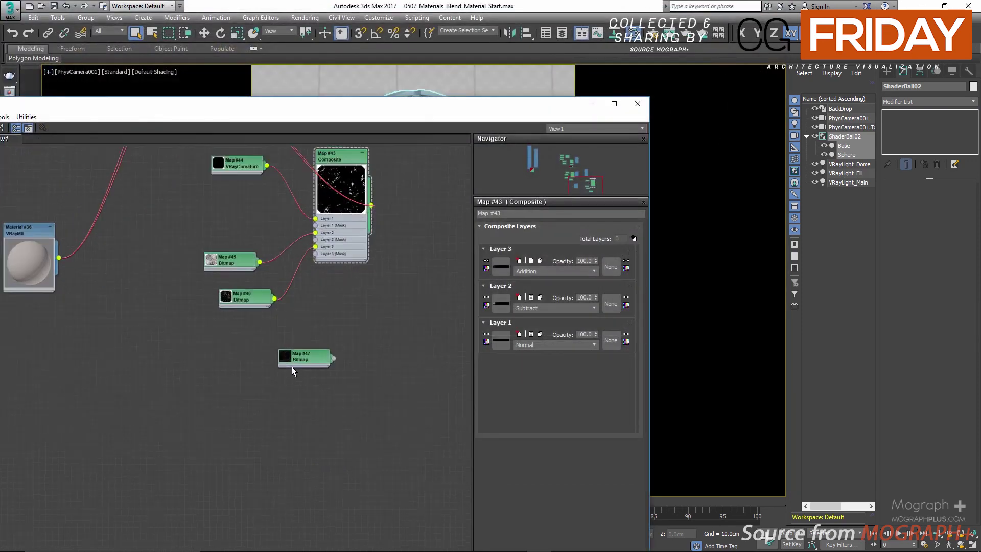
Enlarge the new BW39.png bitmap node's preview and set its U and V tiling to 3.0.
double_click(287, 357)
left_click_drag(300, 356, 267, 343)
double_click(267, 341)
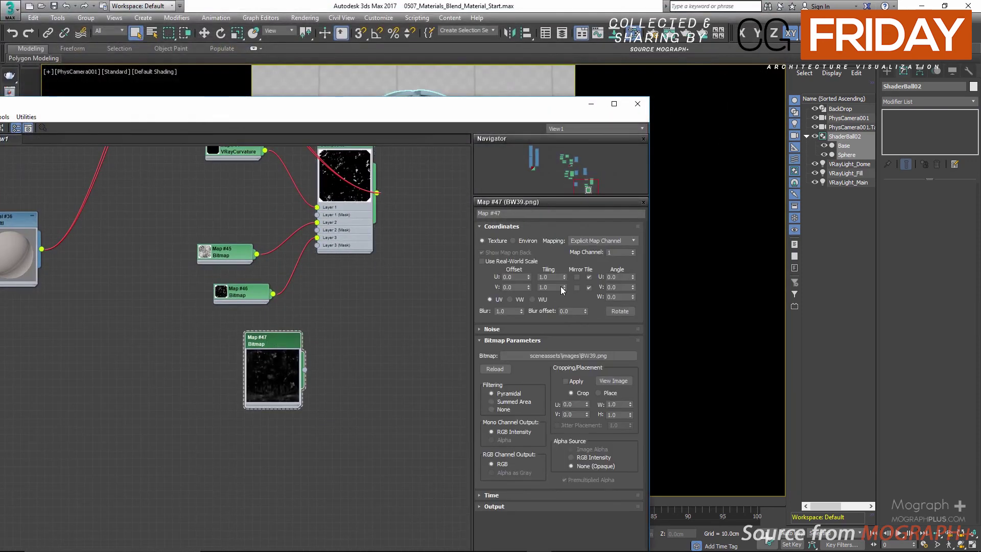
type("3")
left_click(545, 287)
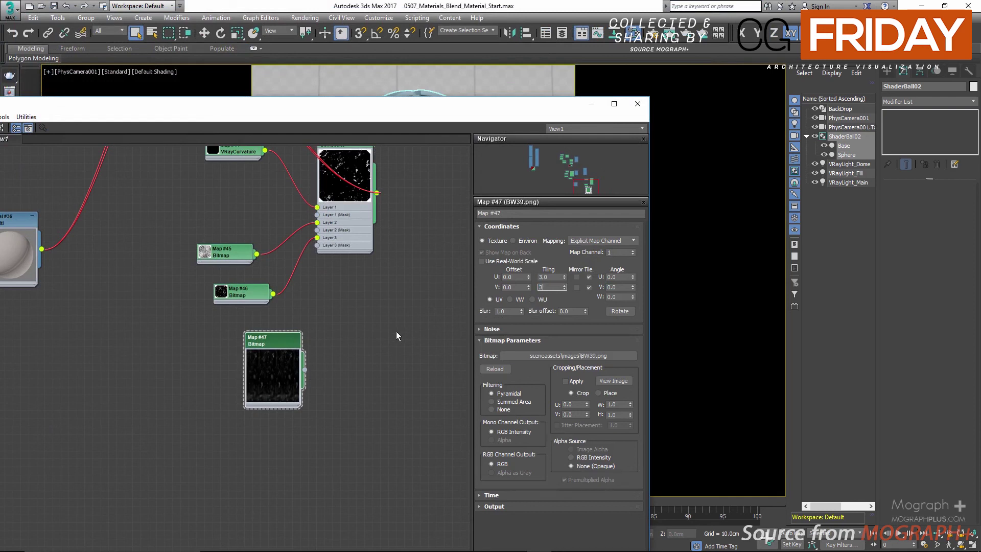
Connect the BW39.png bitmap to the Blend 2 and Blend Dup 2 slots of the VRayBlendMtl.
scroll(308, 317, "down", 4)
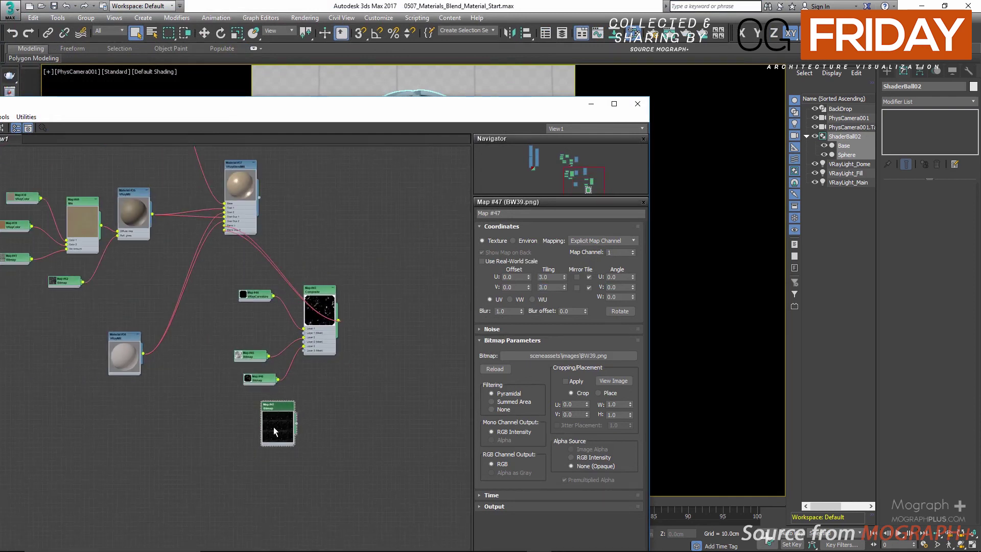
left_click_drag(272, 409, 211, 344)
scroll(240, 220, "up", 3)
scroll(212, 339, "down", 5)
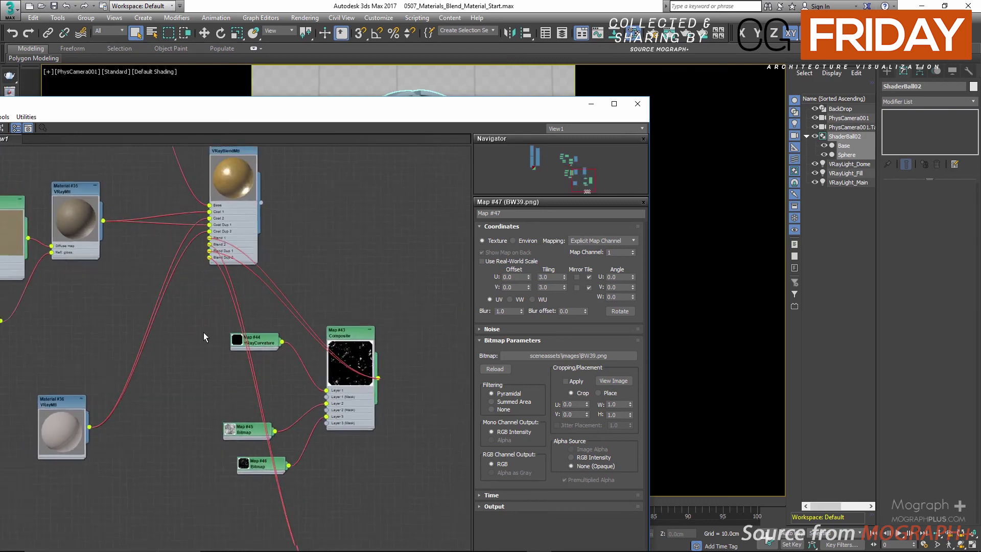
Open the VRayBlendMtl's parameters and assign the material to the selected shader ball.
double_click(221, 231)
left_click_drag(222, 231, 266, 198)
right_click(262, 189)
left_click(280, 206)
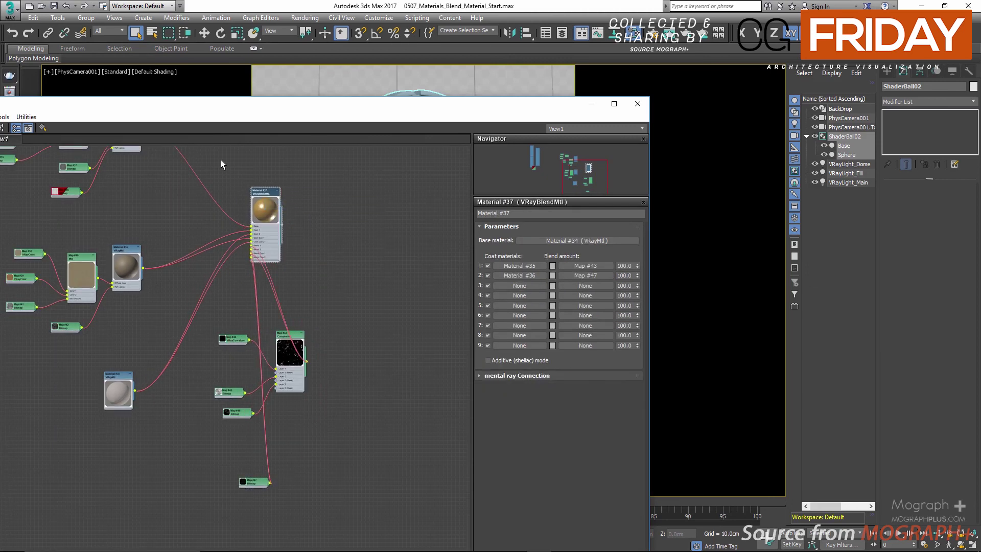
Examine the Final Render of the shader ball in the maximized V-Ray frame buffer at 100% zoom.
double_click(327, 116)
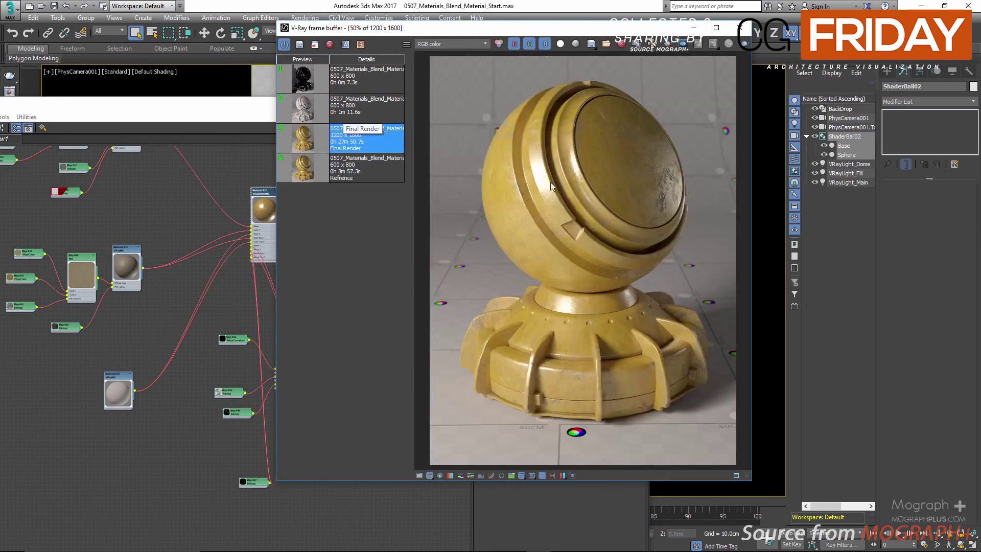
double_click(604, 162)
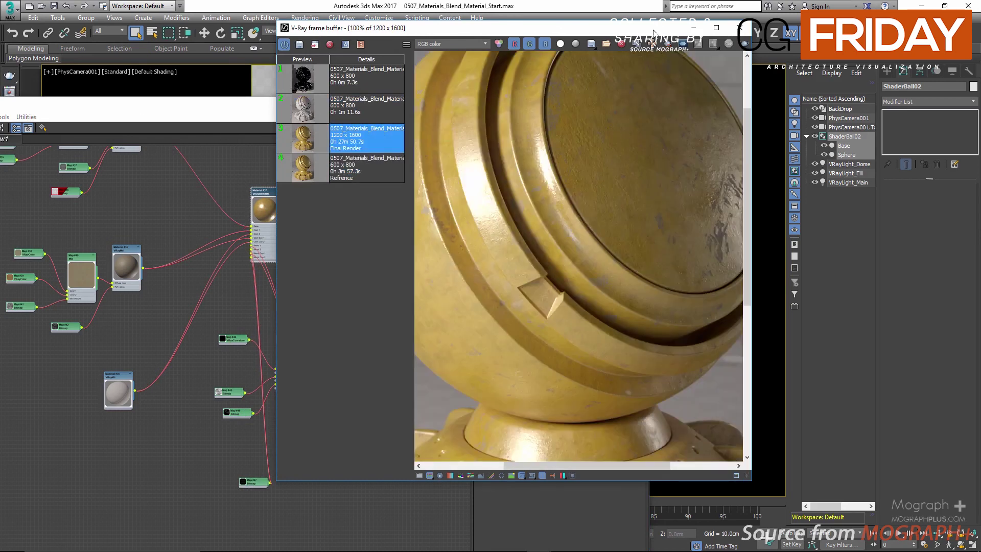
double_click(654, 29)
middle_click_drag(557, 167, 537, 173)
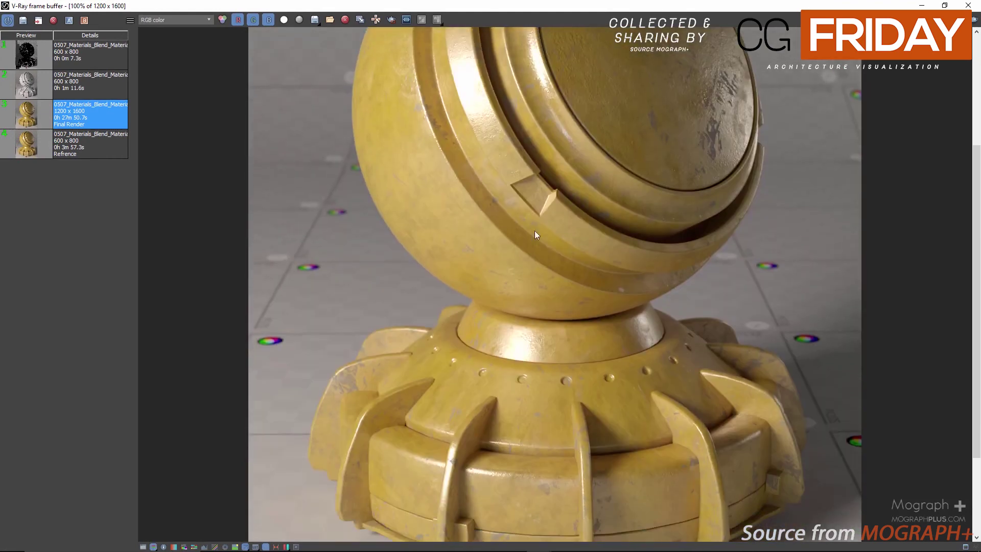
scroll(536, 174, "down", 2)
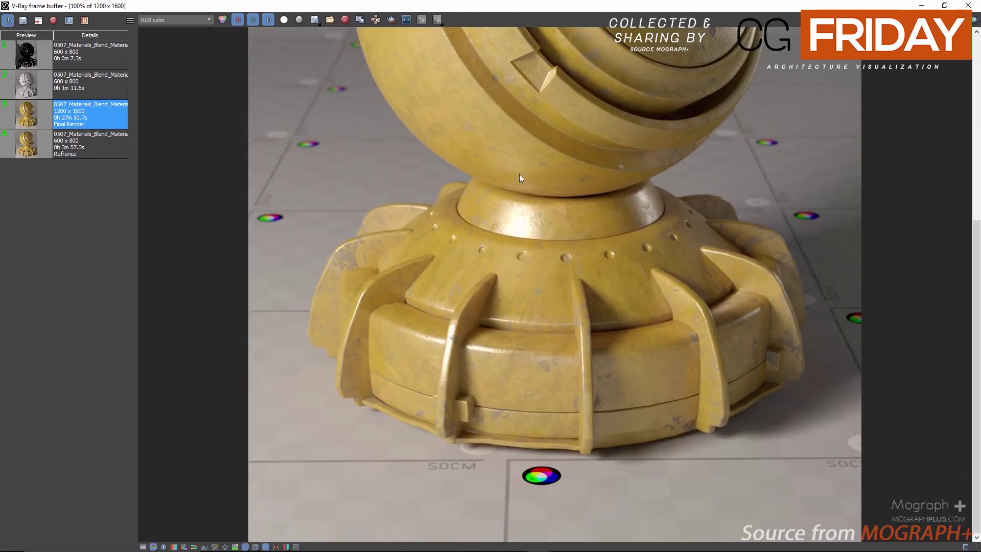
scroll(519, 177, "up", 3)
left_click_drag(510, 5, 720, 65)
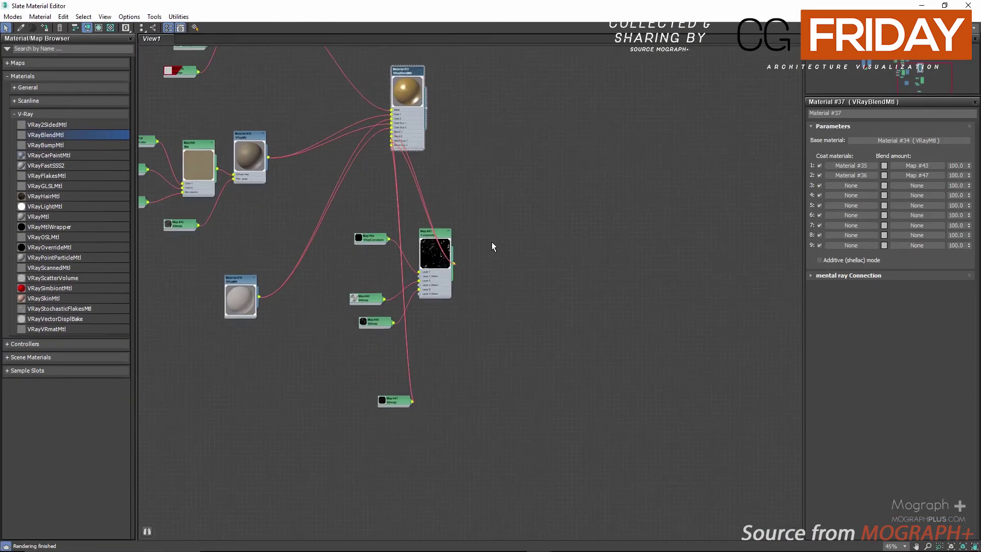
Move the VRayBlendMtl node to the right of the Composite map so its incoming connections are easier to read.
scroll(492, 241, "up", 2)
middle_click_drag(498, 217, 572, 204)
scroll(556, 158, "up", 2)
left_click_drag(556, 159, 728, 136)
middle_click_drag(602, 192, 478, 38)
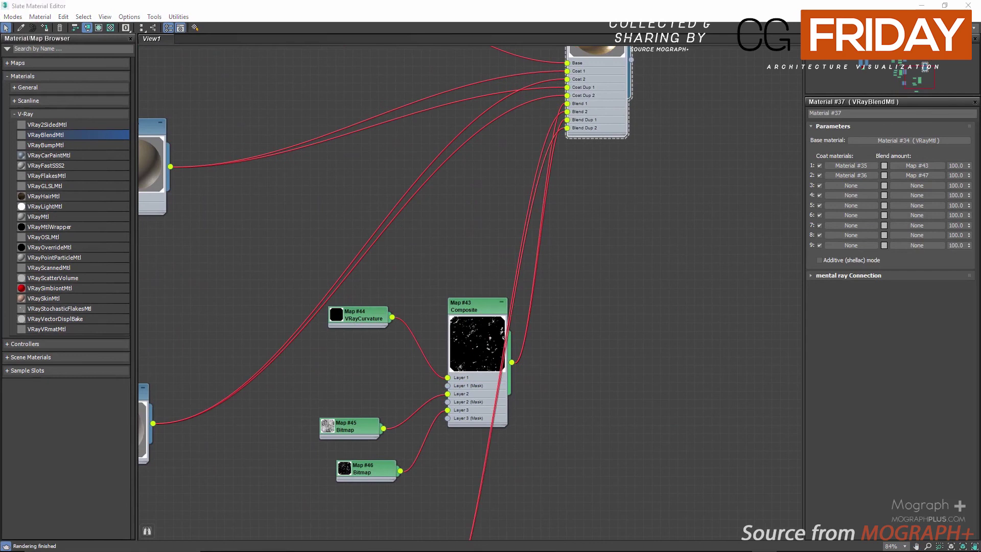
scroll(459, 317, "down", 3)
middle_click_drag(593, 202, 532, 335)
scroll(510, 199, "up", 3)
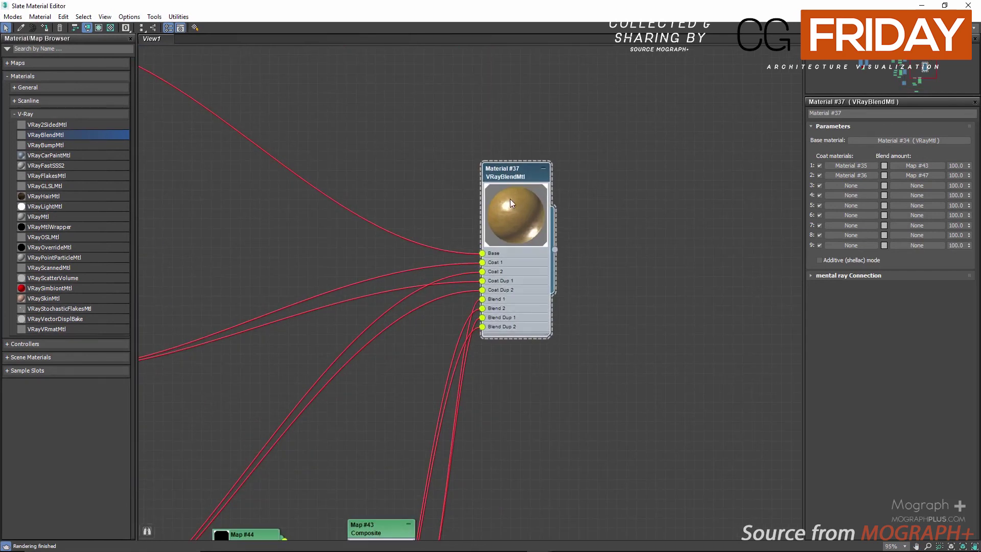
left_click_drag(509, 163, 575, 174)
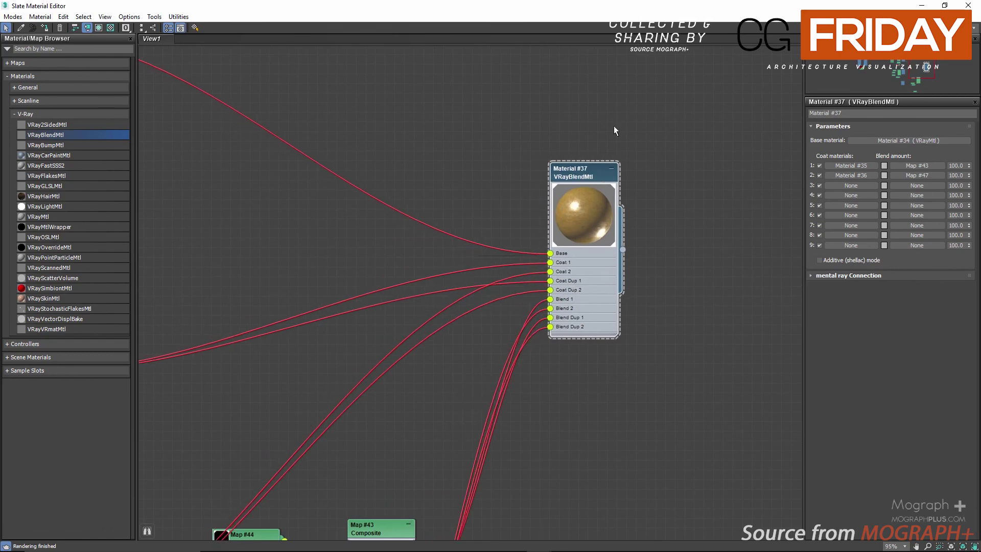
scroll(542, 258, "down", 8)
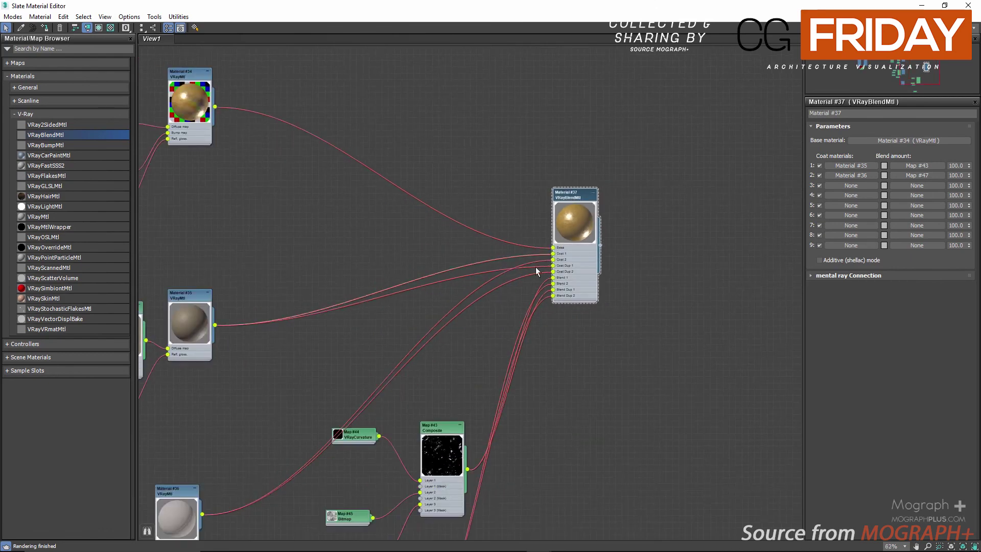
Restore the material editor's window size and review the Final Render again, from close-up to the whole shader ball.
double_click(694, 3)
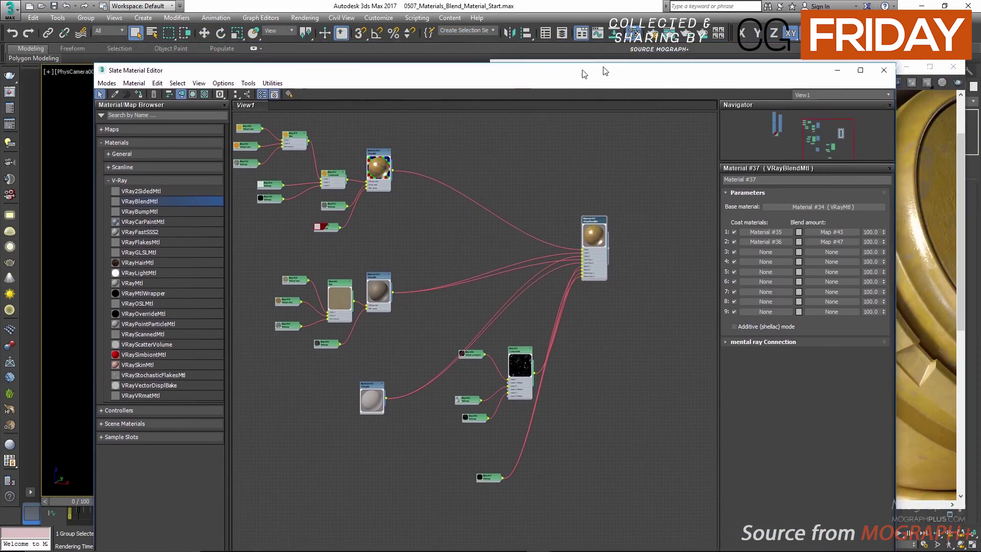
left_click(743, 95)
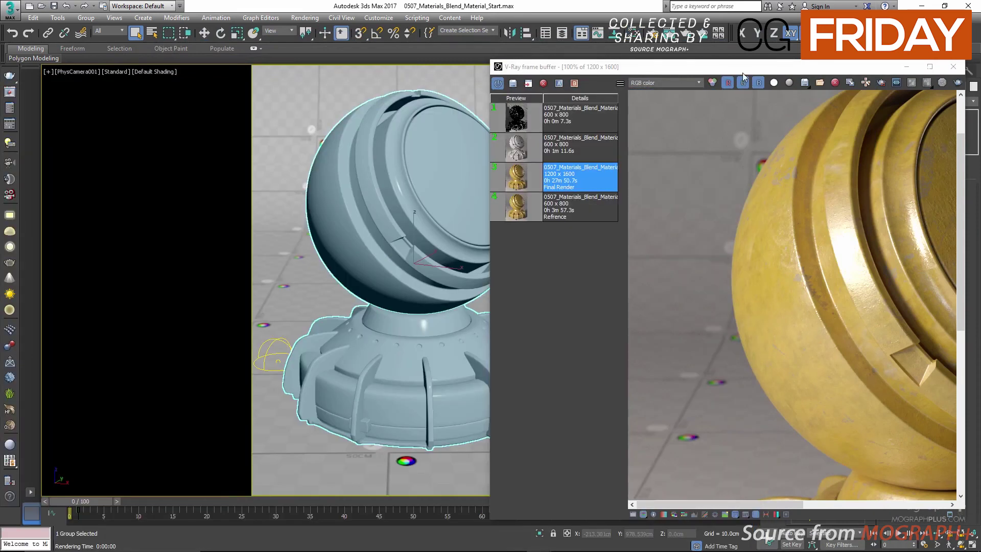
double_click(742, 67)
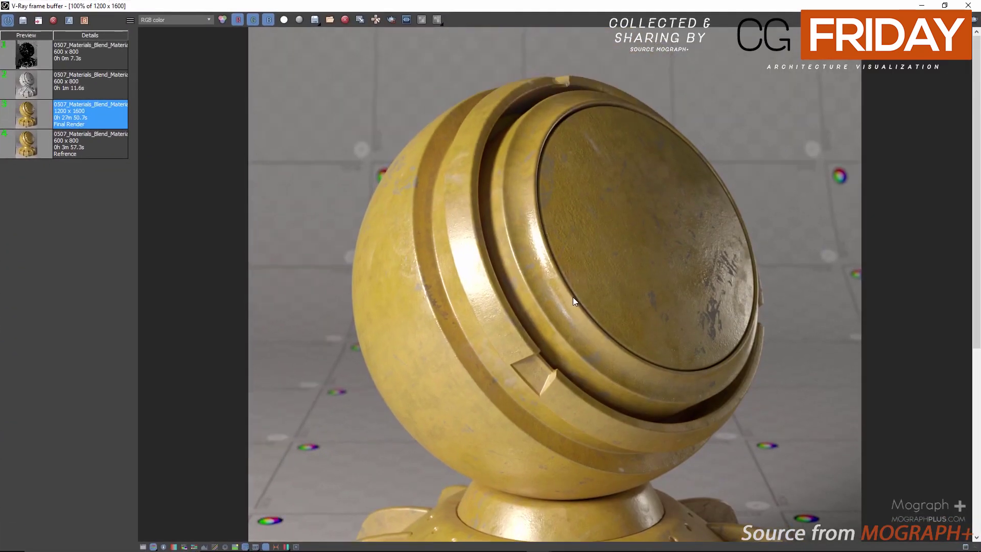
scroll(572, 296, "down", 5)
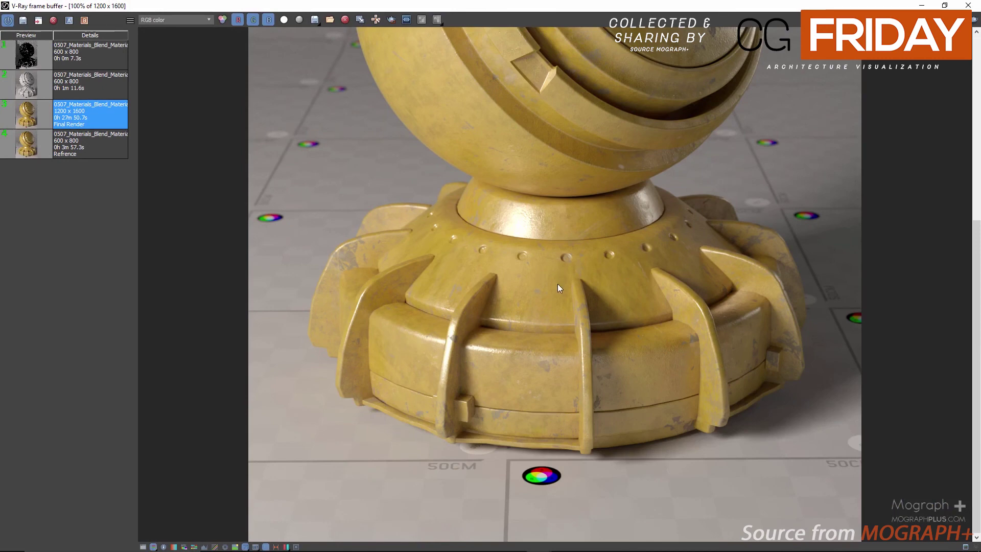
scroll(558, 261, "down", 2)
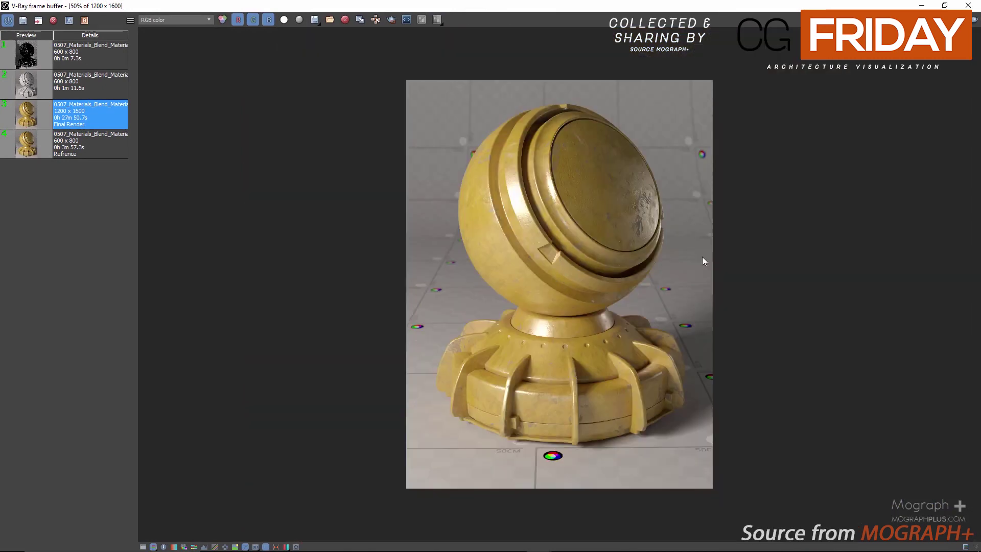